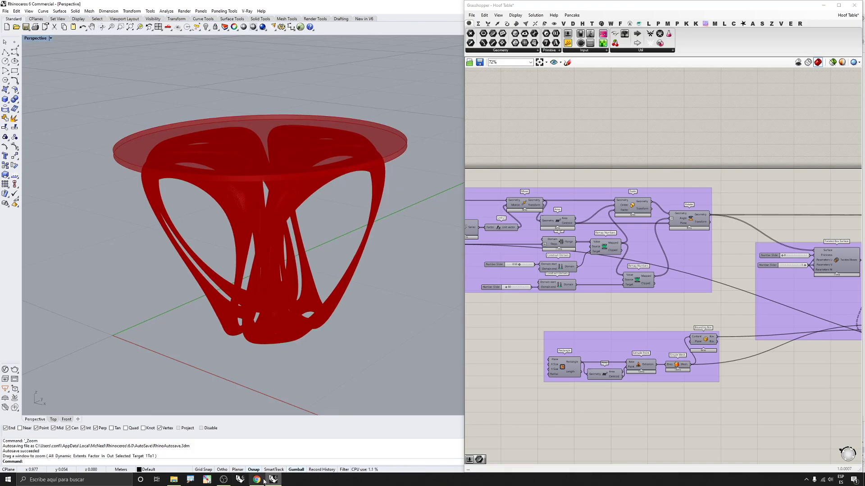
Switch to the browser, open the Hoof Table project from the portfolio's research page and enlarge its table render
click(261, 480)
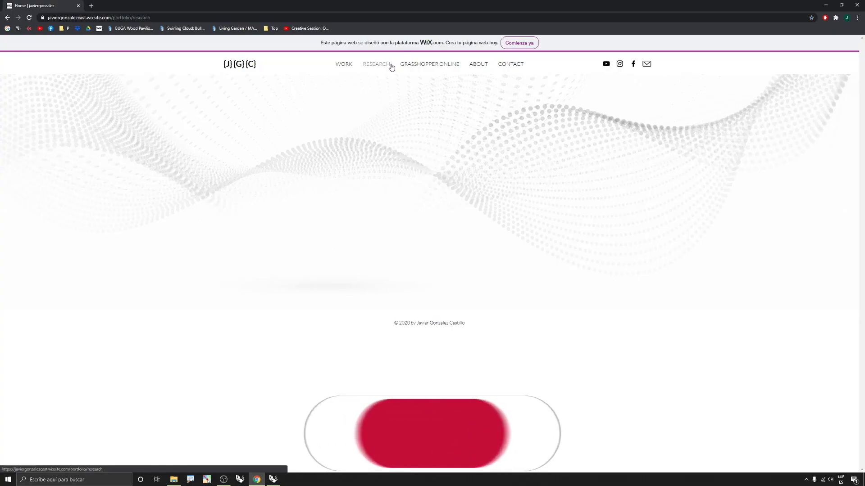
click(391, 65)
scroll(474, 240, down, 2)
scroll(418, 250, down, 3)
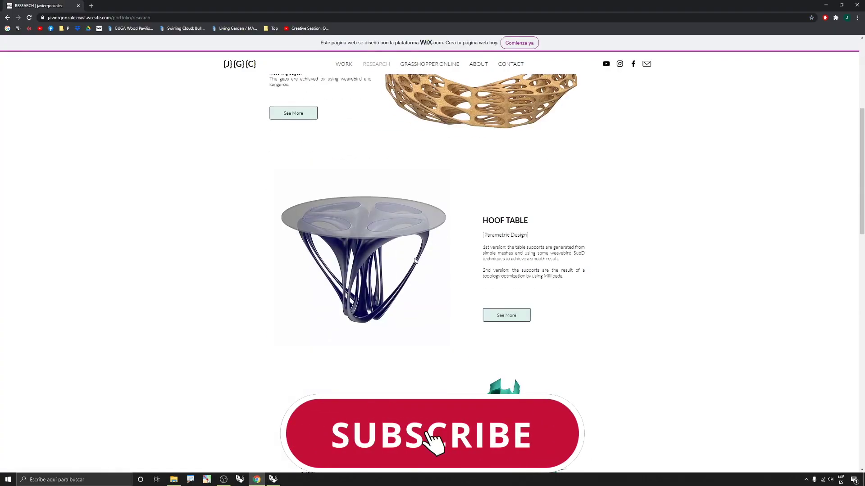
click(505, 317)
click(440, 151)
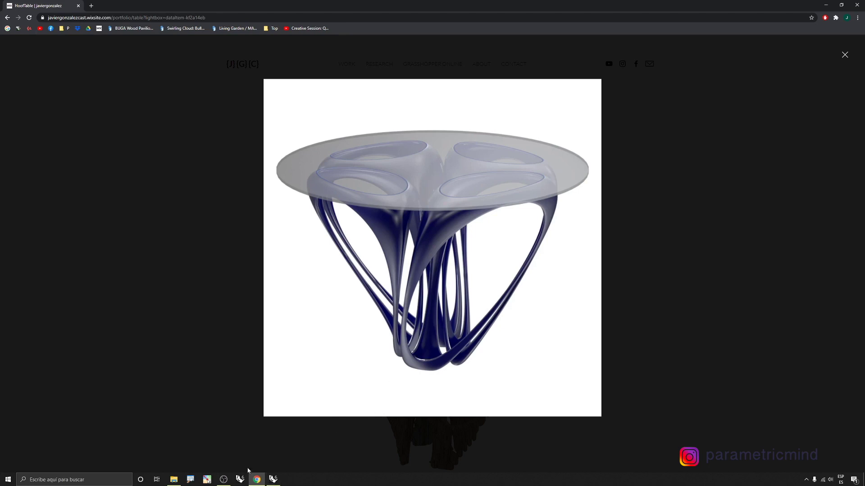
Switch back to Rhino and Grasshopper and delete the ungrouped components at the far end of the Hoof Table definition
click(273, 479)
scroll(697, 231, down, 5)
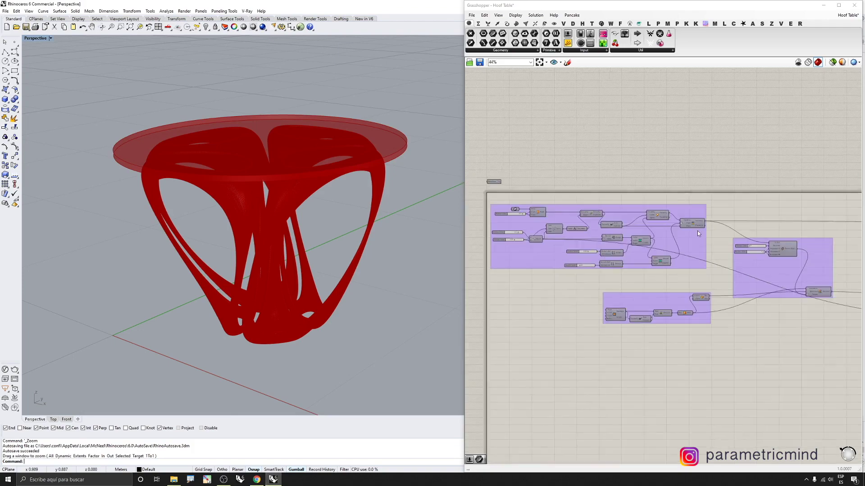
scroll(579, 240, down, 5)
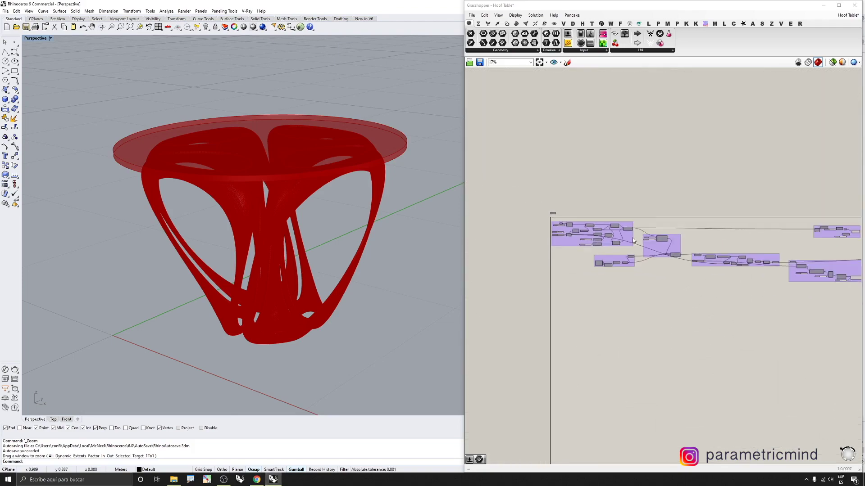
scroll(613, 241, up, 1)
scroll(588, 235, down, 1)
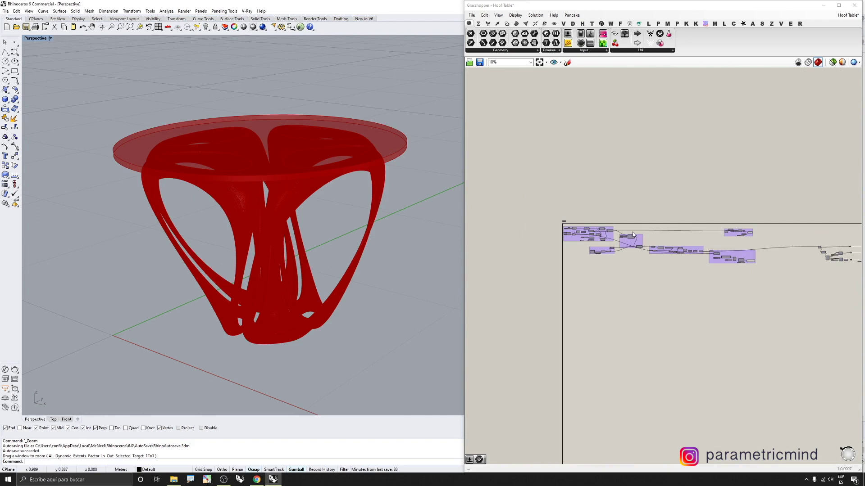
scroll(633, 240, down, 3)
scroll(765, 248, up, 6)
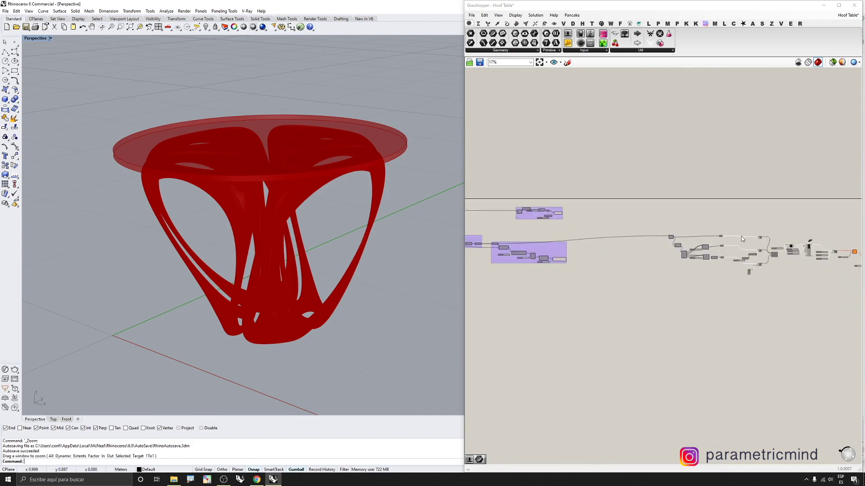
scroll(648, 216, down, 4)
drag(651, 230, 805, 288)
scroll(774, 277, up, 4)
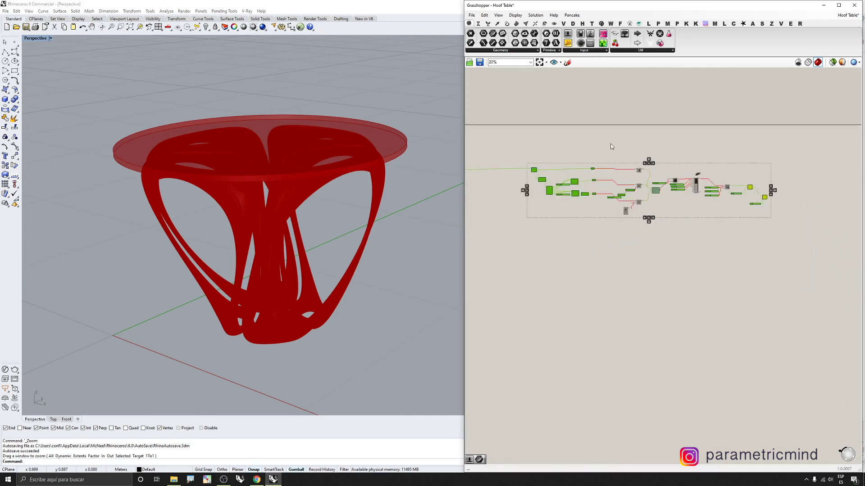
key(Delete)
Restrict the Grasshopper preview to geometry from selected components only
scroll(648, 189, down, 6)
scroll(536, 160, up, 5)
right_drag(536, 163, 650, 172)
scroll(552, 184, up, 2)
scroll(548, 209, up, 7)
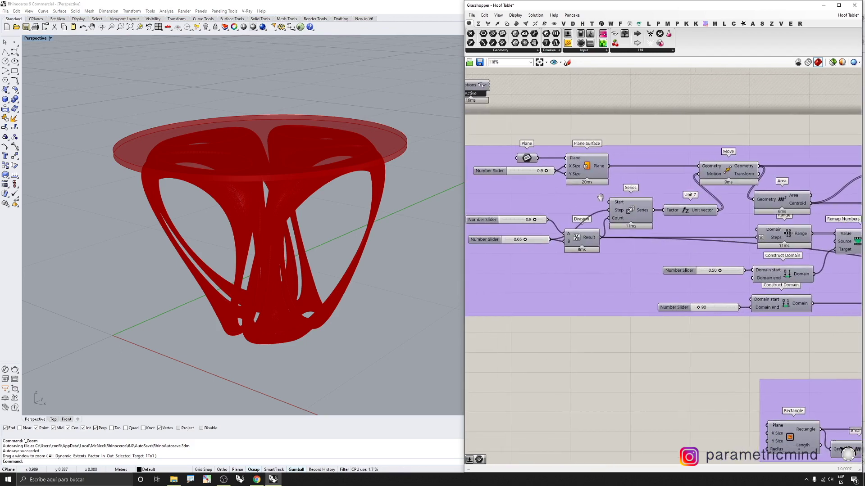
click(832, 62)
Preview the output of the Rotate component in the first group and examine the stacked planes in the Perspective view
scroll(575, 241, down, 3)
scroll(709, 240, up, 3)
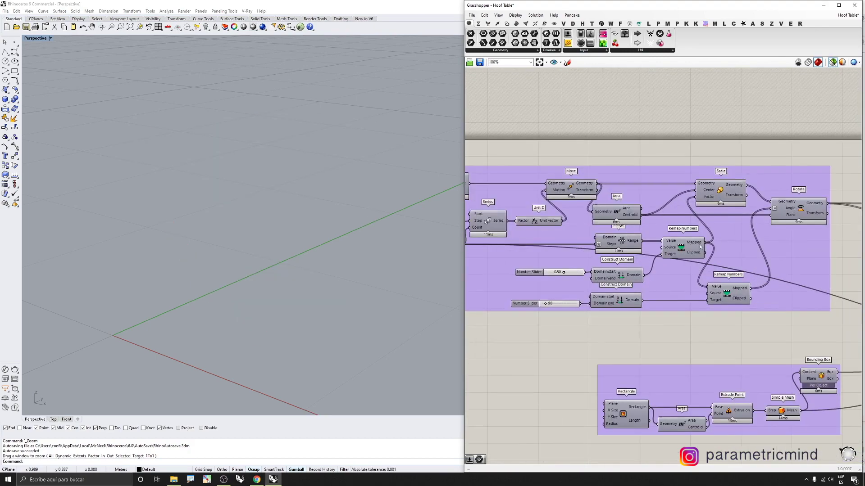
scroll(702, 196, down, 1)
scroll(666, 201, up, 1)
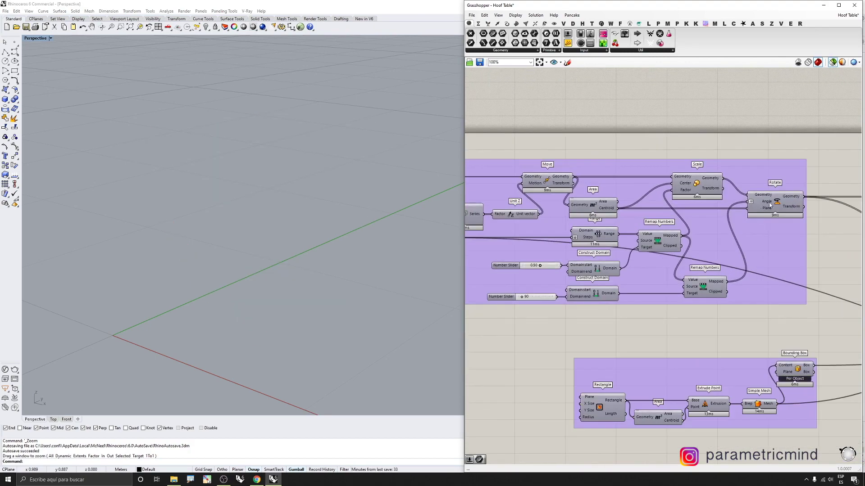
click(773, 205)
right_drag(257, 219, 285, 215)
scroll(743, 226, down, 2)
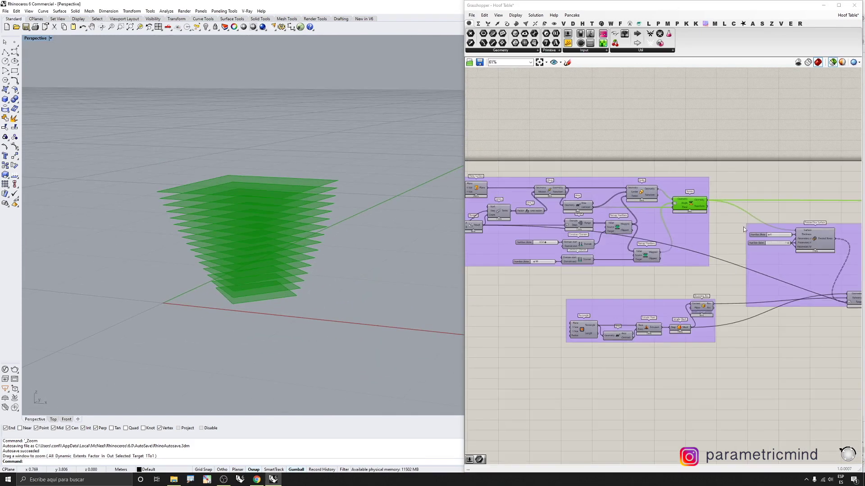
Preview the Simple Mesh after Extrude Point and examine the rectangular base module in the Perspective view
scroll(687, 317, up, 4)
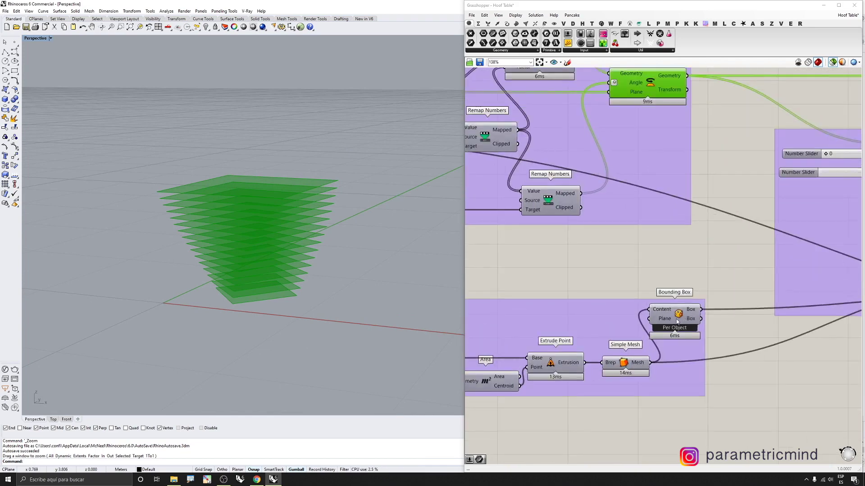
click(642, 369)
scroll(307, 217, down, 2)
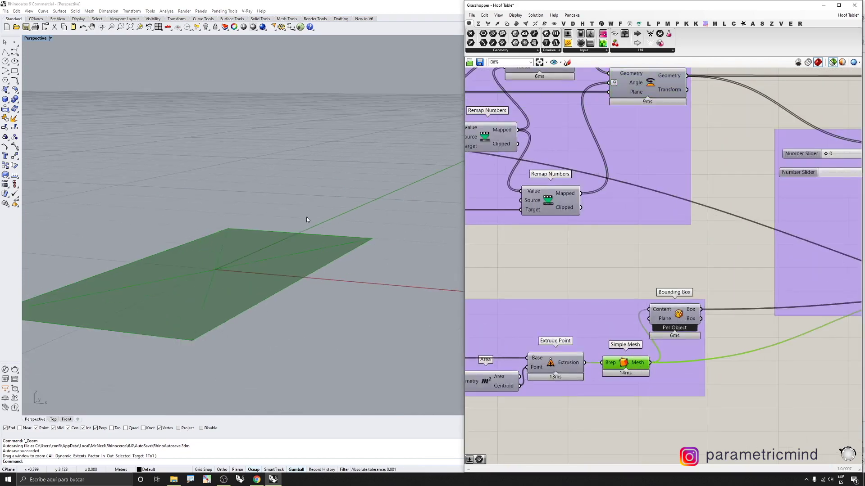
right_drag(306, 217, 317, 194)
scroll(316, 208, up, 3)
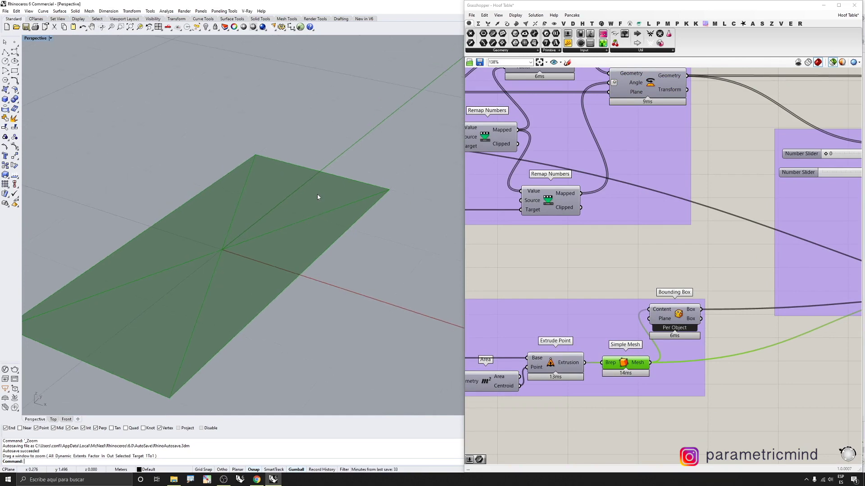
scroll(317, 197, down, 2)
Preview the Morph To Twisted Box output and examine how the base mesh is placed on the stacked planes
scroll(558, 214, down, 4)
scroll(760, 206, down, 2)
scroll(718, 266, up, 6)
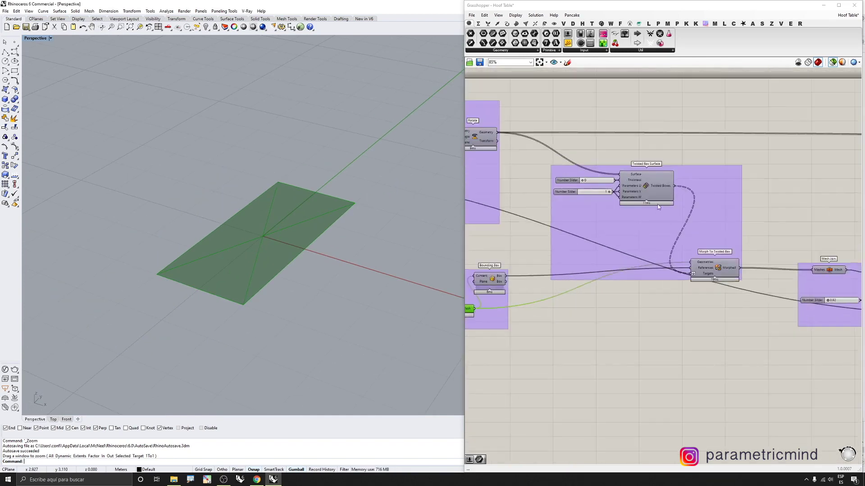
click(716, 273)
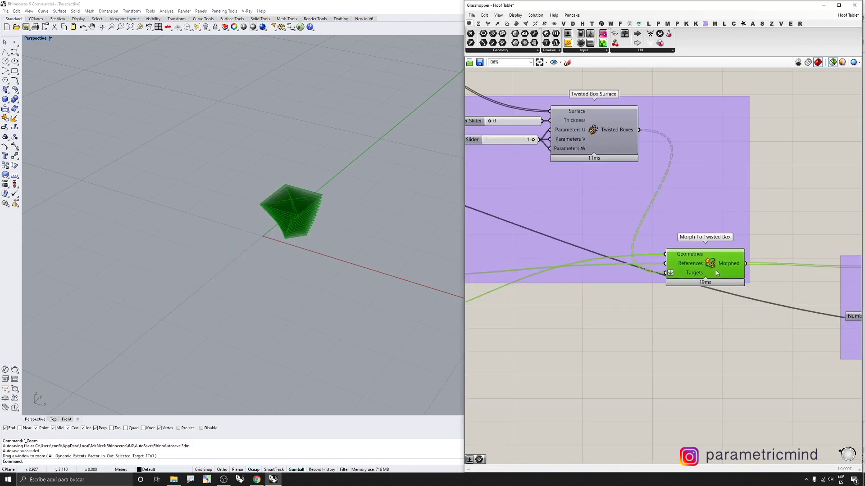
scroll(304, 176, up, 4)
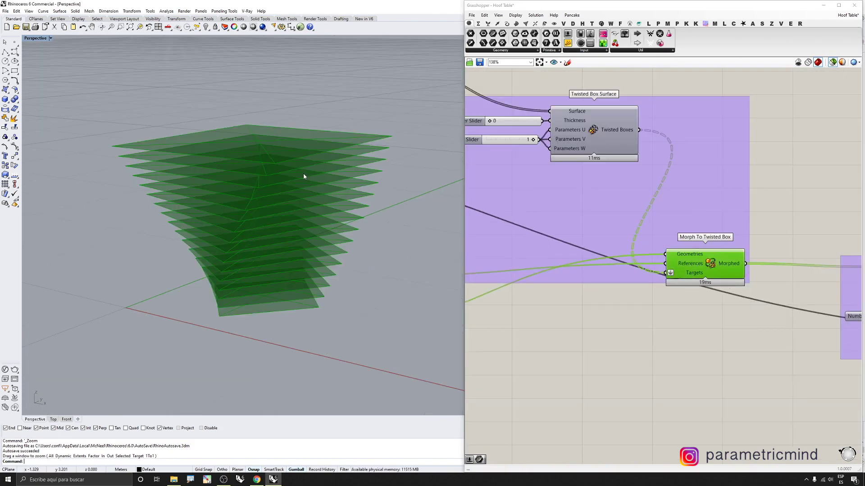
Preview Weaverbird's Picture Frame after Mesh Join and examine the framed mesh layers in the Perspective view
scroll(625, 258, down, 5)
scroll(804, 268, up, 4)
click(742, 215)
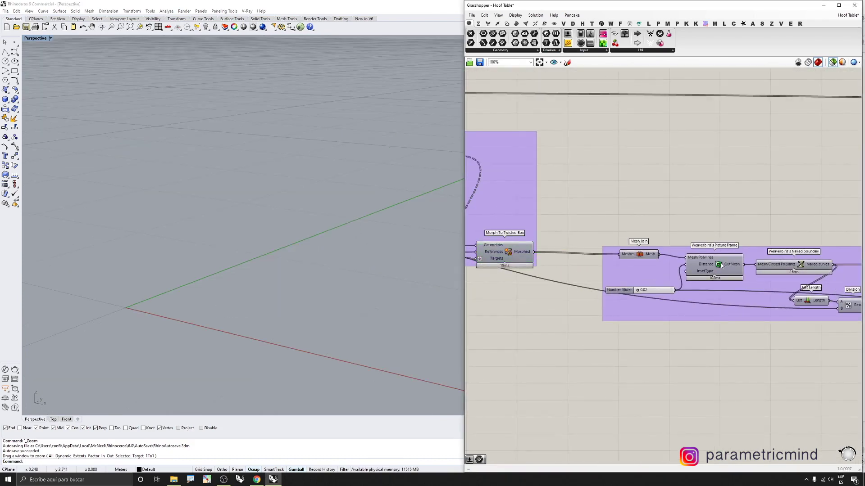
scroll(649, 229, down, 3)
scroll(712, 250, up, 3)
click(678, 247)
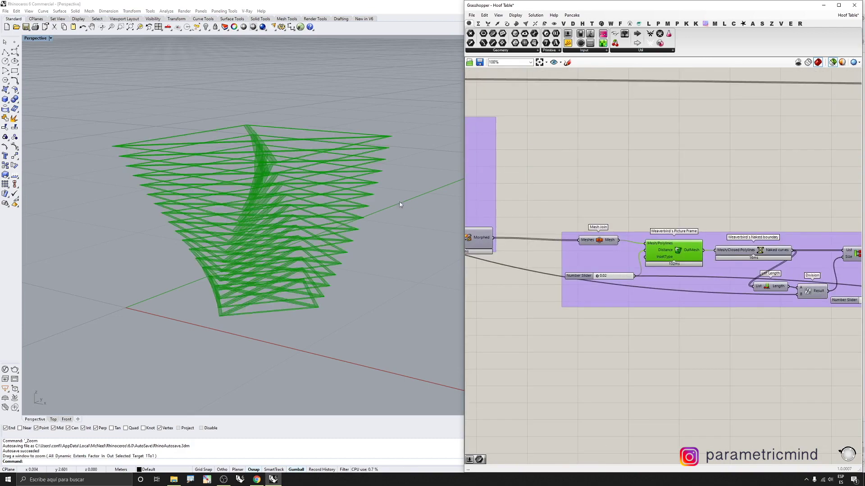
scroll(303, 127, up, 4)
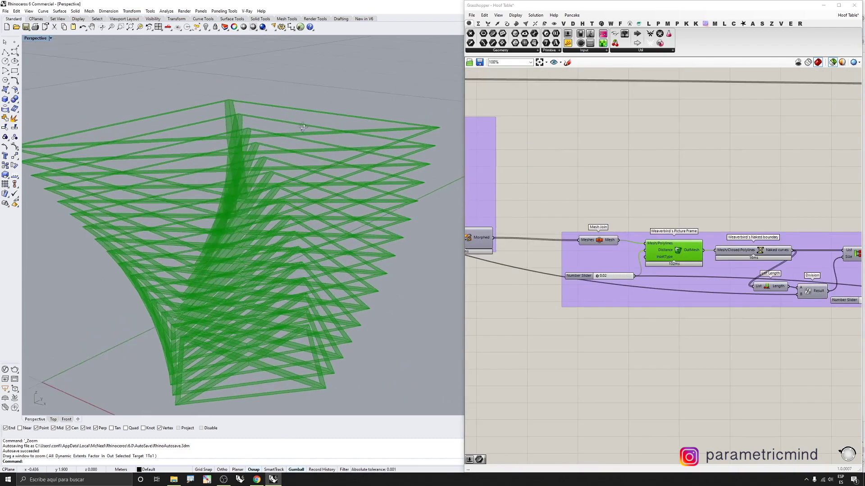
right_drag(304, 128, 252, 135)
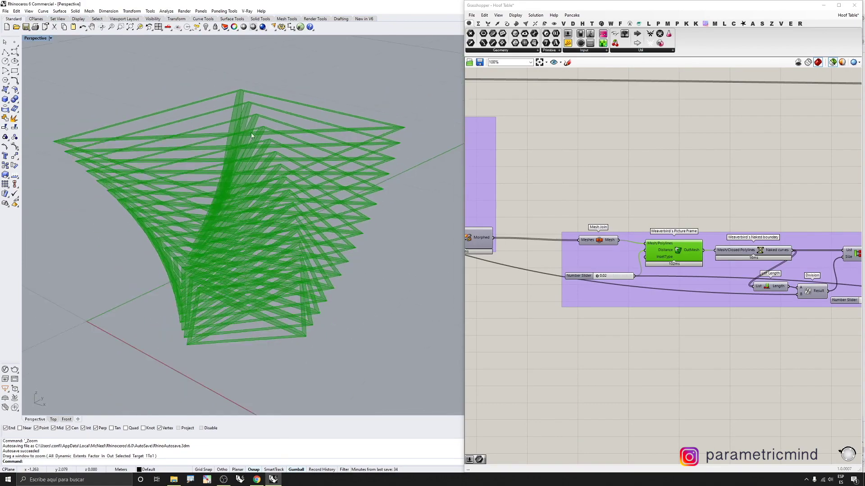
Preview Weaverbird's Naked Boundary and examine the outline curves of the framed layers up close
scroll(654, 219, up, 2)
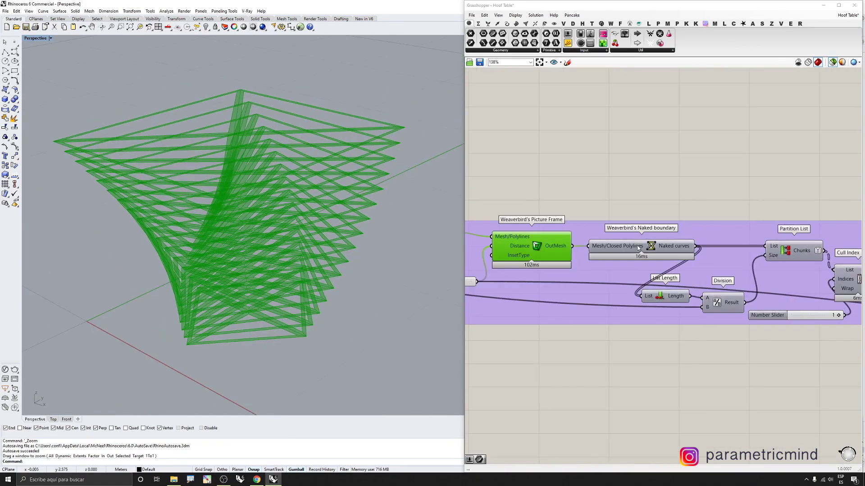
scroll(637, 248, down, 1)
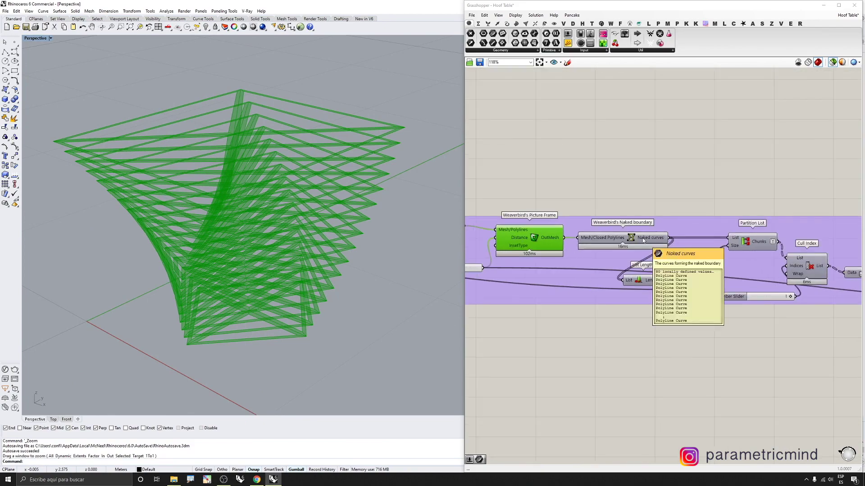
click(638, 240)
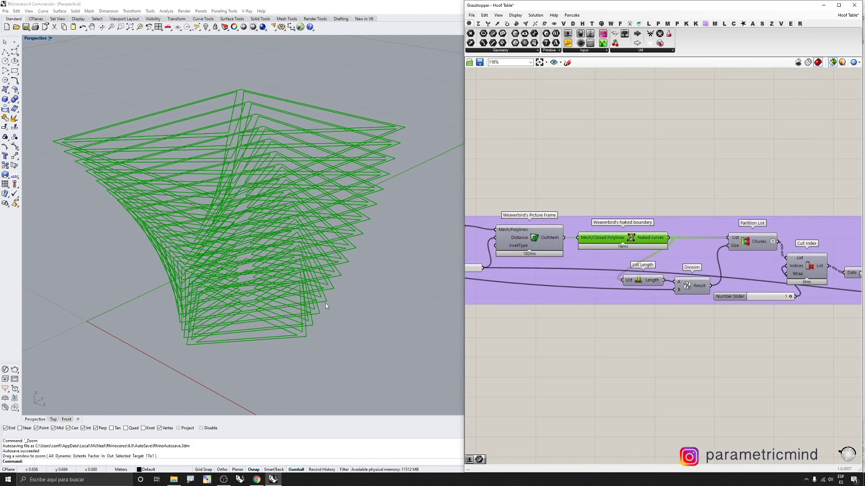
scroll(409, 138, up, 3)
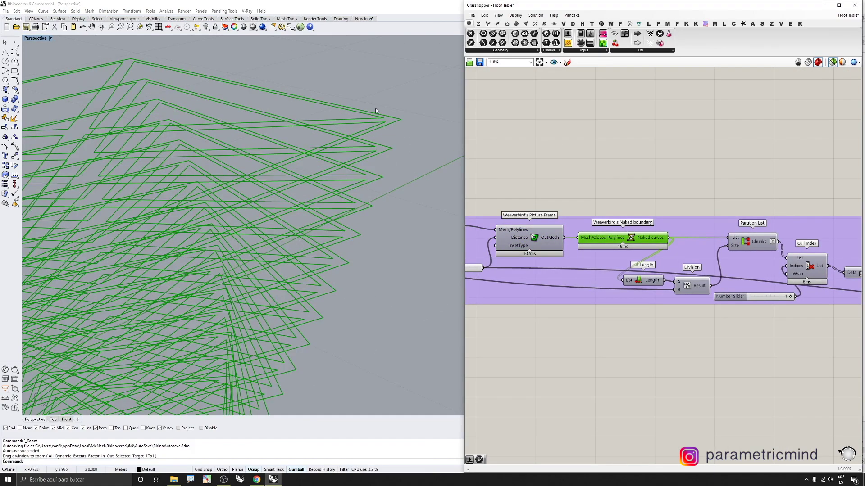
Preview the Loft component after Flip Matrix and examine the twisted lofted volumes in the Perspective view
scroll(613, 208, down, 5)
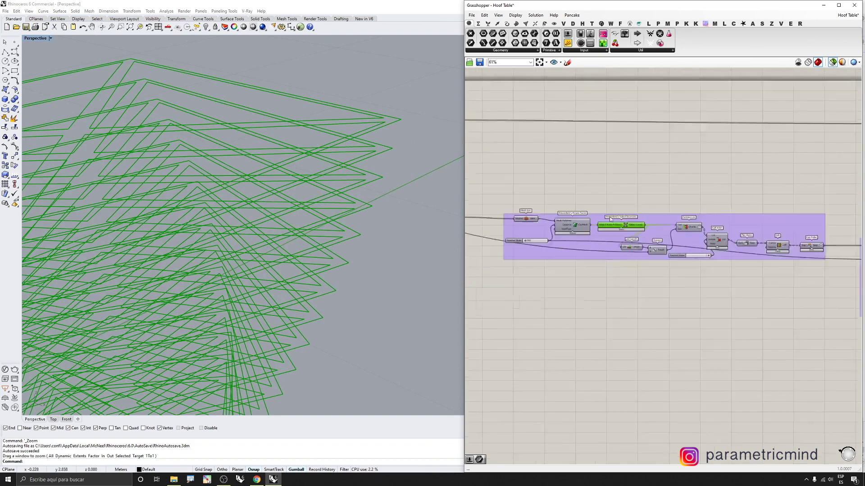
click(698, 237)
scroll(766, 243, up, 4)
click(734, 245)
scroll(350, 142, down, 5)
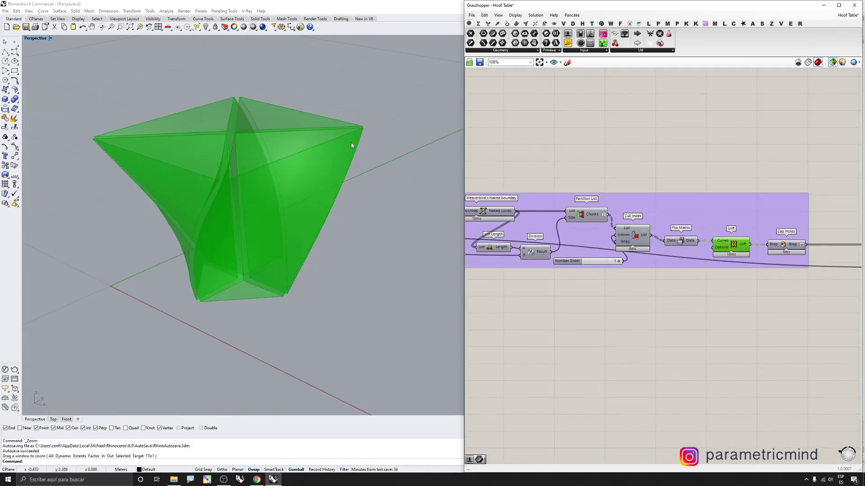
right_drag(343, 194, 318, 220)
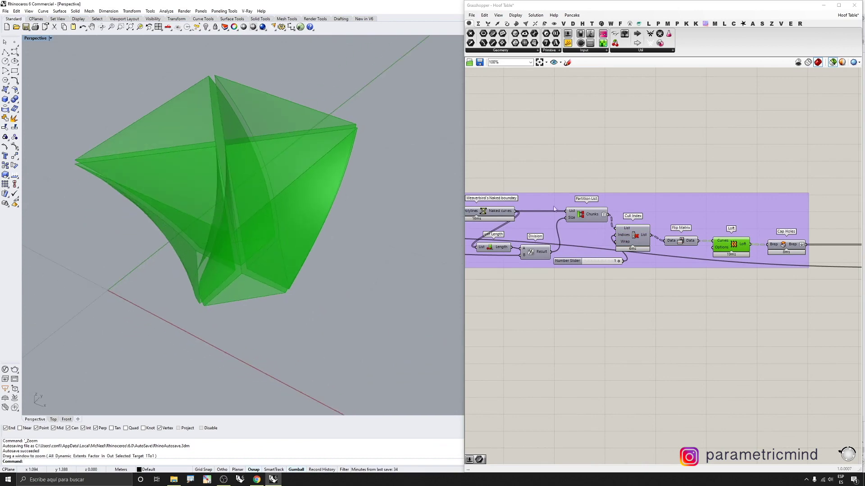
Preview the Simple Mesh made from the capped lofts and examine the simplified leg volumes
scroll(553, 207, down, 3)
scroll(702, 224, up, 3)
right_drag(729, 227, 607, 214)
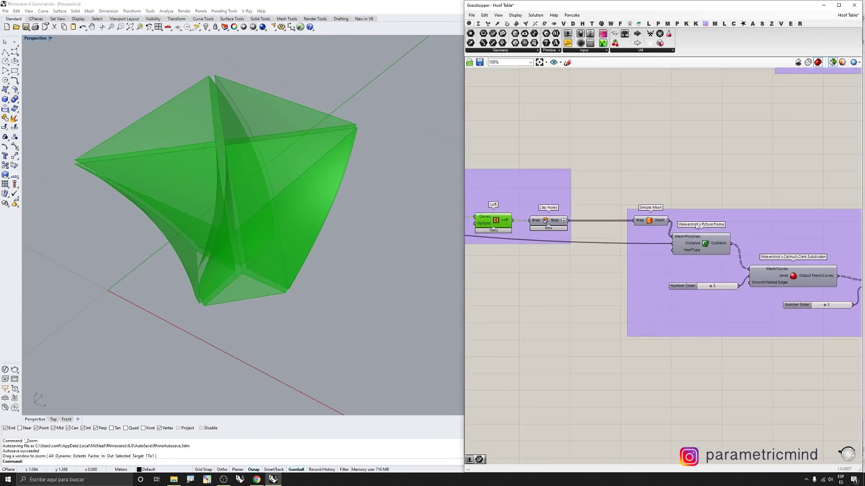
click(653, 221)
right_drag(257, 200, 254, 175)
Preview Weaverbird's Catmull-Clark Subdivision and examine the smoothed table legs in the Perspective view
scroll(647, 232, down, 3)
scroll(752, 254, up, 4)
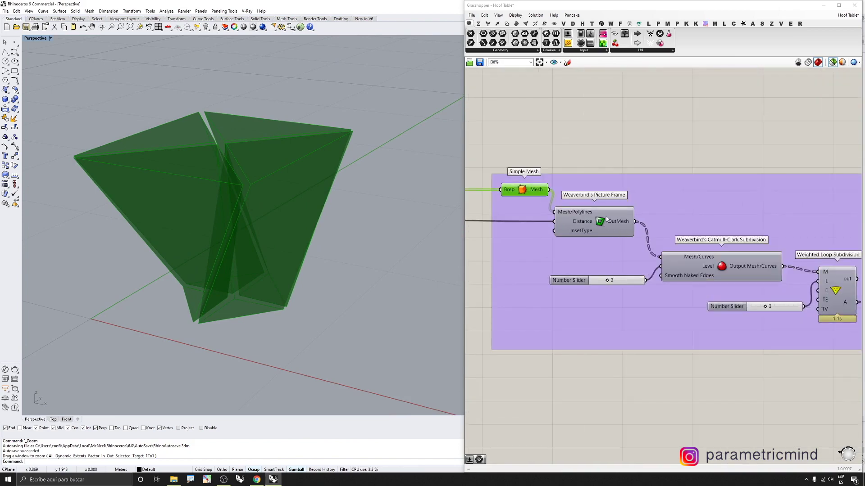
click(679, 259)
scroll(271, 189, up, 2)
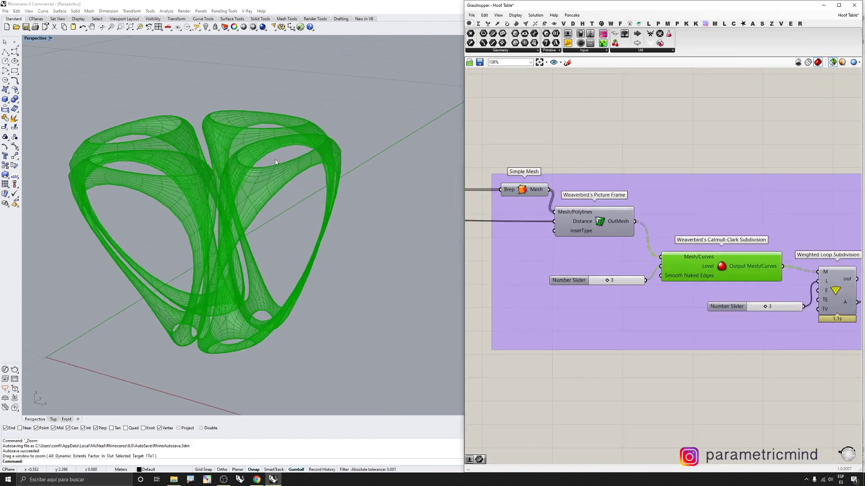
right_drag(270, 194, 256, 196)
Preview the Weighted Loop Subdivision and Flip Mesh outputs and examine the refined leg mesh up close
scroll(610, 215, down, 3)
scroll(738, 238, up, 3)
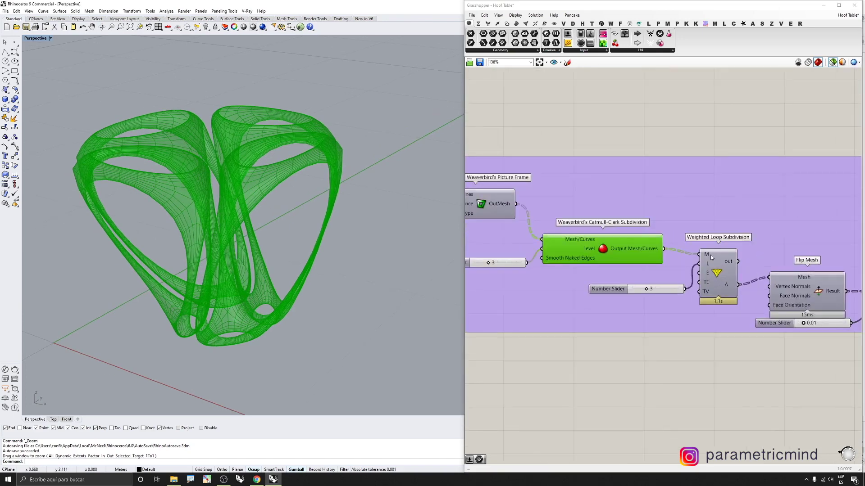
click(716, 271)
click(802, 290)
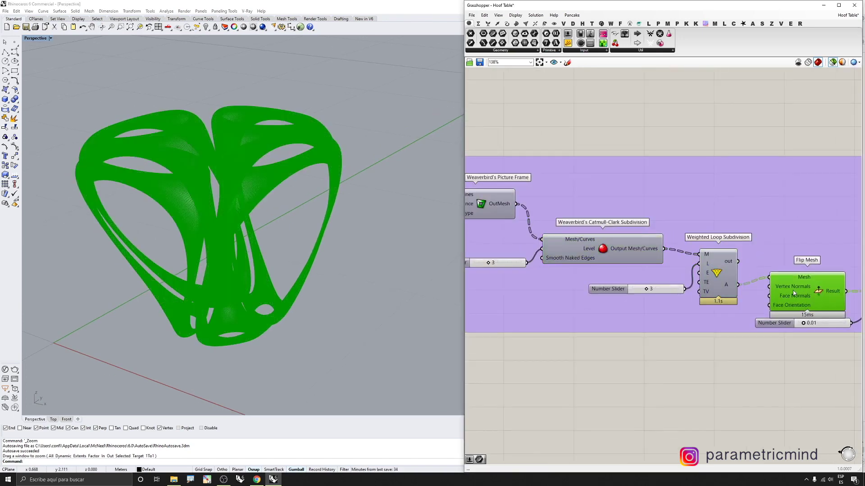
scroll(334, 195, up, 4)
scroll(431, 188, down, 2)
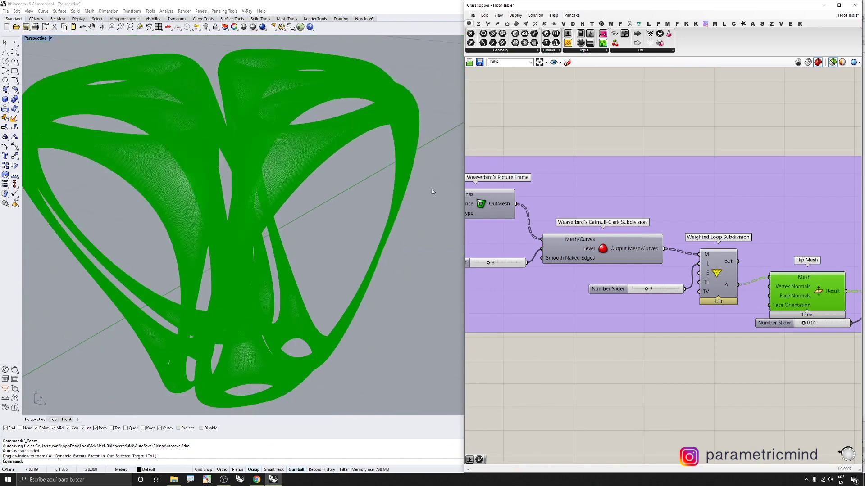
Preview the thickened leg mesh from the last Weaverbird component and examine the openings up close in the Perspective view
scroll(726, 262, down, 4)
click(791, 253)
scroll(372, 87, up, 5)
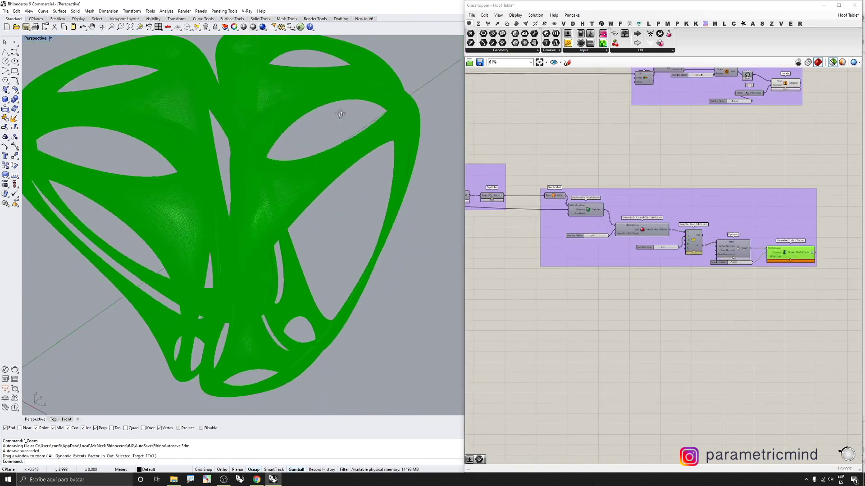
scroll(374, 93, up, 3)
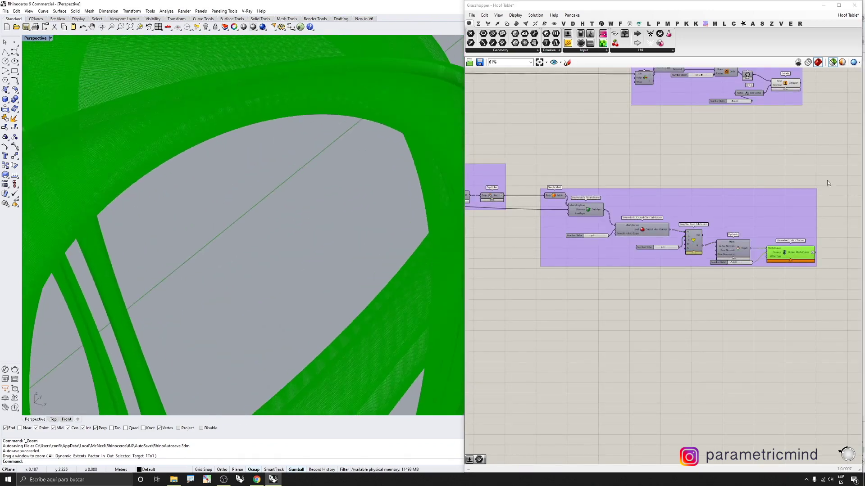
Bake the thickened leg mesh into Rhino, turn off the Grasshopper preview and examine the baked legs up close
middle_click(798, 248)
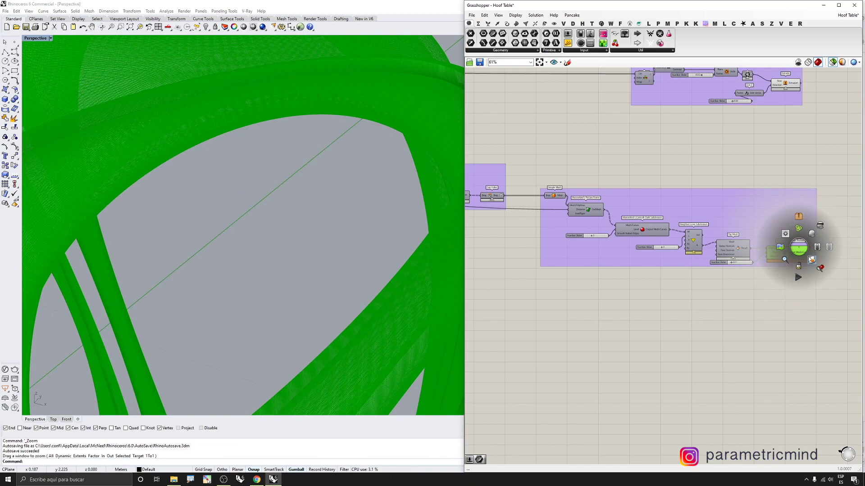
click(811, 259)
click(797, 62)
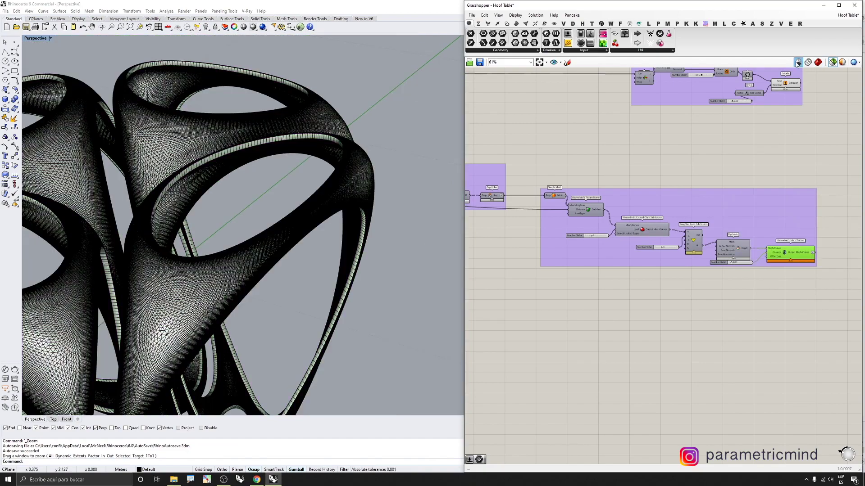
scroll(257, 197, down, 4)
right_drag(258, 196, 305, 167)
scroll(305, 167, up, 3)
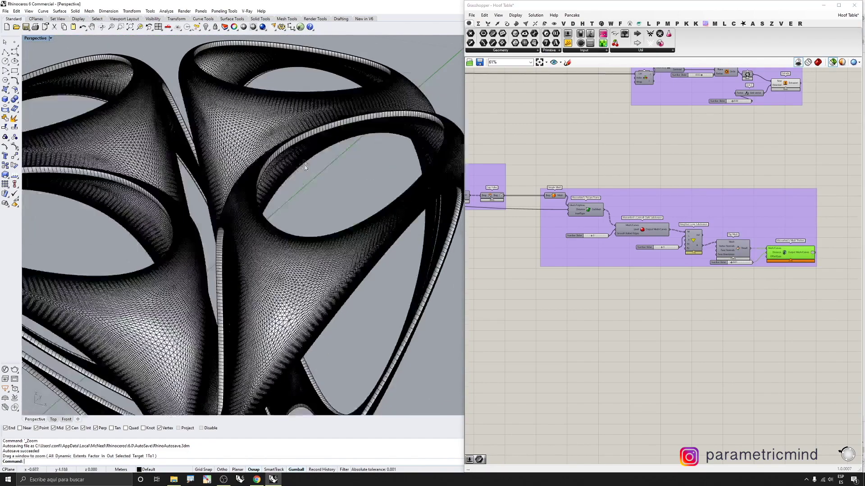
scroll(233, 179, up, 2)
scroll(274, 279, up, 2)
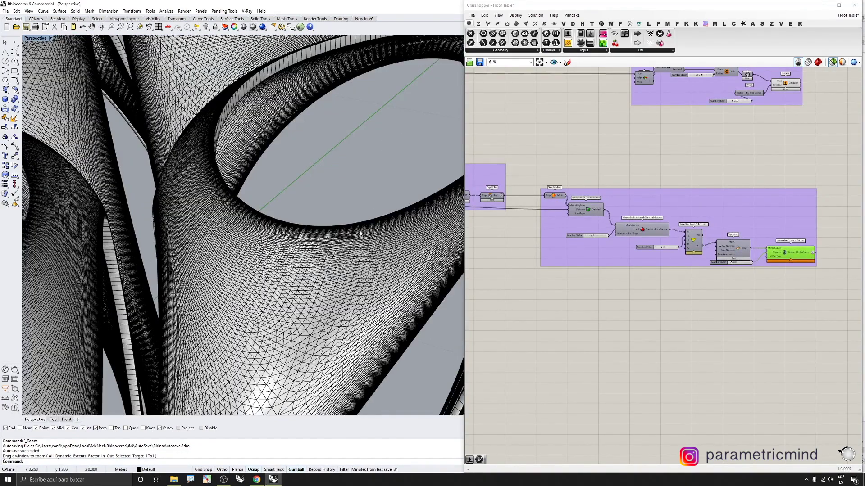
Preview the extruded round tabletop in shaded mode and examine it with the baked legs in the Perspective view
click(783, 86)
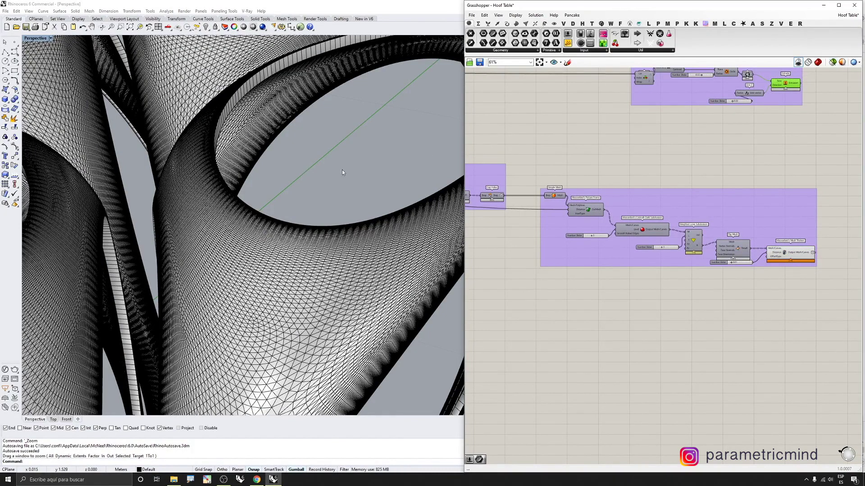
click(818, 62)
scroll(193, 212, down, 4)
right_drag(193, 211, 218, 195)
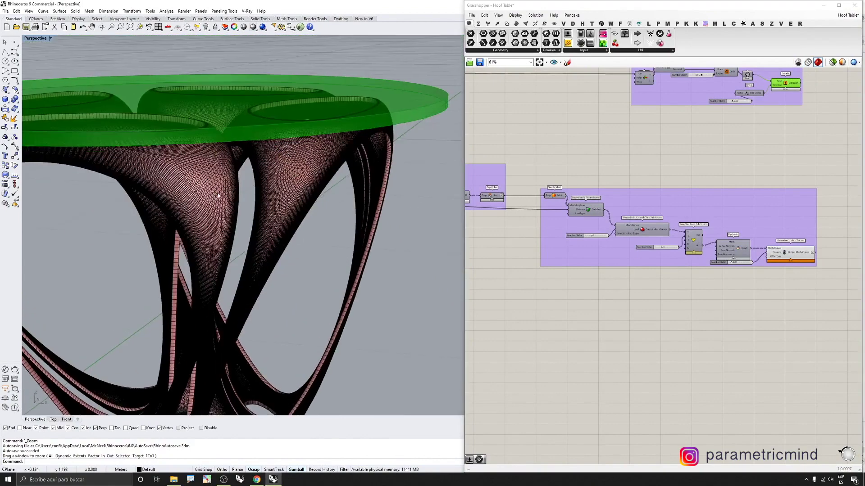
scroll(334, 183, down, 3)
right_drag(334, 183, 296, 199)
scroll(211, 146, up, 3)
right_drag(212, 146, 216, 157)
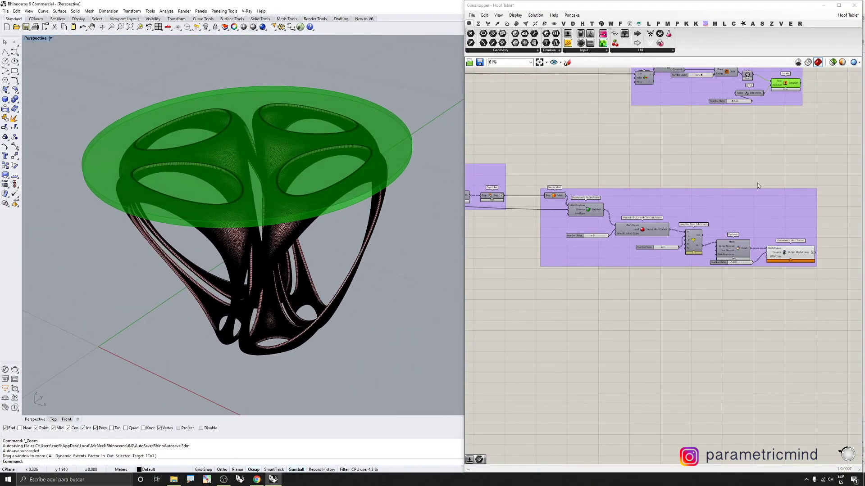
Start a new Grasshopper definition and delete all the baked leg meshes from the Rhino model
scroll(786, 256, down, 7)
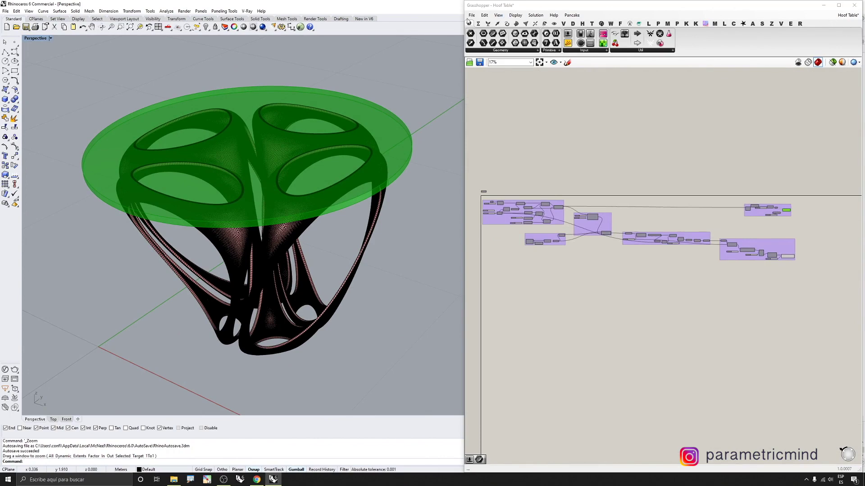
click(471, 15)
click(485, 22)
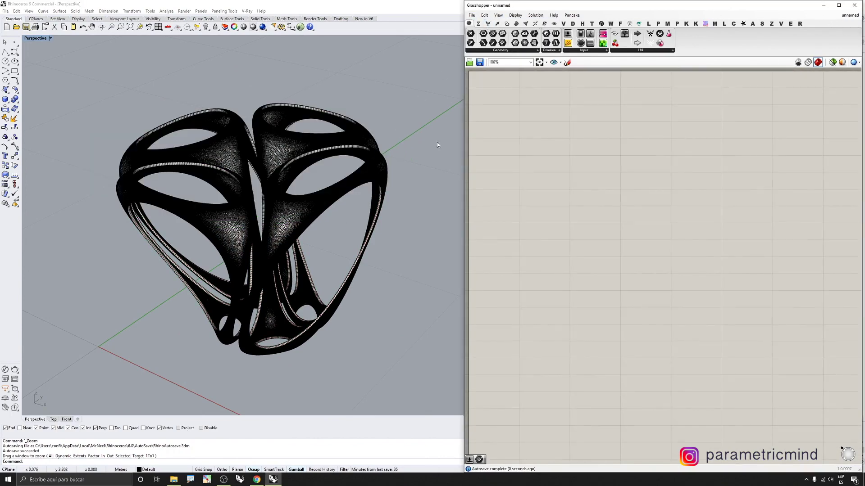
scroll(439, 145, down, 2)
drag(412, 88, 202, 280)
key(Delete)
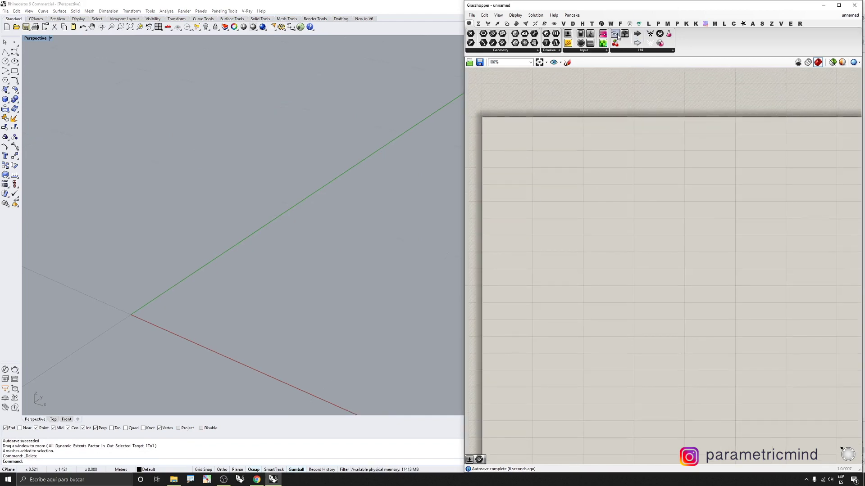
Place an Exceptions component just outside the upper-left corner of the new canvas
drag(616, 35, 505, 101)
scroll(505, 103, up, 3)
click(502, 104)
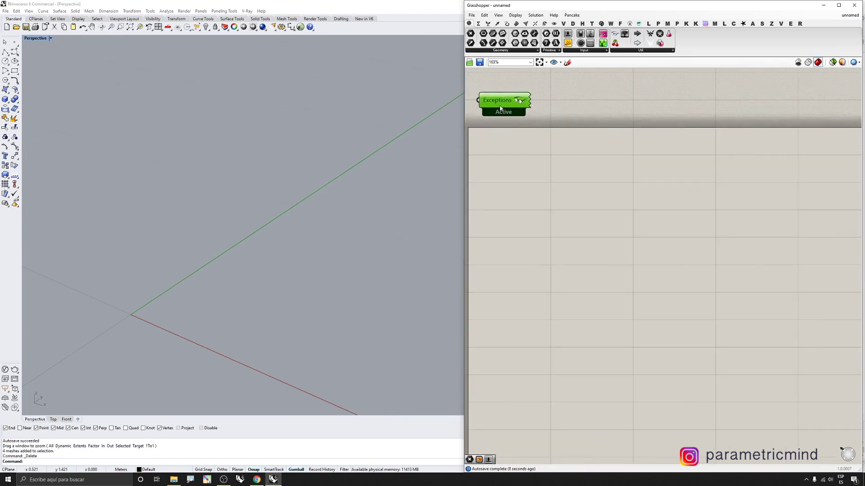
Add a Rectangle component to the canvas beside its upper-left corner
scroll(574, 163, down, 4)
scroll(574, 163, up, 3)
double_click(580, 186)
text(rect)
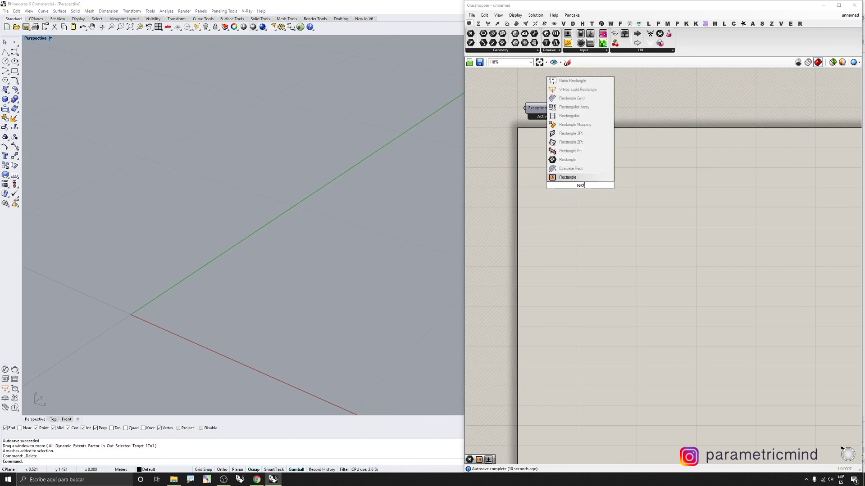
click(571, 180)
drag(572, 183, 644, 193)
scroll(649, 196, down, 4)
scroll(354, 220, down, 3)
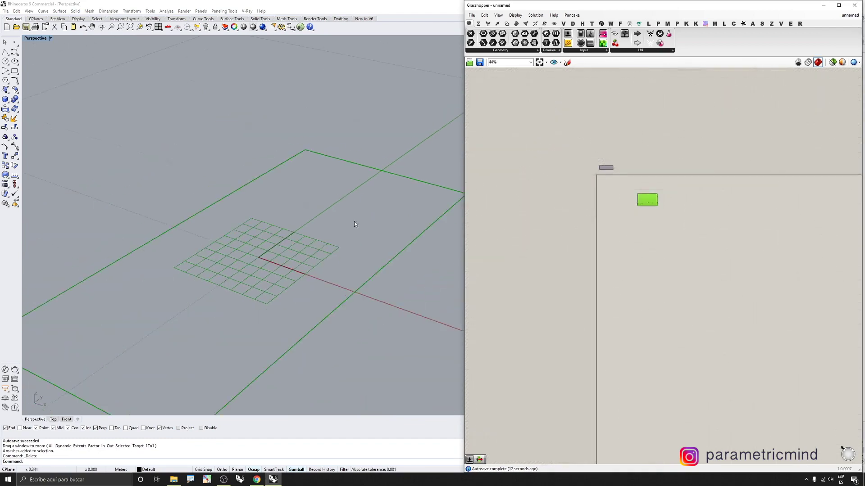
Create a number slider set to 0.90 and connect it to the Rectangle's X Size and Y Size
scroll(650, 208, up, 3)
scroll(617, 202, up, 4)
double_click(617, 202)
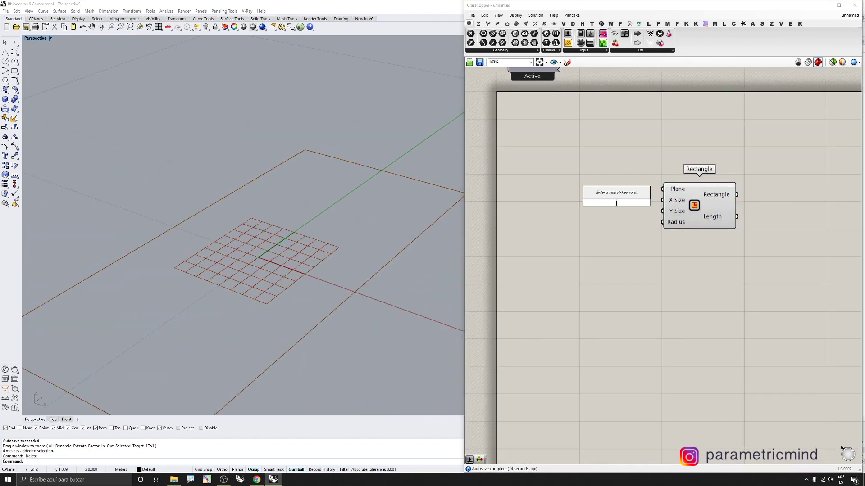
text(0.90)
key(Return)
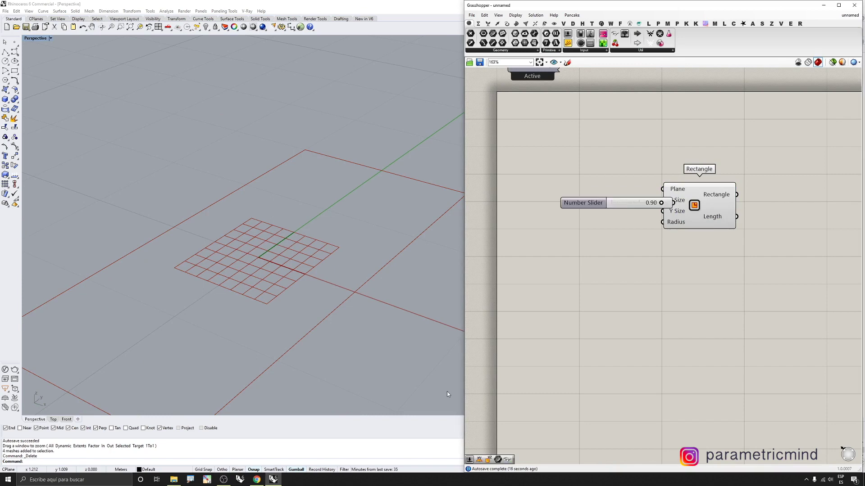
scroll(648, 263, up, 1)
drag(717, 208, 754, 209)
drag(702, 187, 680, 193)
scroll(290, 207, down, 6)
scroll(315, 217, up, 6)
scroll(745, 194, up, 1)
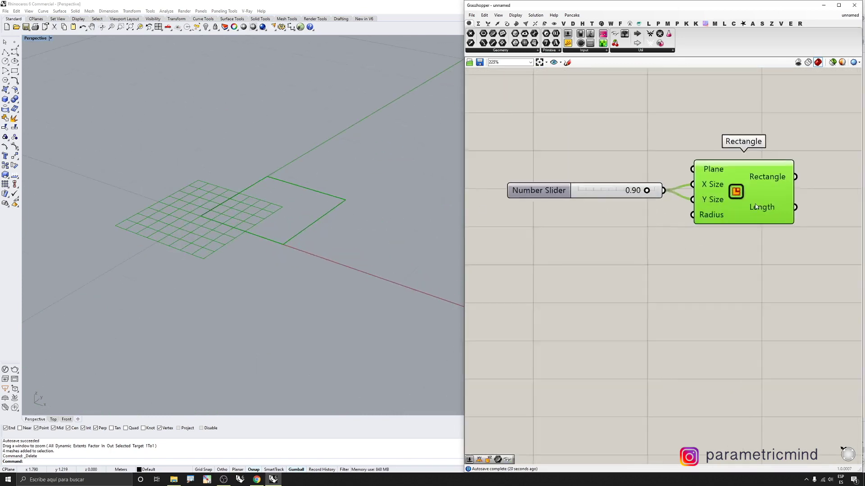
Add a Move component after the Rectangle and connect the Rectangle output to its Geometry input
scroll(761, 203, down, 2)
right_drag(781, 213, 711, 216)
scroll(712, 218, up, 3)
scroll(621, 207, down, 3)
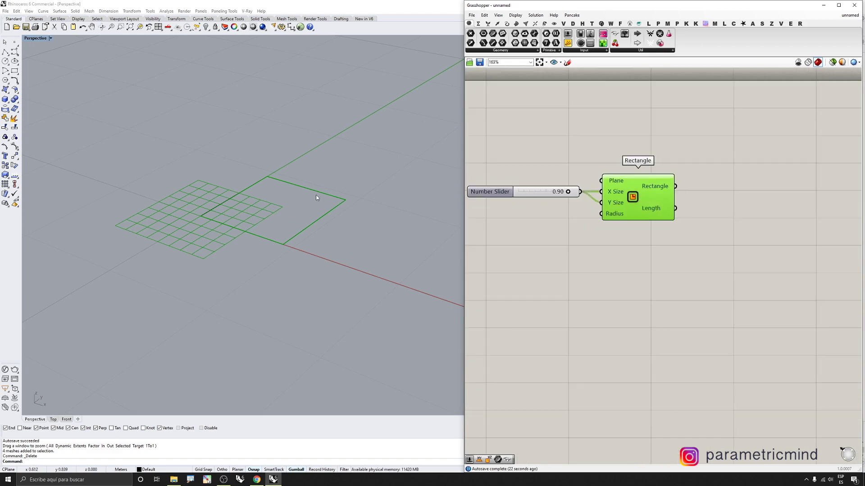
scroll(338, 189, down, 2)
scroll(293, 200, up, 2)
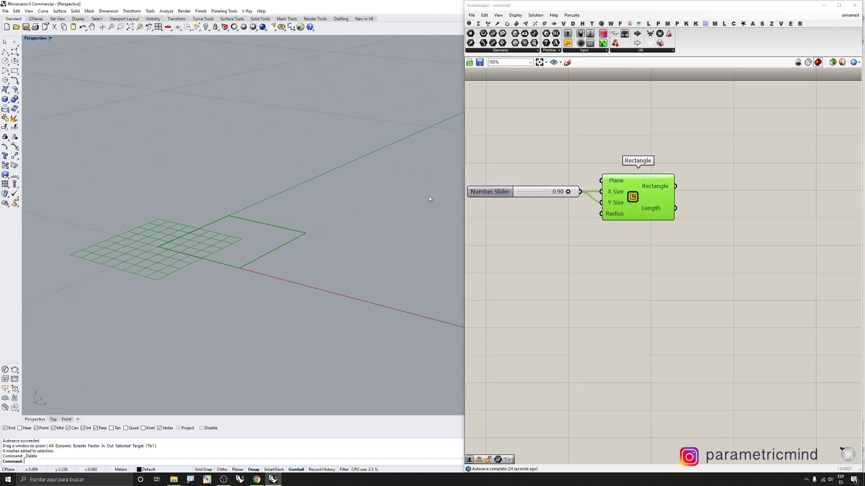
scroll(726, 197, up, 2)
double_click(725, 197)
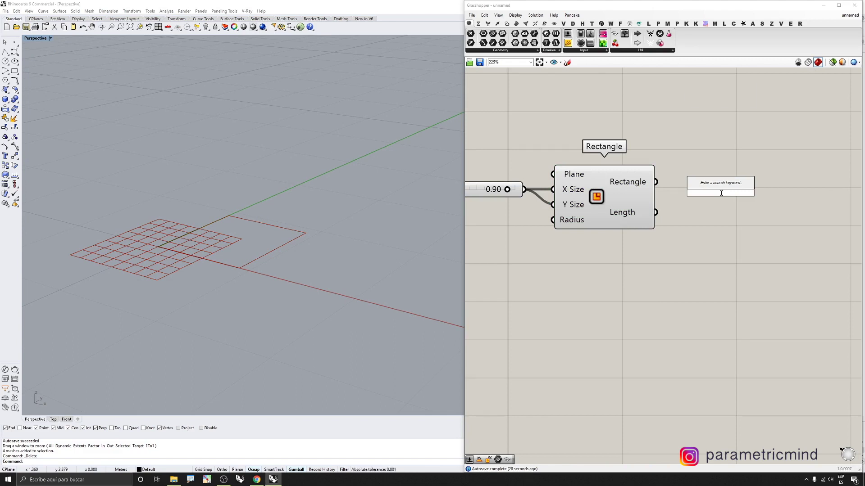
text(move)
click(704, 184)
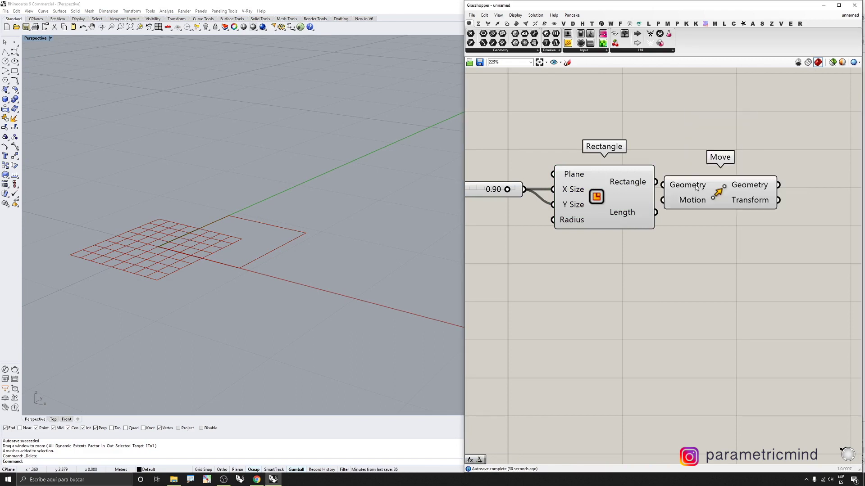
drag(656, 182, 711, 192)
drag(769, 205, 815, 205)
Add a Unit Z vector, connect it to the Move component's Motion input and align both components
double_click(712, 267)
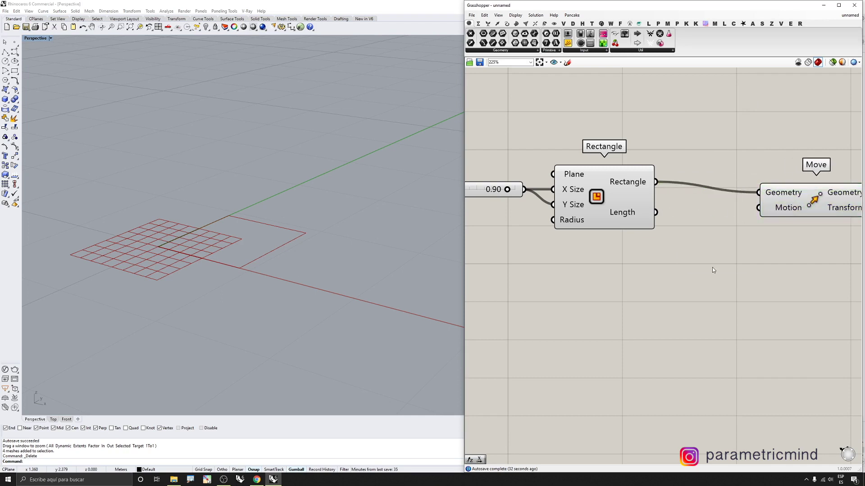
text(z)
click(710, 261)
drag(759, 208, 764, 267)
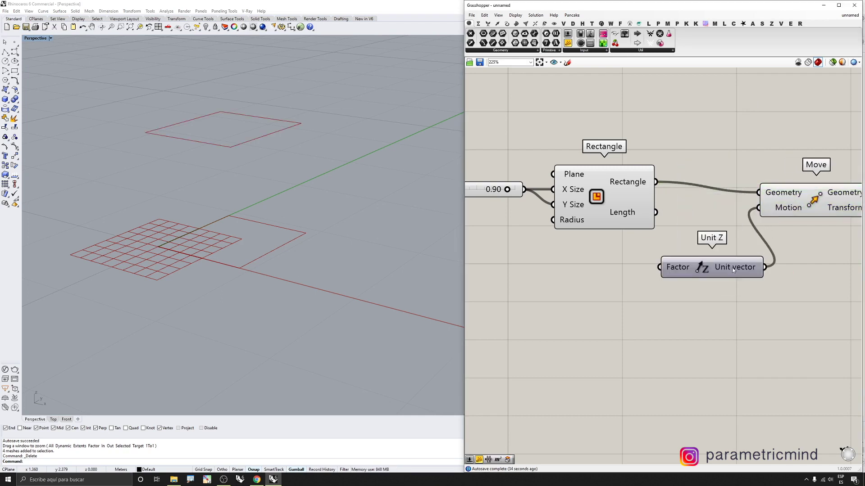
click(691, 266)
scroll(691, 265, down, 3)
drag(749, 228, 759, 223)
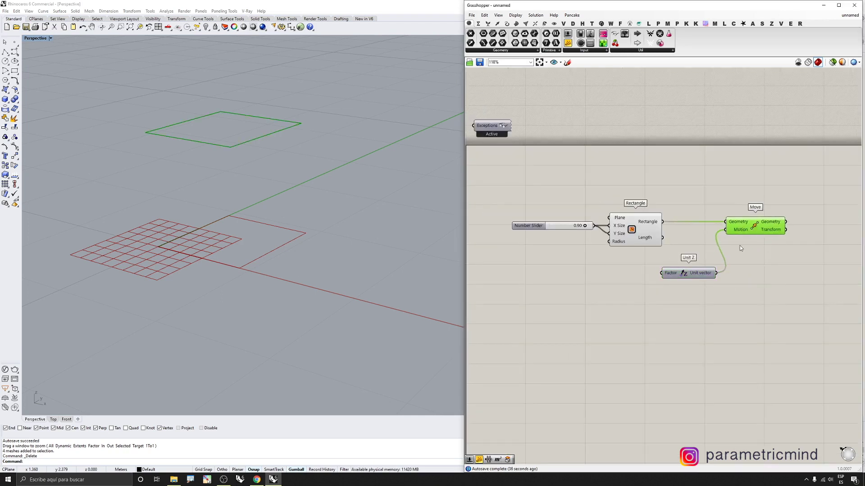
drag(688, 272, 710, 265)
Add a Series component below the Rectangle and connect its output to the Unit Z Factor
click(596, 286)
double_click(596, 285)
text(series)
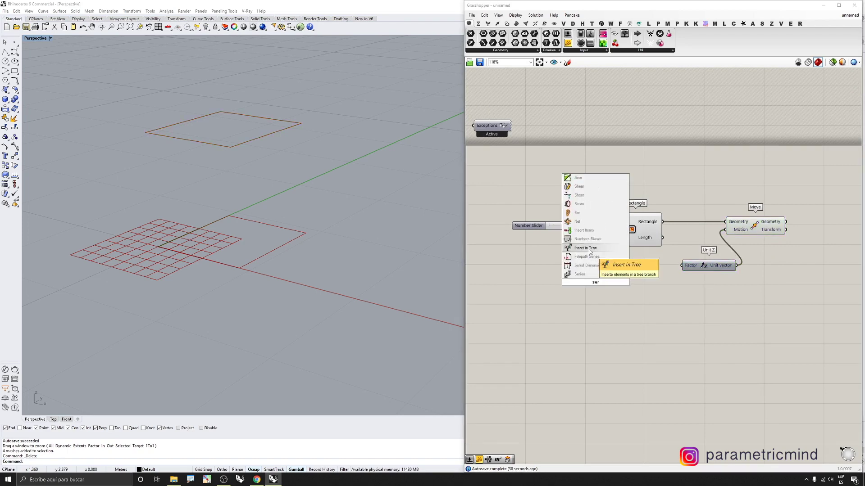
click(593, 276)
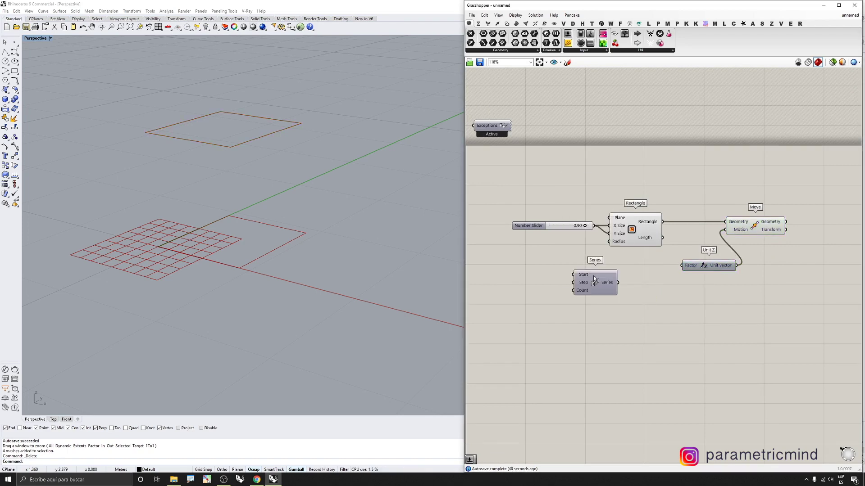
scroll(593, 275, up, 3)
drag(728, 255, 671, 298)
scroll(783, 264, down, 2)
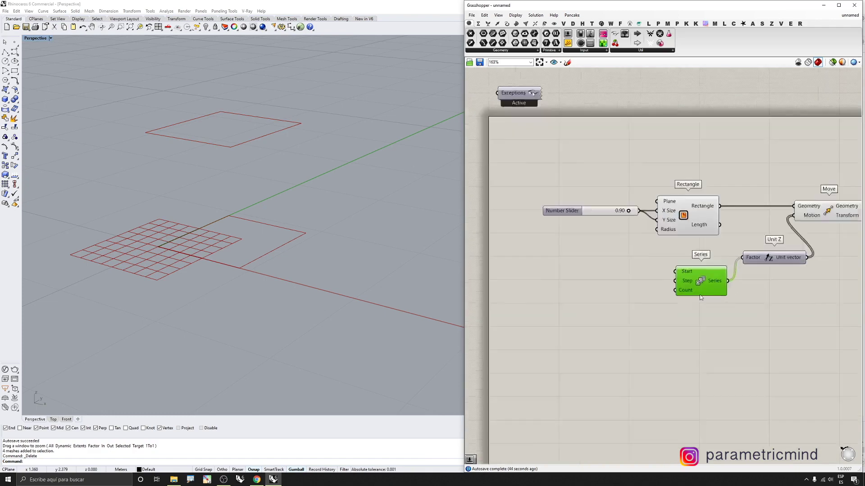
Create a number slider set to 0.80 and place it to the left of the Series component
scroll(703, 297, up, 2)
scroll(756, 270, down, 2)
scroll(703, 287, up, 2)
scroll(704, 286, up, 1)
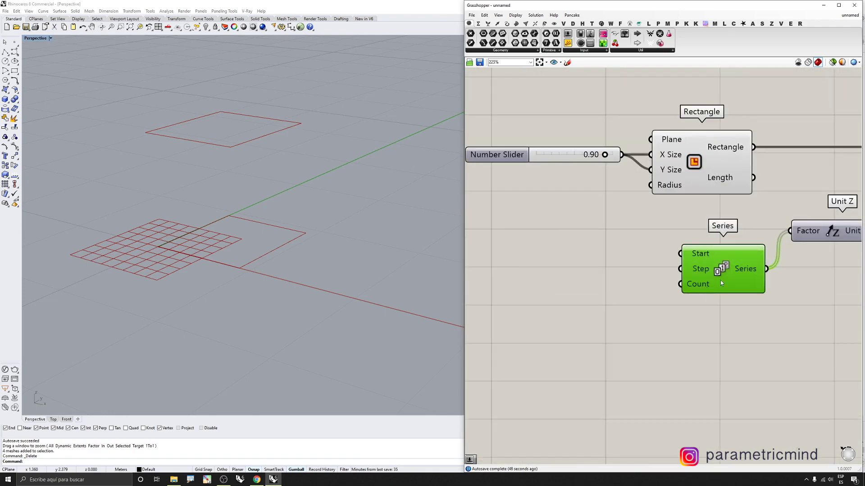
scroll(721, 281, down, 1)
scroll(611, 274, up, 1)
double_click(611, 275)
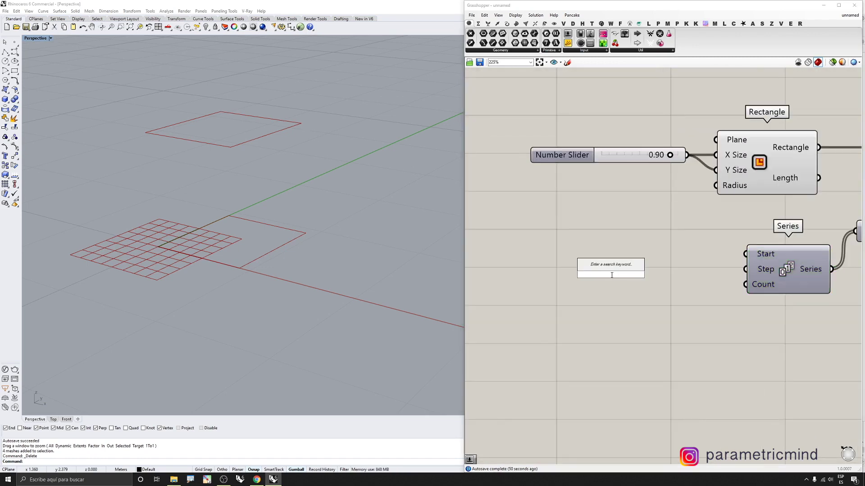
text(0.80)
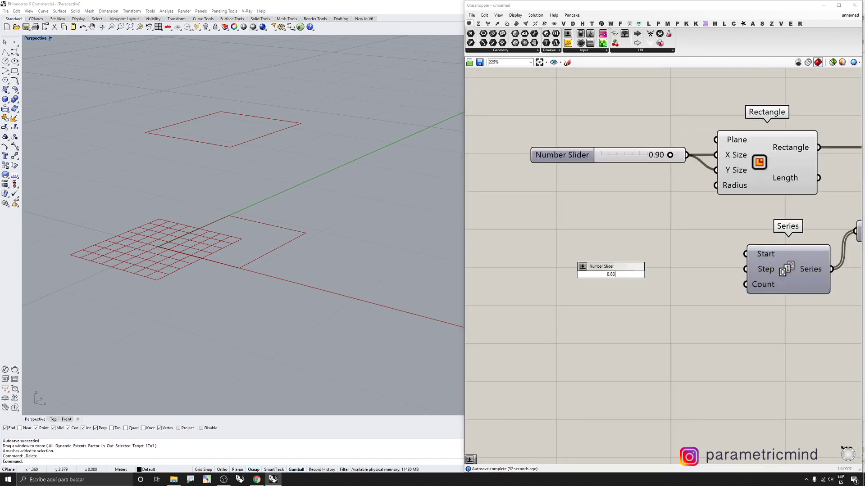
key(Return)
drag(612, 274, 559, 252)
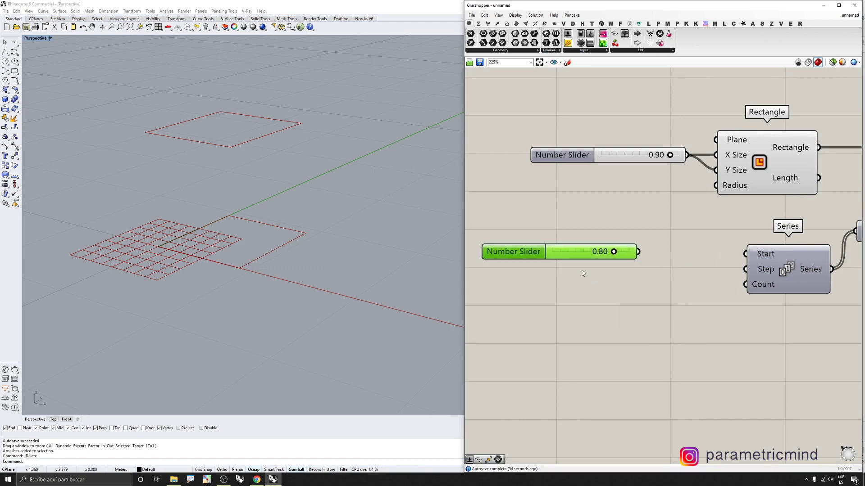
Add a Division component before the Series and connect the 0.80 slider to its A input
double_click(651, 272)
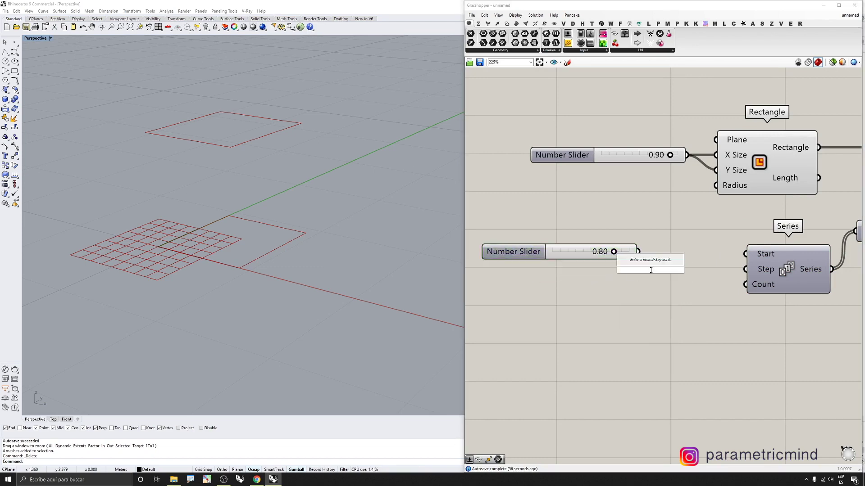
text(/)
key(Return)
drag(651, 270, 689, 310)
scroll(618, 280, up, 2)
right_drag(214, 159, 272, 259)
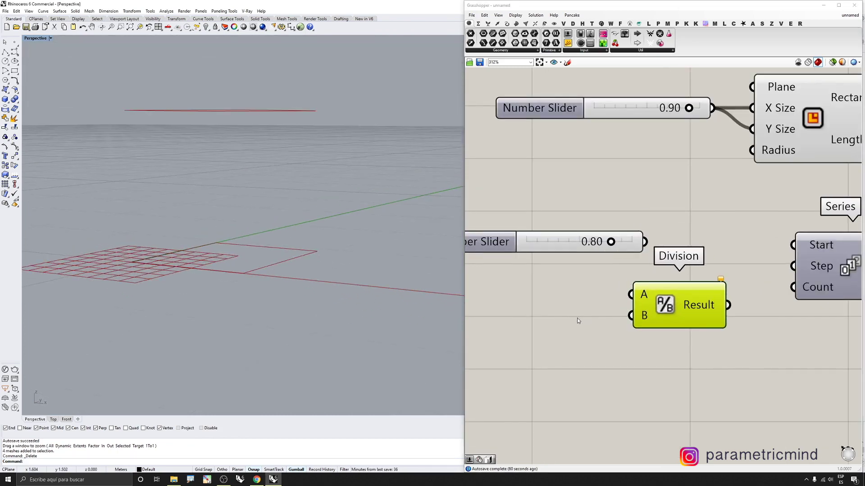
drag(631, 295, 673, 289)
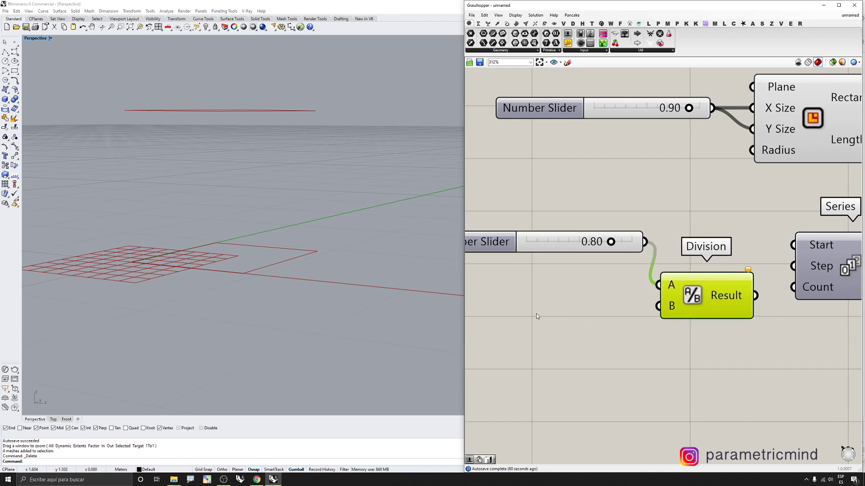
Create a number slider set to 0.05 below the 0.80 slider and connect it to the Division's B input
double_click(536, 317)
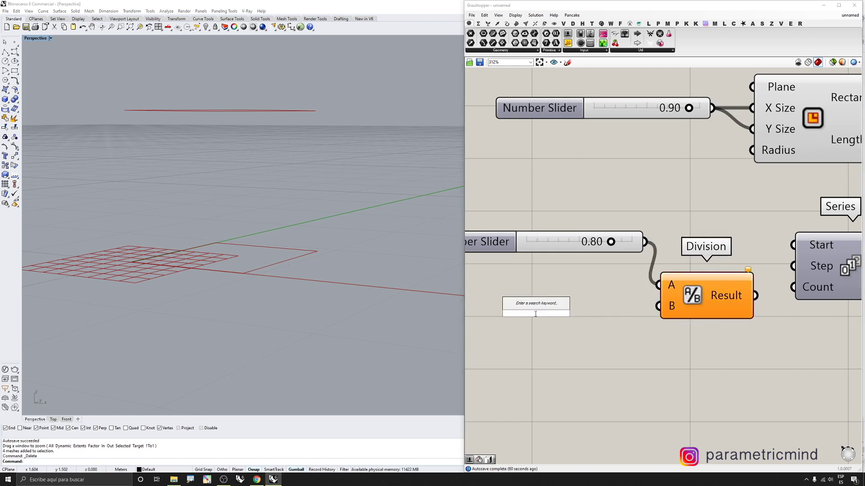
text(0.05)
key(Return)
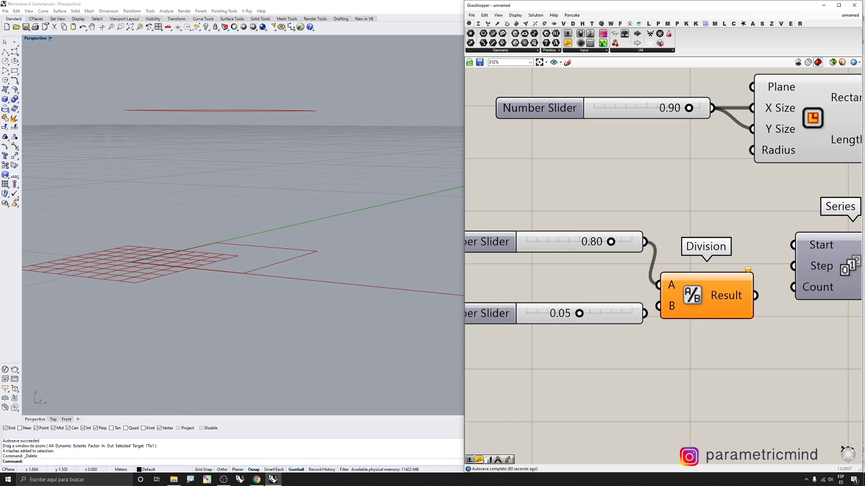
drag(661, 307, 645, 313)
Connect the Division Result to both the Step and Count inputs of the Series component
scroll(753, 294, down, 1)
right_drag(753, 294, 615, 315)
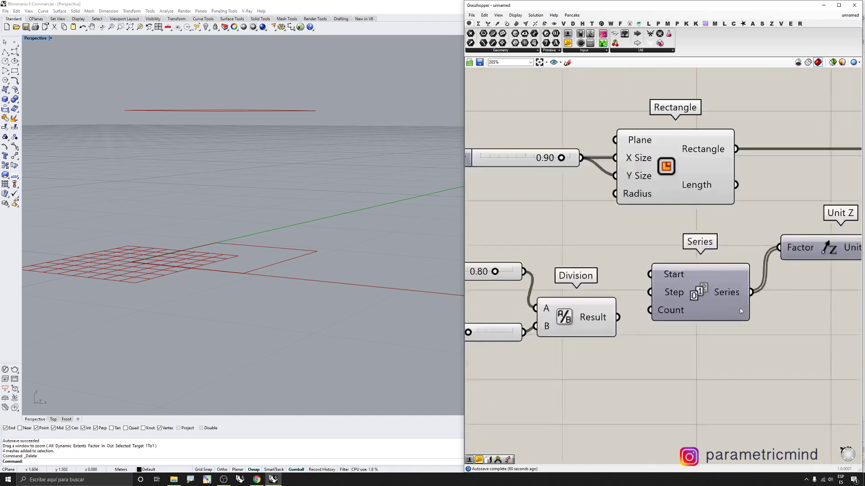
drag(617, 317, 650, 293)
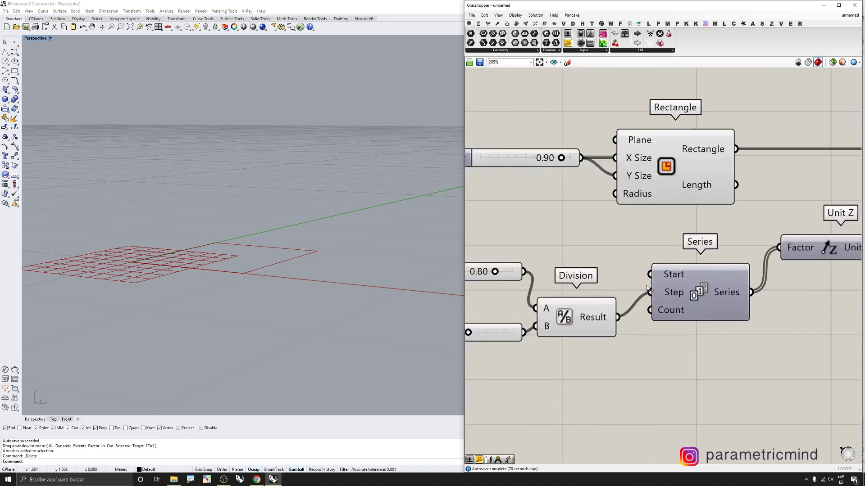
scroll(642, 304, down, 2)
scroll(644, 293, up, 3)
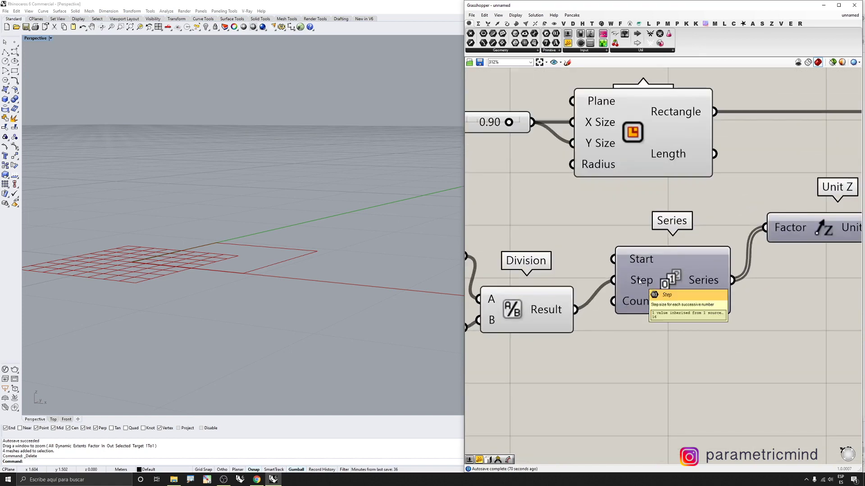
scroll(657, 296, down, 3)
scroll(643, 298, up, 1)
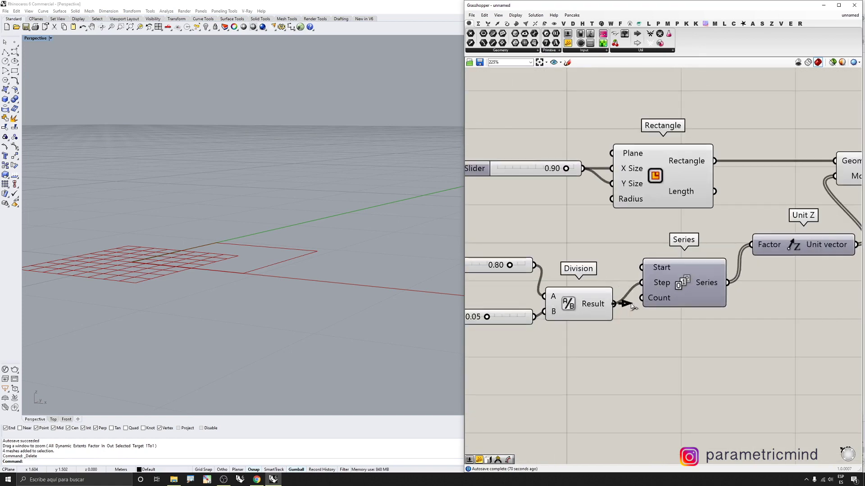
scroll(644, 304, down, 2)
scroll(640, 293, up, 1)
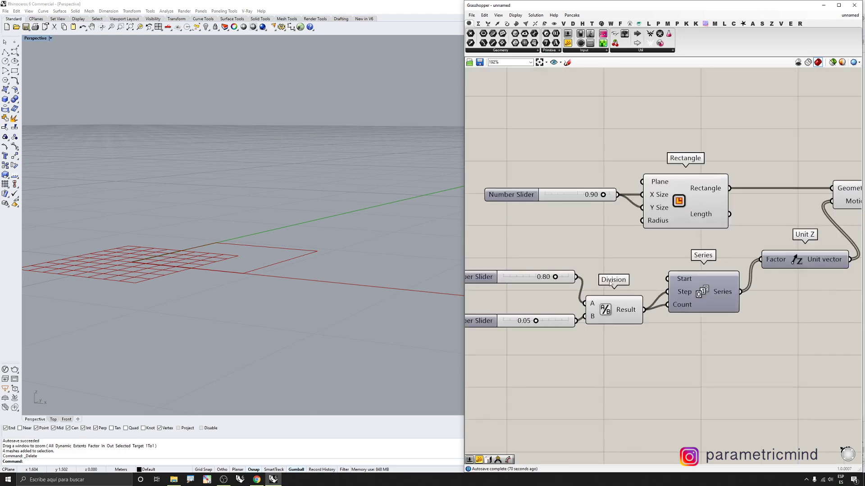
Connect the 0.05 slider to the Series Step input in place of the Division Result
drag(667, 292, 563, 315)
scroll(153, 168, down, 5)
right_drag(153, 169, 175, 216)
scroll(189, 184, up, 5)
right_drag(189, 184, 180, 143)
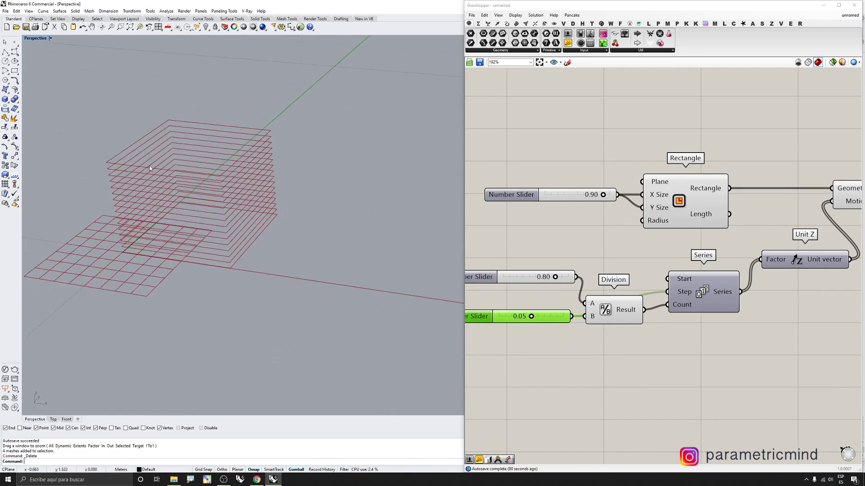
Extract the Rectangle's Plane input as a separate parameter, place it above the 0.90 slider and disable its preview
scroll(180, 144, up, 2)
scroll(706, 80, up, 1)
right_click(644, 199)
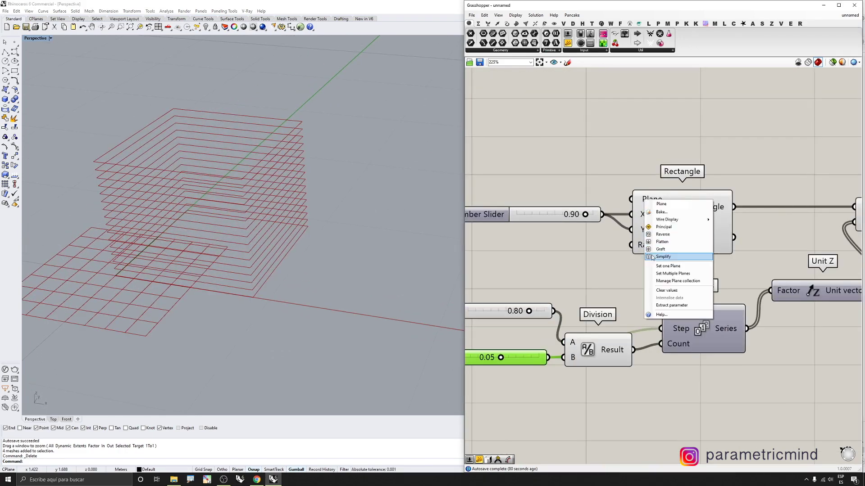
click(669, 305)
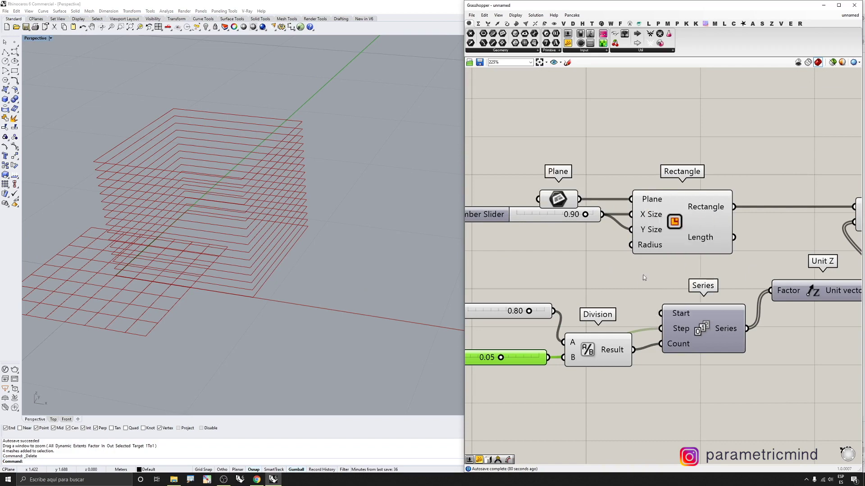
drag(568, 201, 569, 182)
middle_click(565, 182)
click(581, 163)
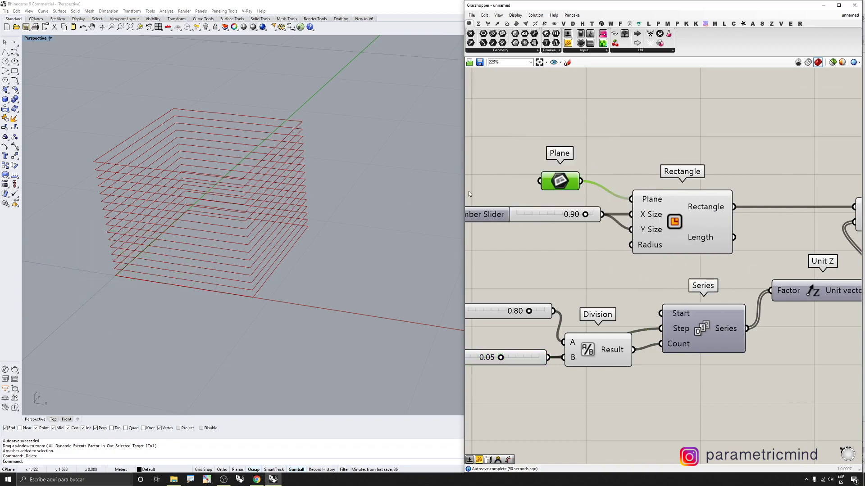
Add a Scale component after the Move and connect the moved Geometry to its Geometry input
right_drag(301, 230, 297, 215)
scroll(637, 234, down, 6)
scroll(765, 238, up, 5)
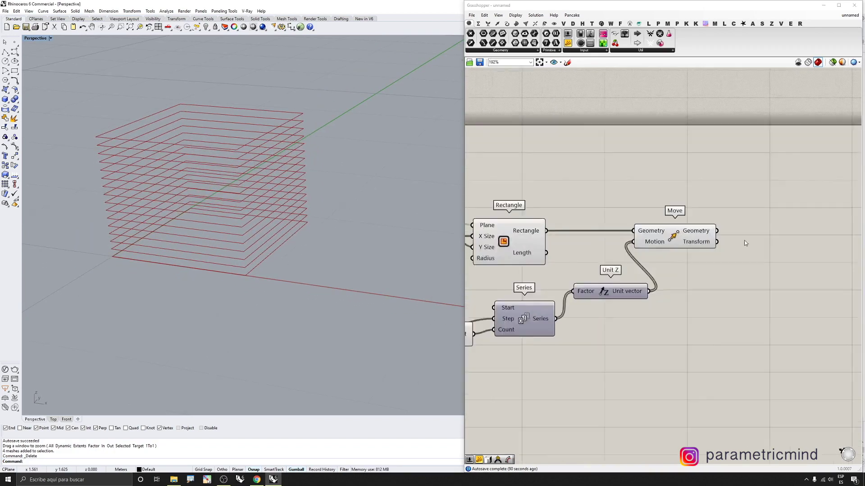
click(699, 244)
right_drag(269, 256, 239, 202)
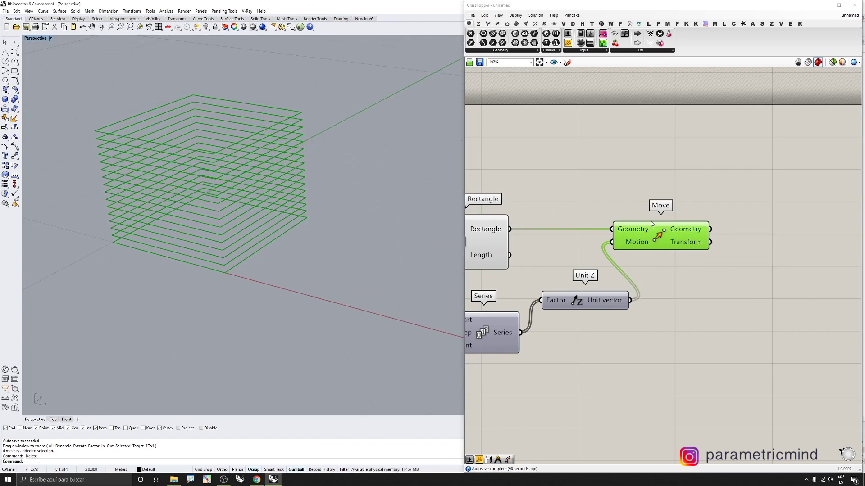
right_drag(792, 233, 722, 234)
double_click(683, 235)
text(scale)
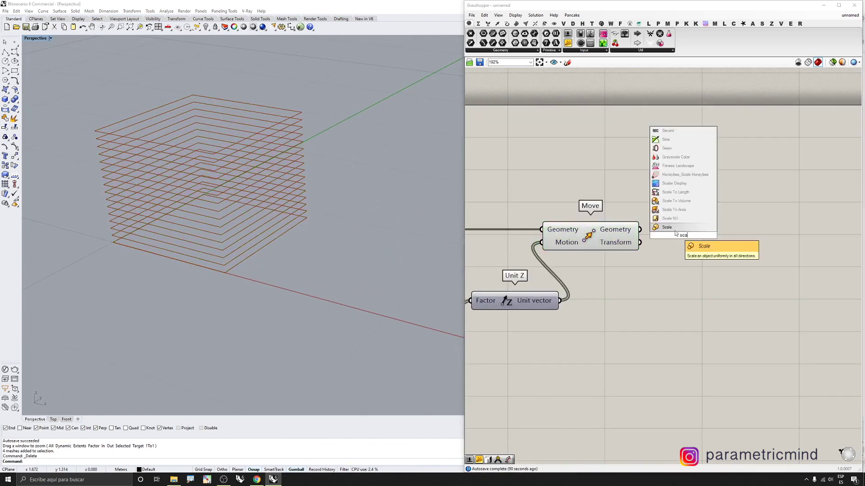
key(Return)
drag(668, 235, 766, 242)
drag(640, 230, 733, 229)
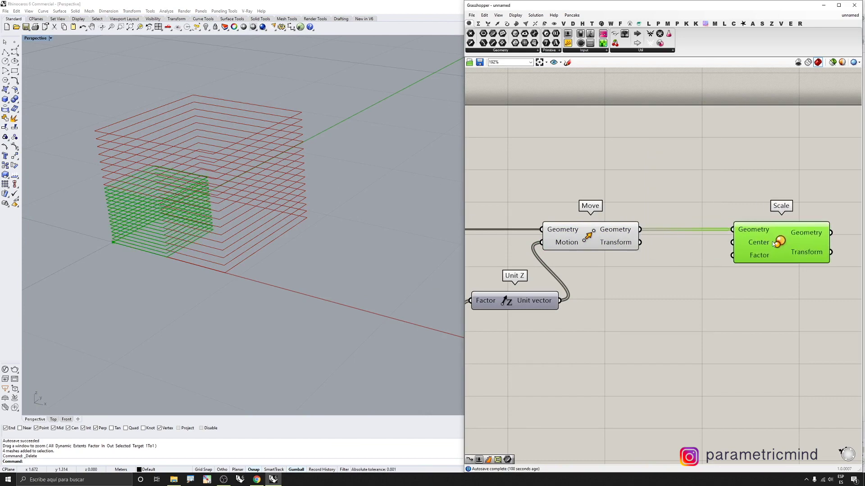
drag(791, 248, 816, 249)
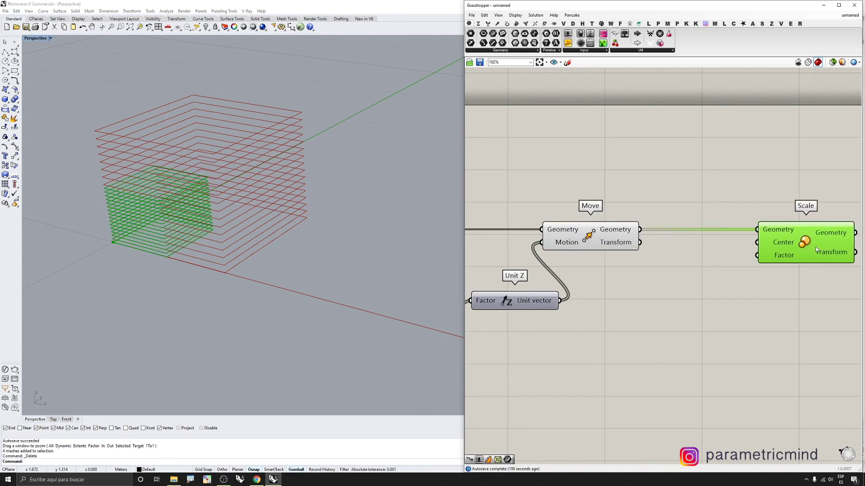
Add an Area component between Move and Scale, feed it the moved Geometry and connect its Centroid to the Scale Center
double_click(658, 293)
text(area)
key(Return)
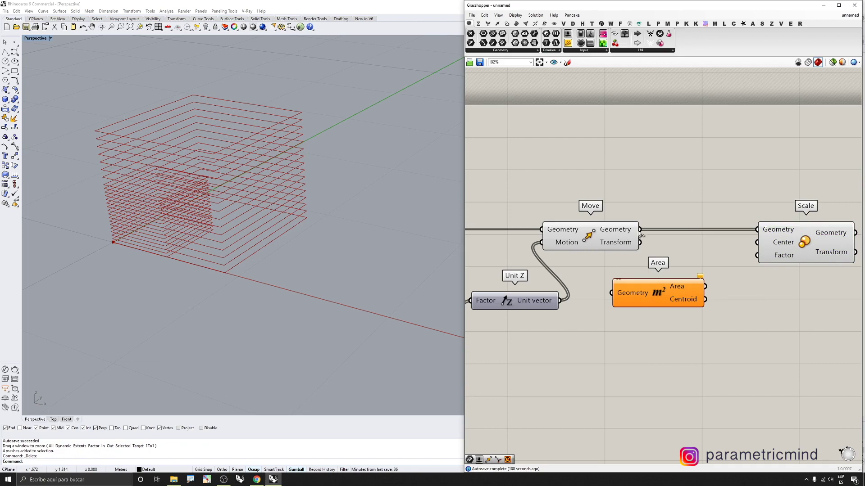
drag(640, 229, 611, 292)
scroll(700, 260, down, 1)
drag(666, 247, 621, 296)
drag(704, 254, 761, 254)
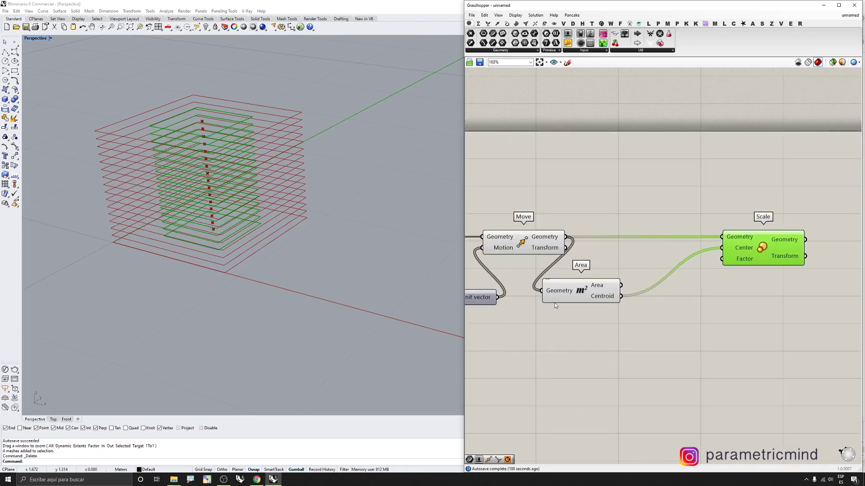
drag(581, 291, 630, 274)
Disable the preview of the Move component
right_drag(331, 265, 251, 244)
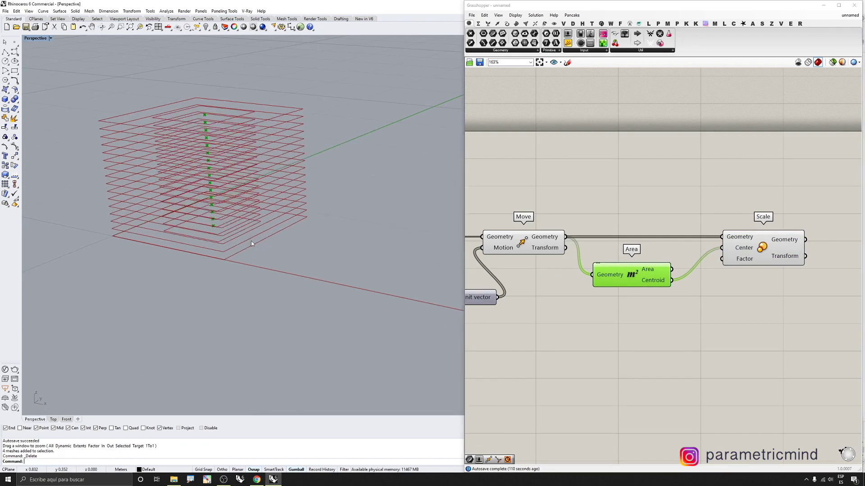
click(540, 247)
middle_click(534, 245)
click(547, 229)
Add a Range component below the Area component
double_click(643, 323)
text(r)
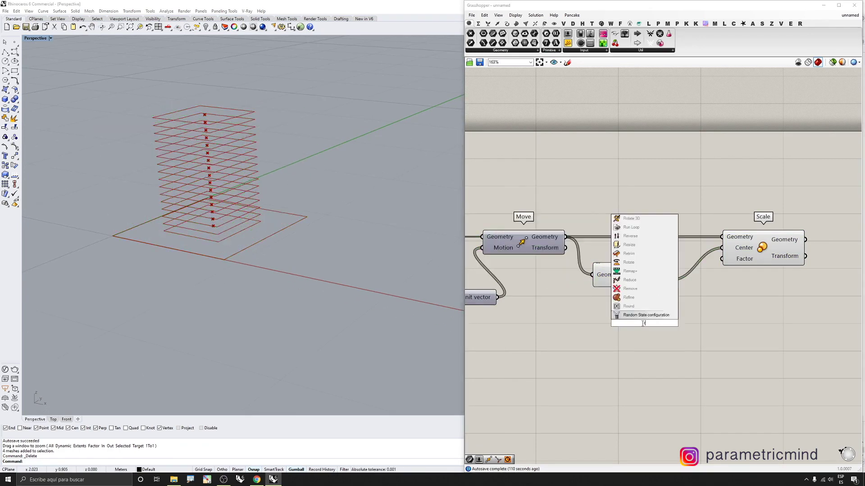
text(ang)
click(635, 315)
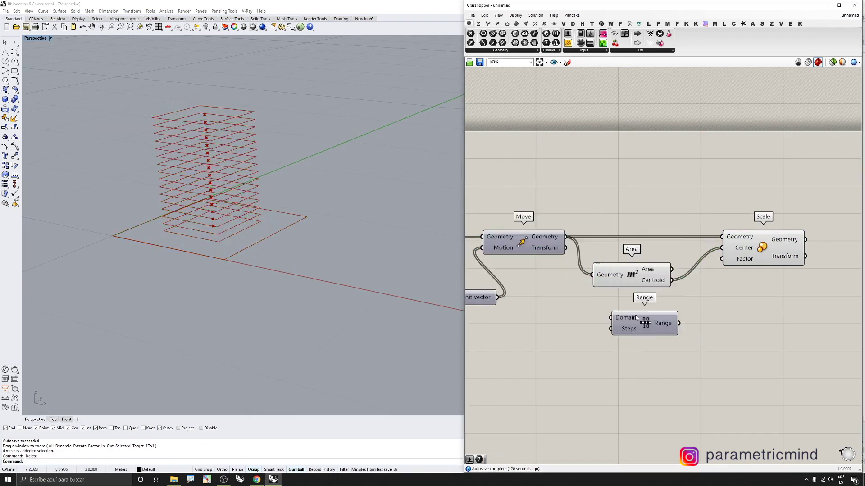
scroll(630, 325, up, 5)
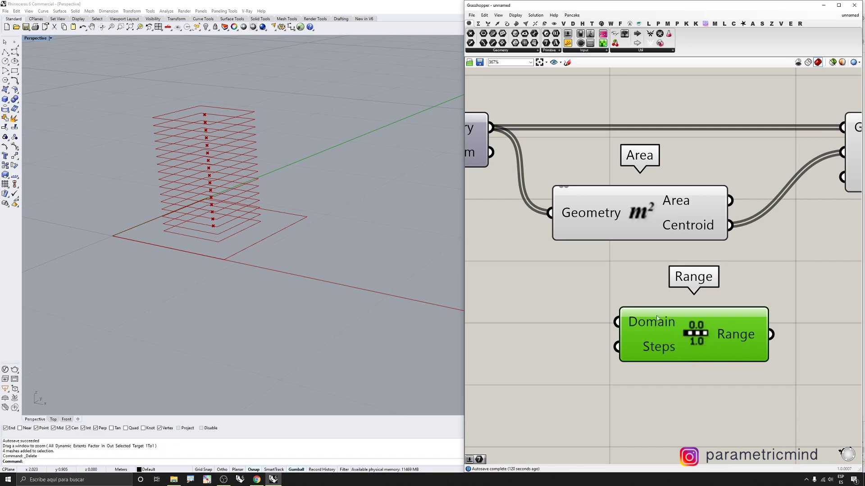
scroll(657, 317, down, 3)
scroll(661, 319, up, 2)
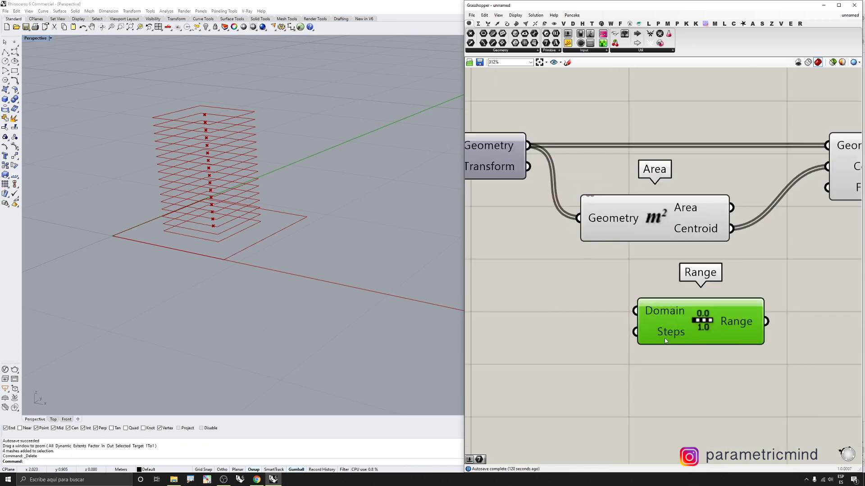
Connect the Division Result to the Steps input of the Range component
drag(635, 332, 594, 340)
scroll(723, 331, down, 9)
scroll(568, 333, up, 3)
scroll(574, 336, up, 3)
click(565, 336)
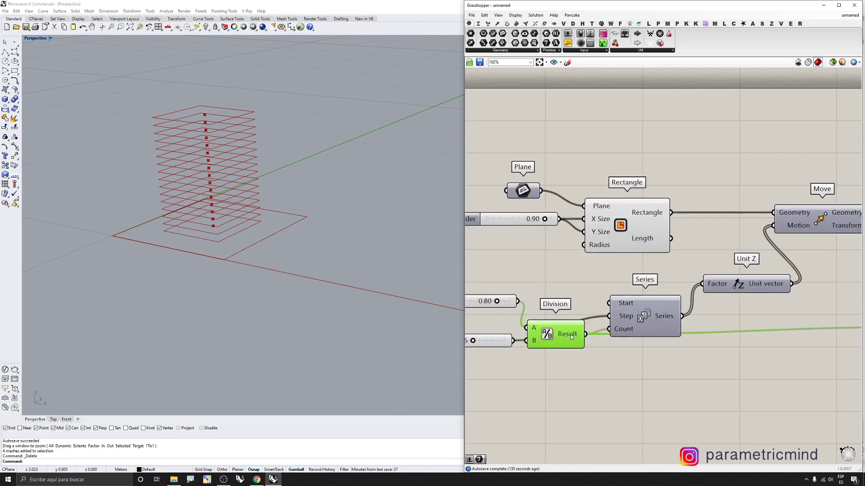
Read the Division Result in a temporary Panel placed below the Series component
scroll(571, 335, up, 3)
drag(568, 43, 661, 388)
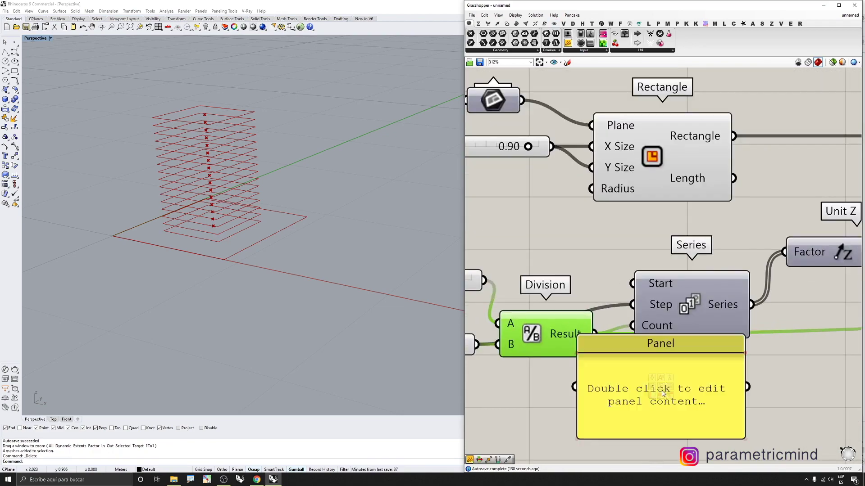
drag(575, 387, 594, 333)
right_drag(626, 422, 586, 362)
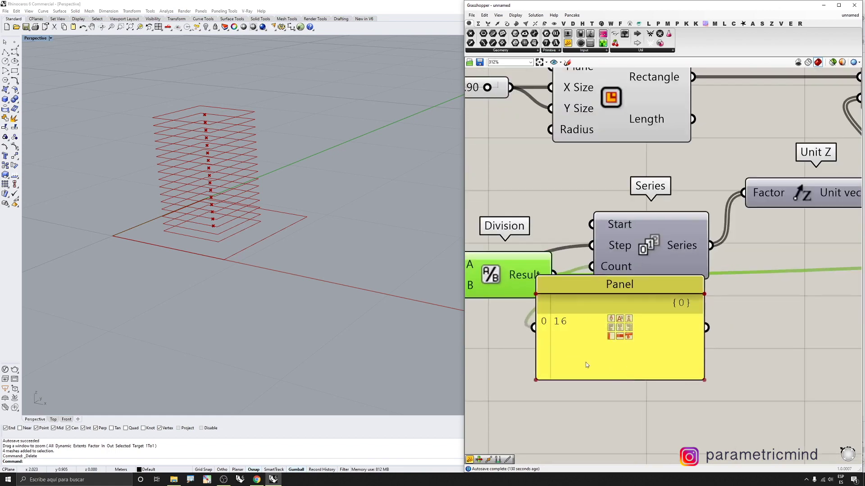
drag(586, 362, 650, 391)
Connect a temporary Panel to the Range output, examine its list from first to last value and delete the Panel
scroll(642, 388, down, 5)
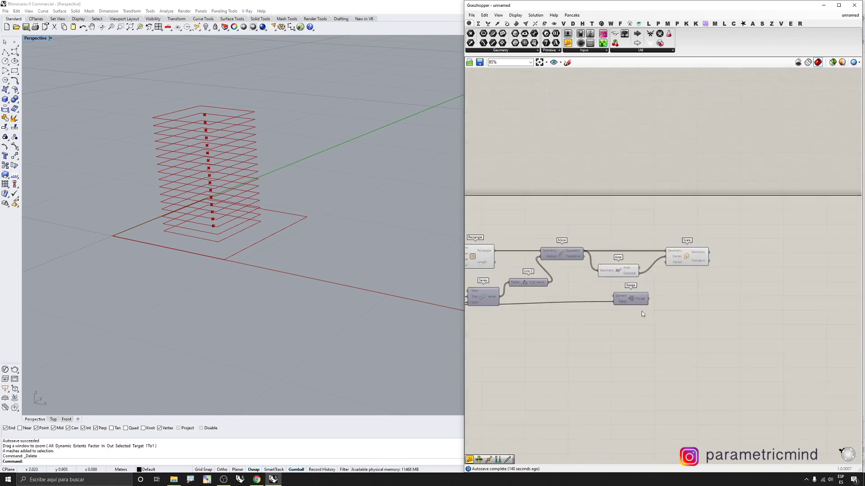
scroll(643, 314, up, 5)
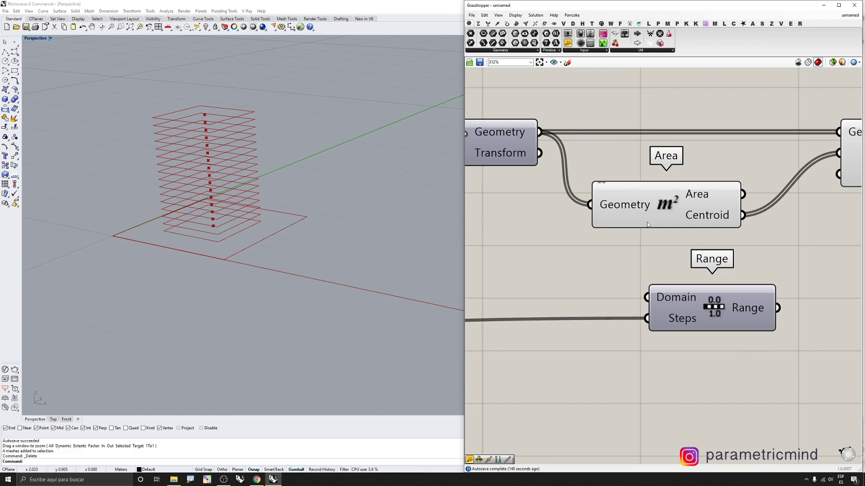
click(568, 42)
scroll(549, 162, down, 3)
scroll(715, 250, up, 2)
click(729, 258)
drag(607, 263, 577, 268)
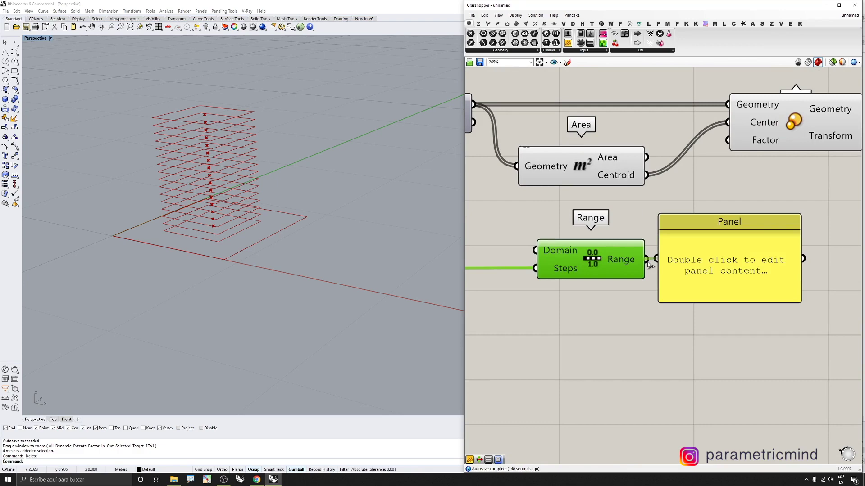
drag(646, 260, 649, 262)
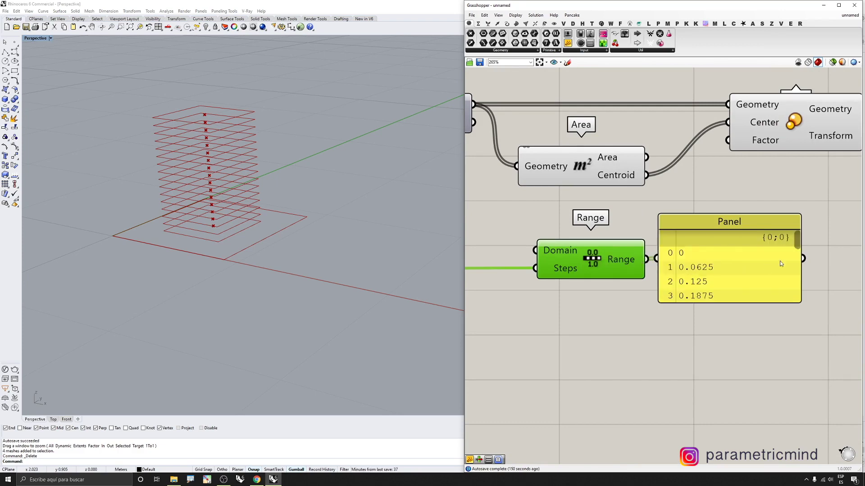
drag(799, 247, 770, 325)
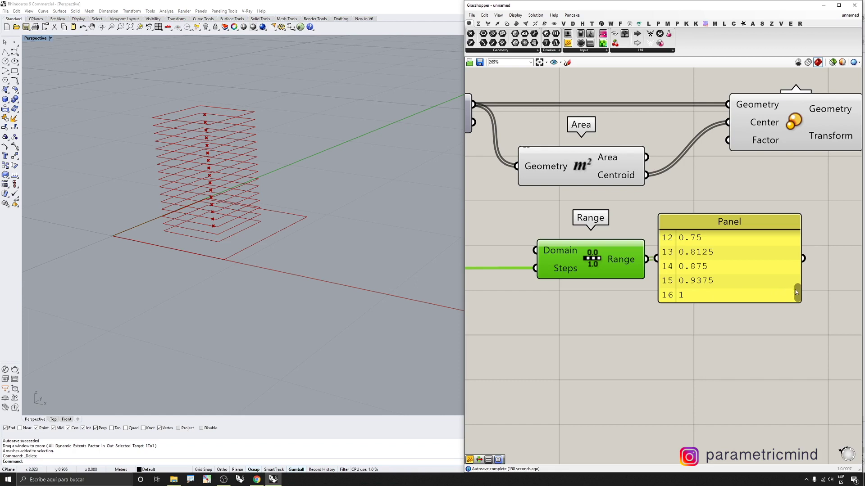
drag(796, 292, 797, 217)
click(701, 257)
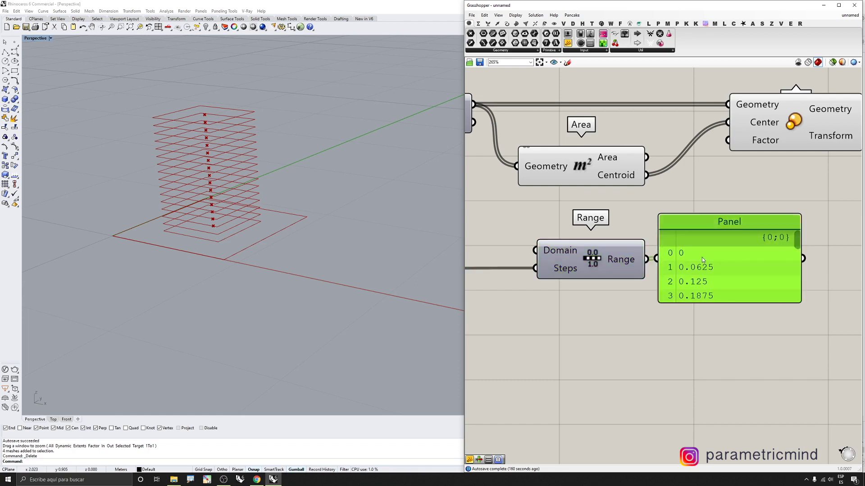
key(Delete)
Apply an expression to the Steps input of the Range component
click(571, 272)
right_click(571, 272)
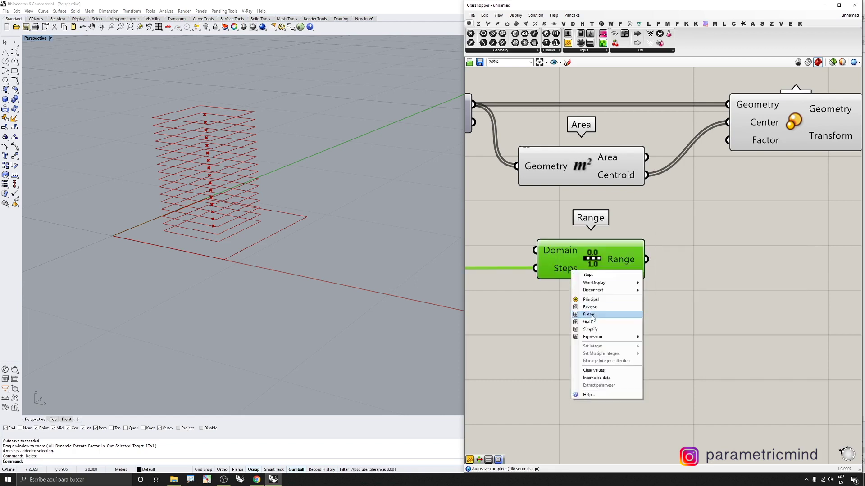
mouse_move(599, 336)
click(663, 346)
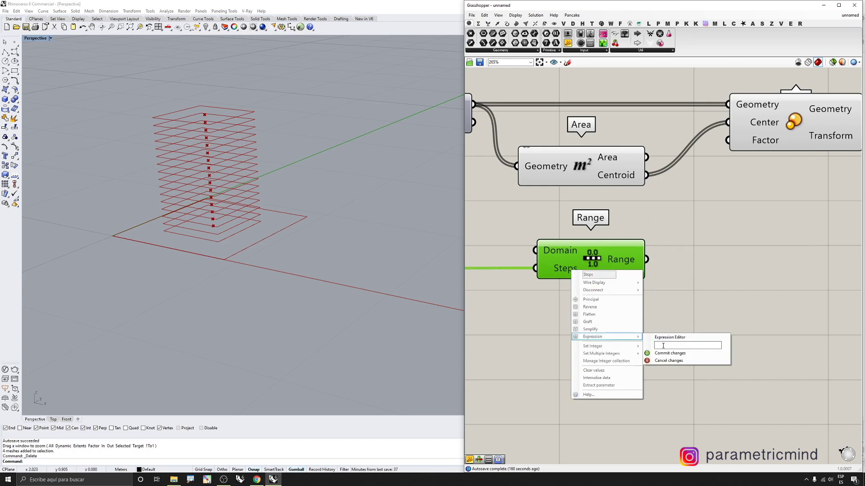
key(Return)
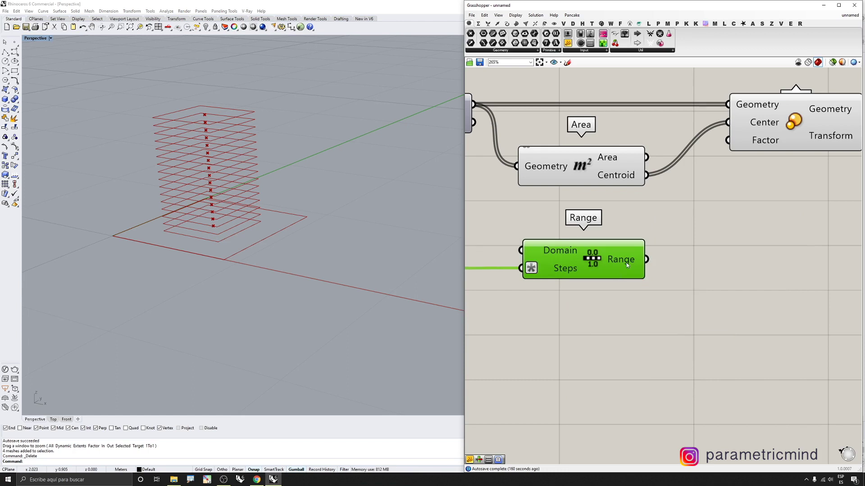
Add a Remap Numbers component beside Range and connect the Range output to its Value input
mouse_move(626, 263)
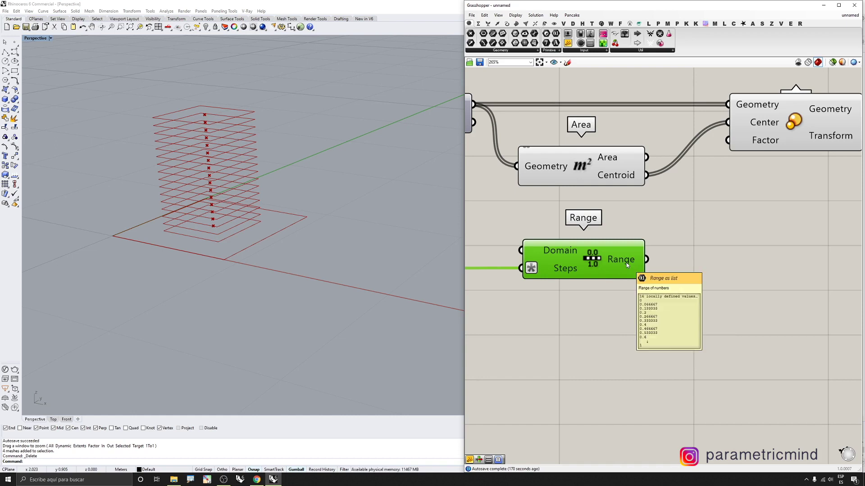
scroll(572, 267, down, 2)
double_click(695, 294)
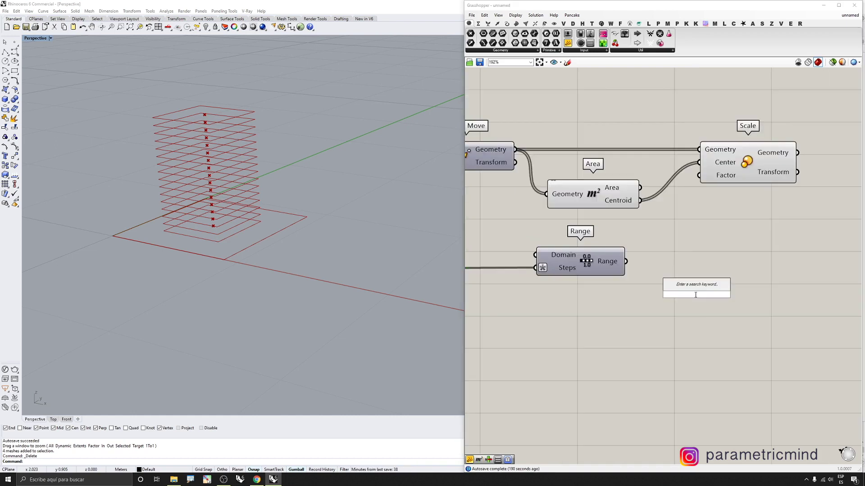
text(rema)
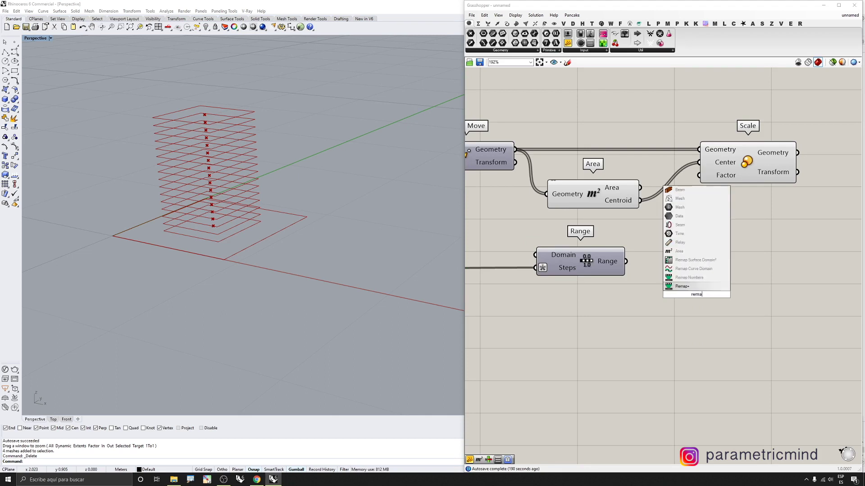
click(685, 277)
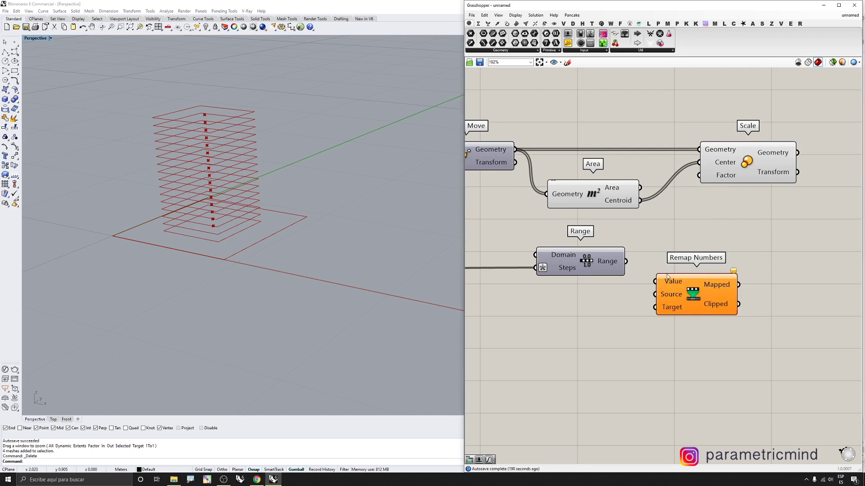
drag(655, 282, 626, 262)
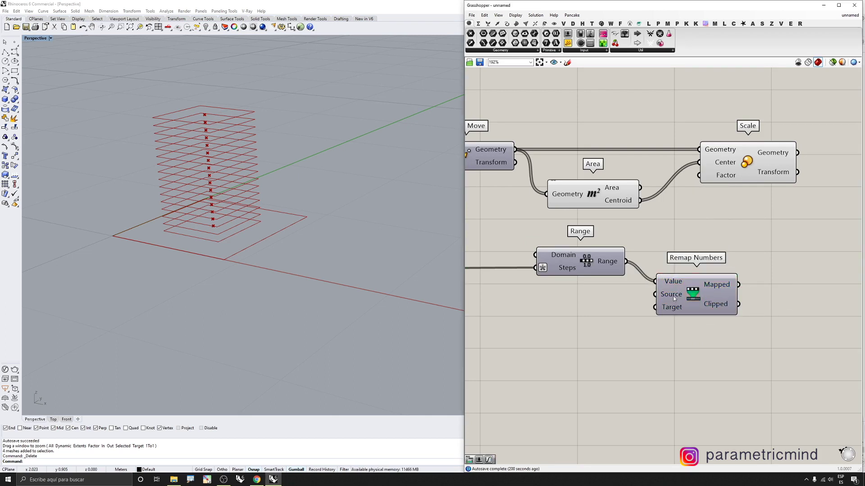
mouse_move(673, 295)
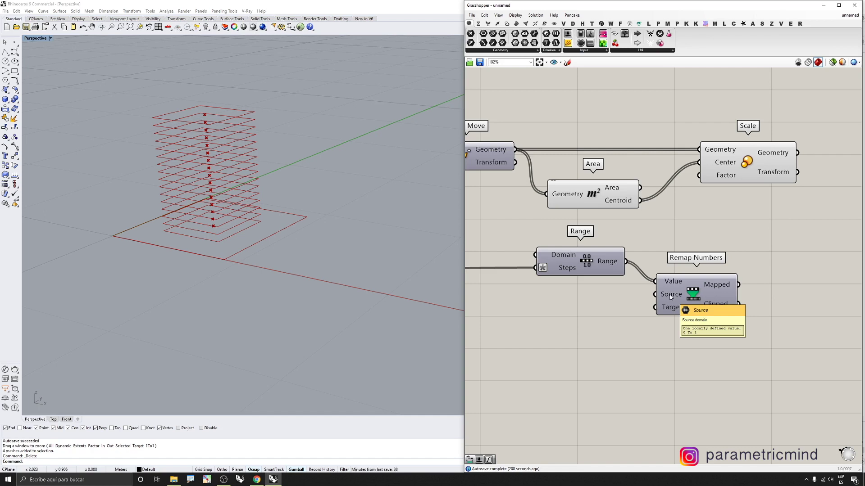
drag(670, 297, 674, 294)
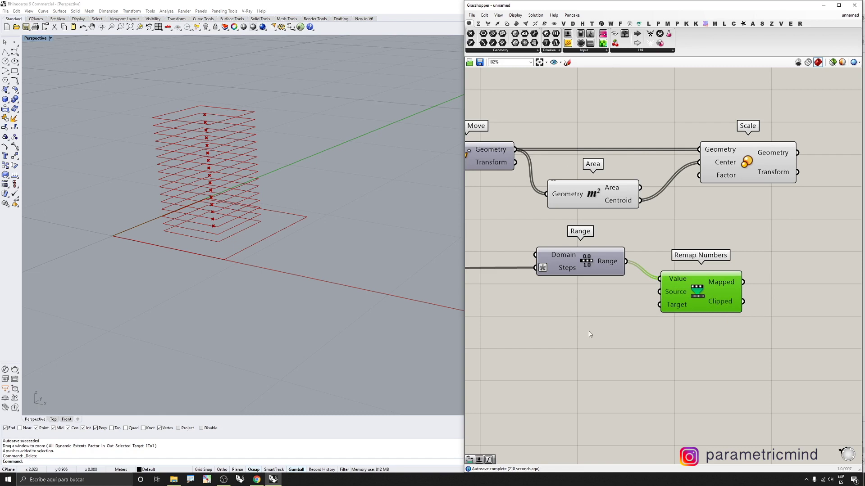
Add a Construct Domain component below Range and connect its Domain output to the Target input of Remap Numbers
click(478, 23)
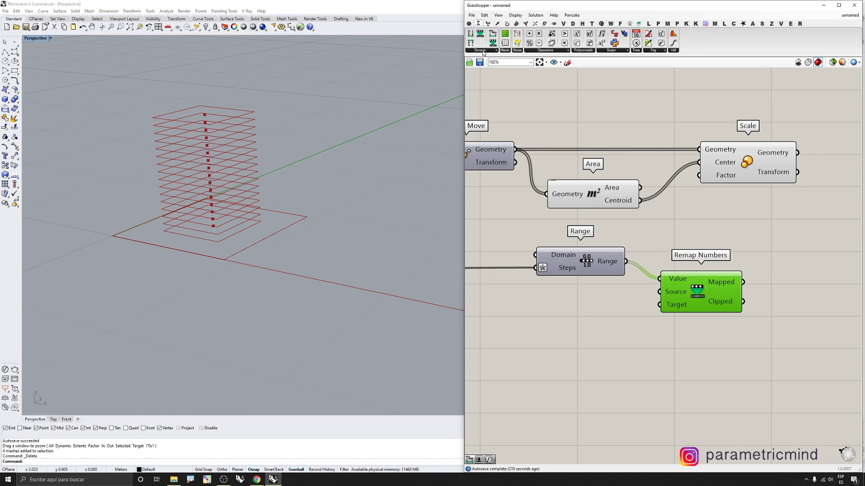
drag(475, 37, 604, 346)
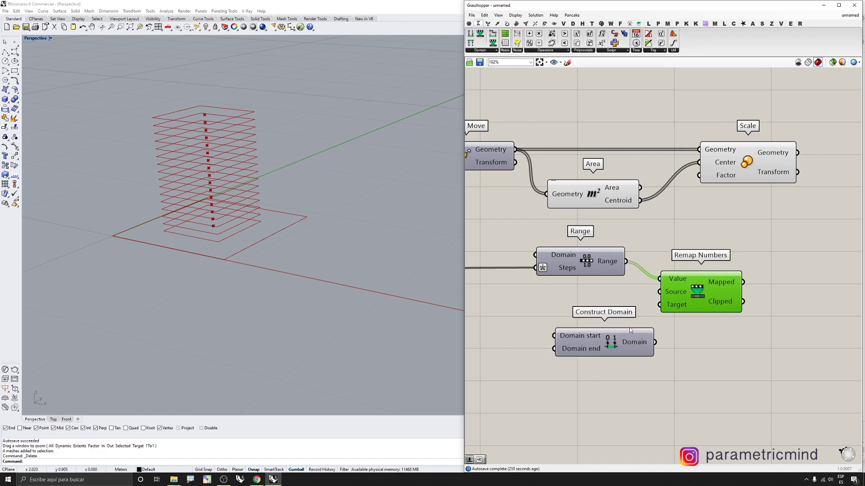
drag(659, 305, 657, 343)
Add a Number Slider with value 0.35 and connect it to the Domain start input of Construct Domain
right_drag(522, 372, 613, 352)
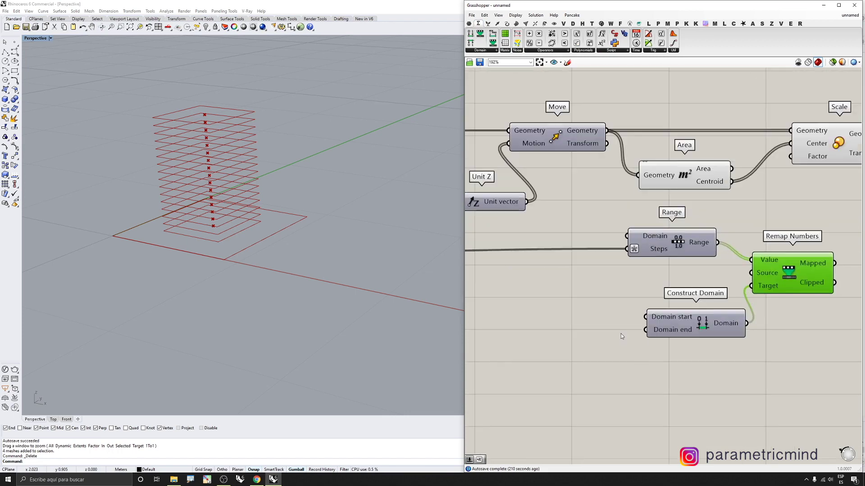
double_click(562, 314)
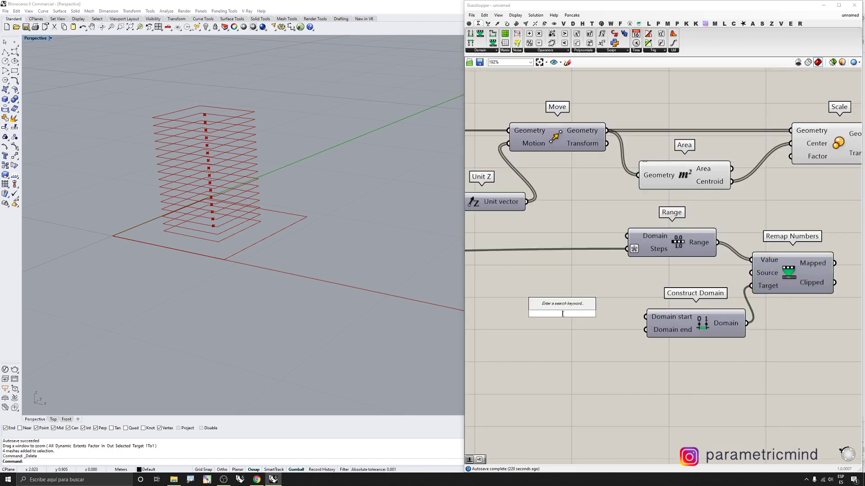
text(0.35)
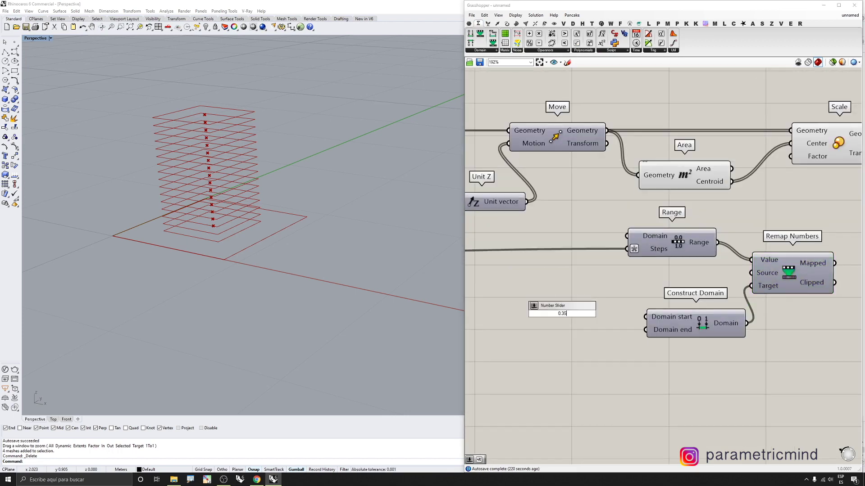
key(Return)
drag(646, 317, 630, 314)
click(610, 318)
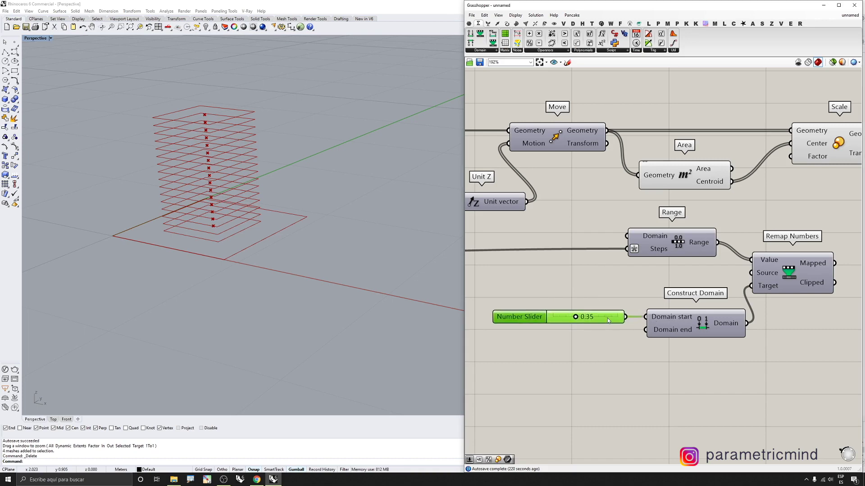
Add a second Number Slider, connect it to the Domain end input of Construct Domain and set it to 1.00
scroll(608, 318, down, 1)
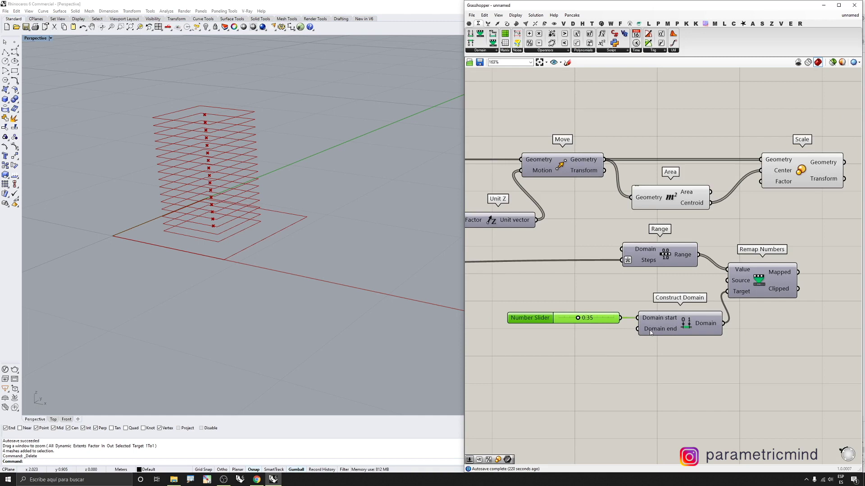
double_click(585, 334)
text(0.85)
key(Return)
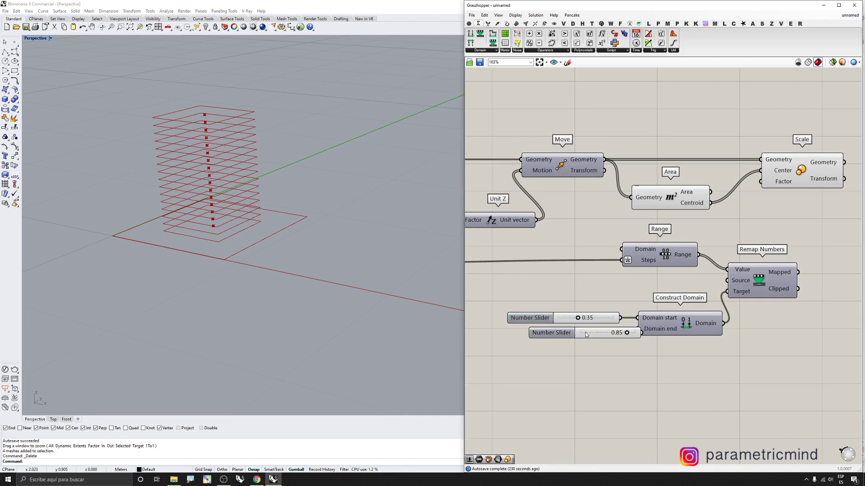
drag(583, 329, 618, 334)
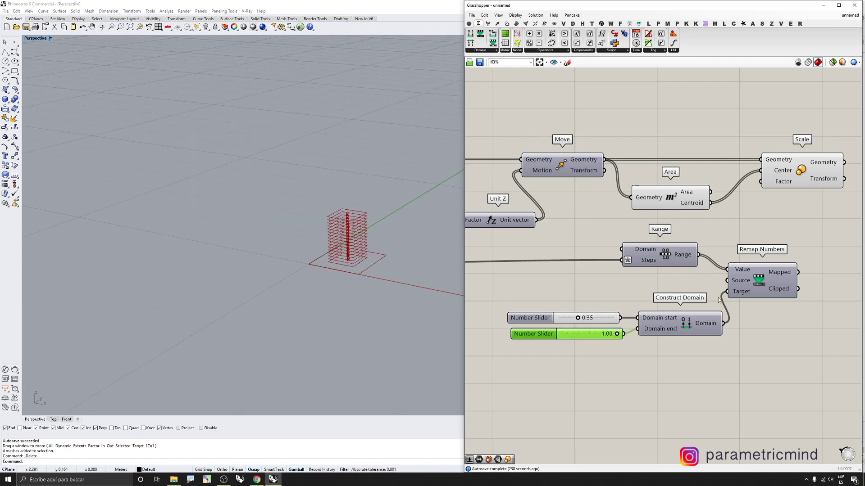
Connect the Mapped output of Remap Numbers to the Factor input of Scale and move Scale farther from Area
scroll(782, 277, up, 4)
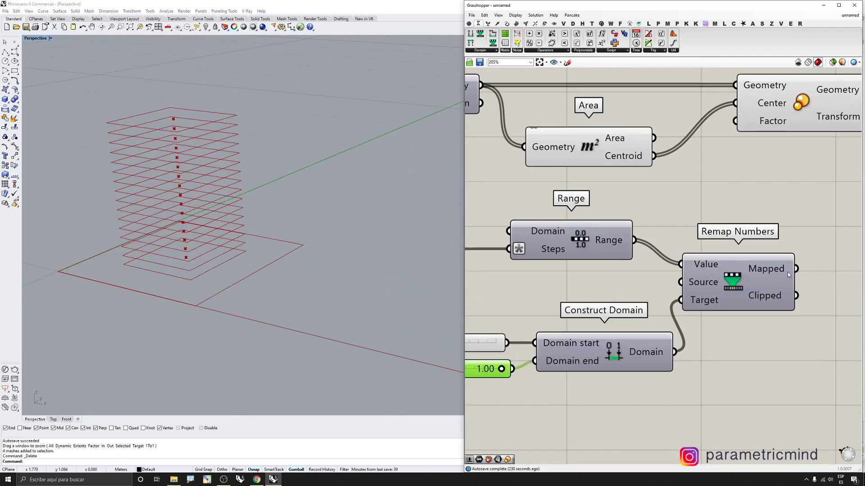
drag(795, 269, 751, 131)
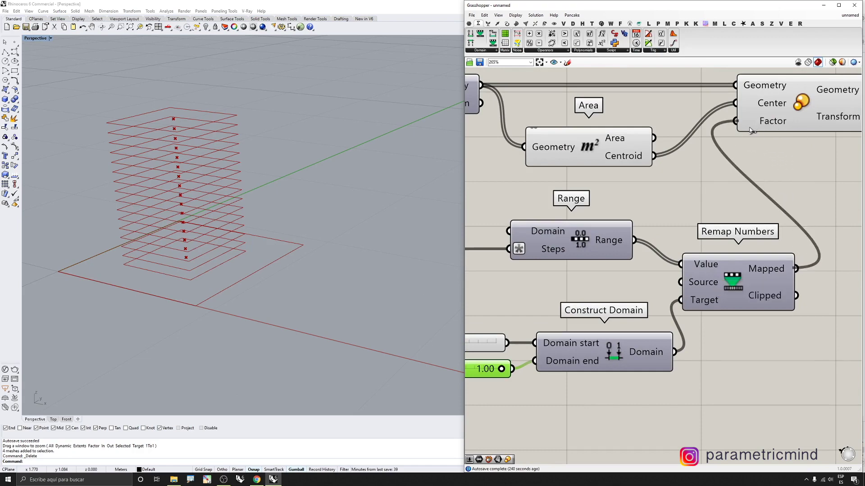
scroll(590, 273, down, 5)
scroll(693, 201, up, 3)
drag(704, 186, 809, 186)
Turn off the viewport preview of the components upstream of Scale, including Rectangle, Move and Area
drag(626, 143, 563, 225)
middle_click(564, 228)
scroll(595, 209, down, 6)
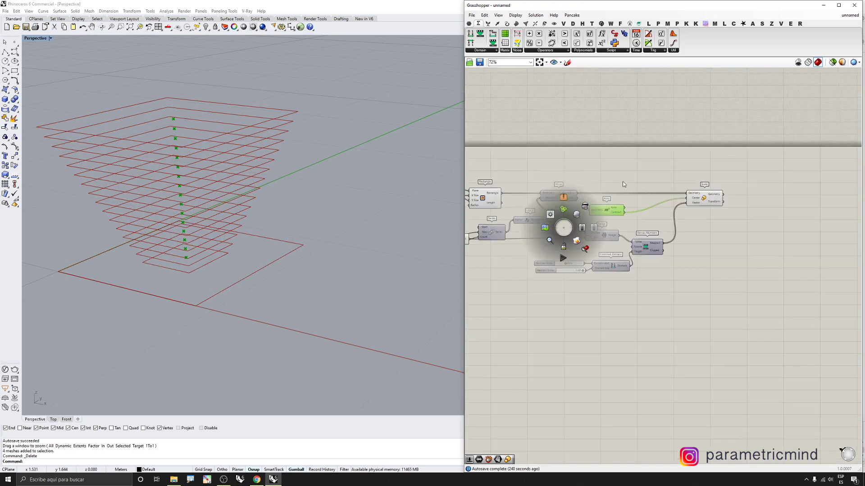
drag(647, 150, 470, 254)
key(space)
click(522, 235)
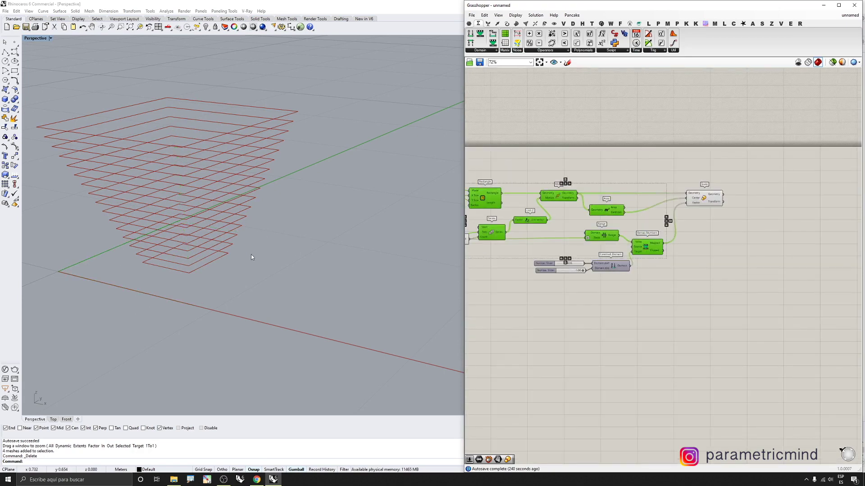
Add a Rotate component after Scale and connect Scale's Geometry output to its Geometry input
right_drag(250, 254, 250, 256)
right_drag(228, 147, 217, 151)
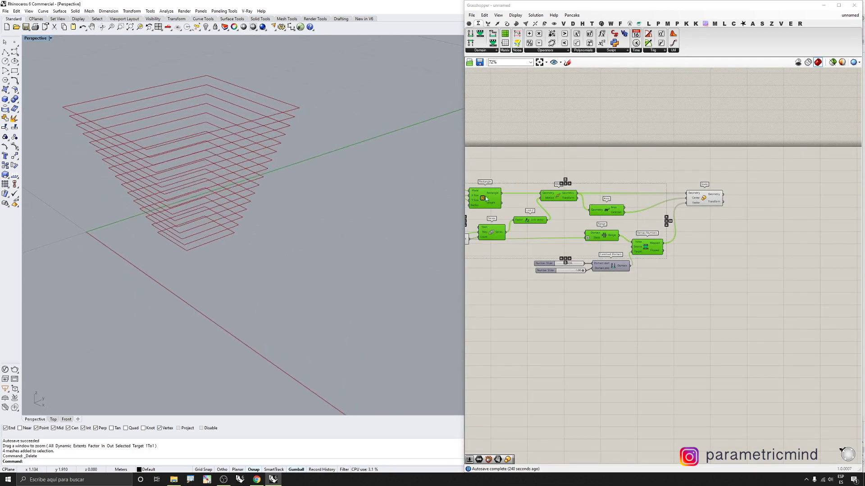
scroll(736, 202, up, 3)
scroll(251, 177, up, 2)
right_drag(251, 177, 271, 157)
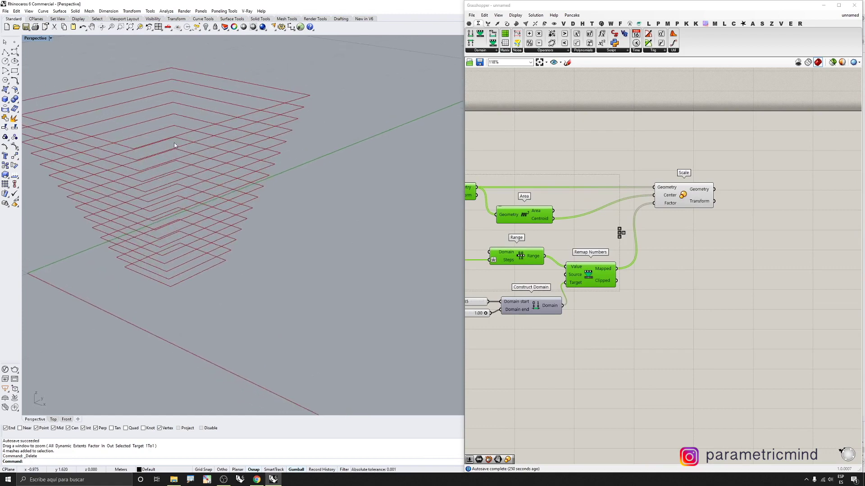
scroll(628, 224, up, 3)
click(750, 229)
double_click(750, 226)
text(rotate)
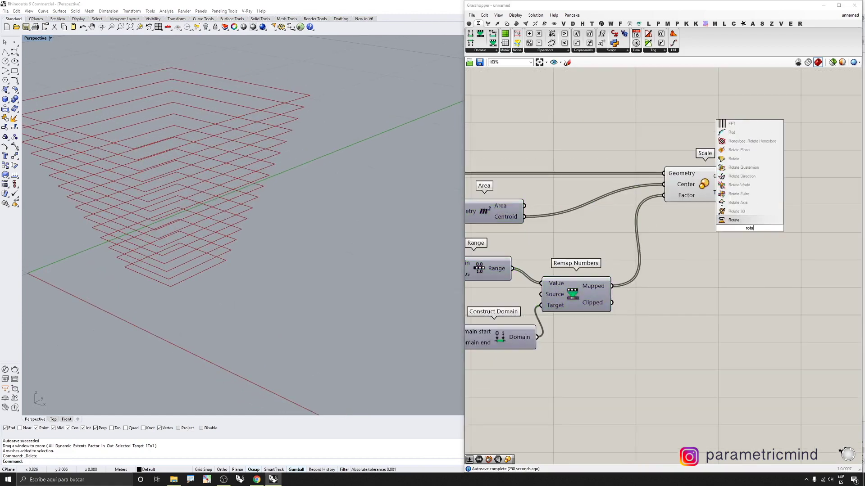
key(Return)
drag(708, 217, 747, 176)
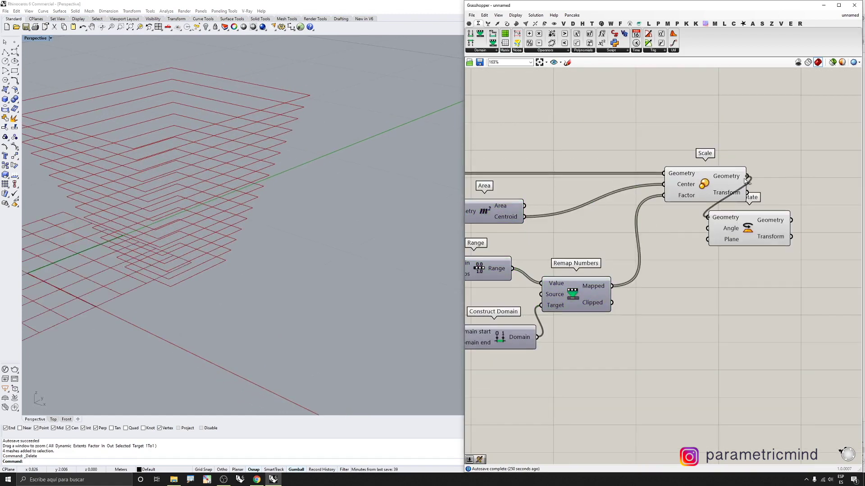
Place Rotate beyond Scale and connect the Centroid output of Area to its Plane input
click(751, 231)
scroll(784, 246, down, 2)
scroll(756, 254, down, 1)
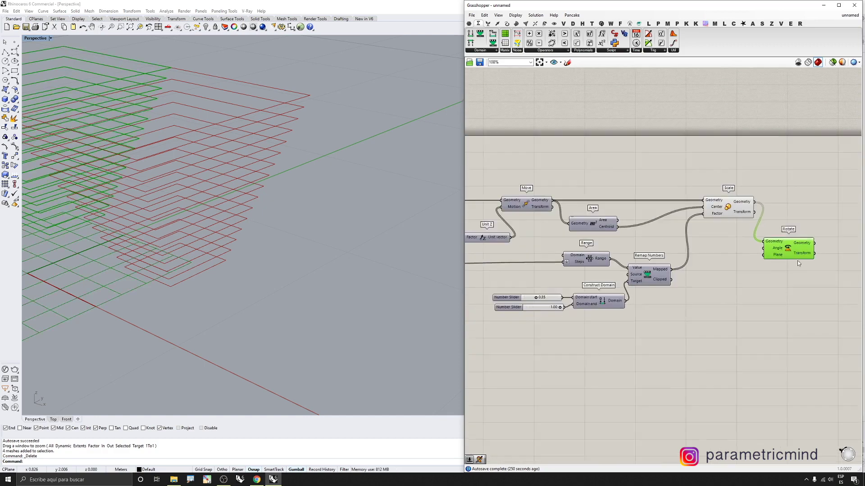
drag(762, 255, 590, 222)
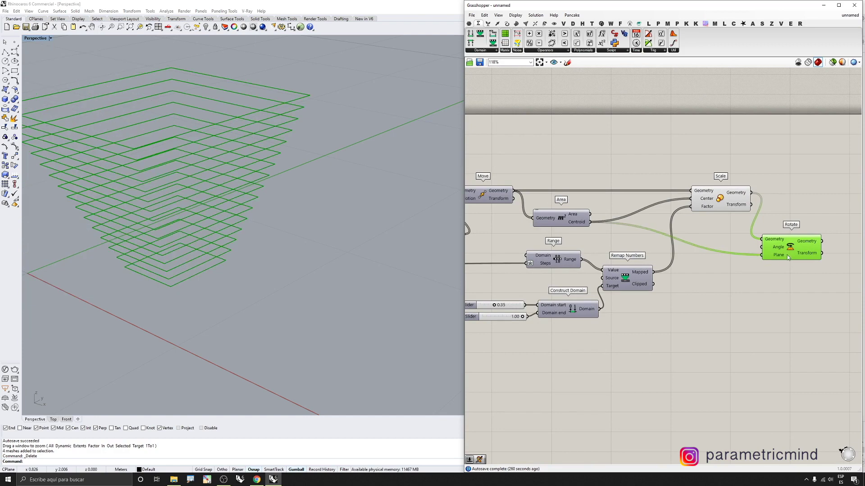
Duplicate Remap Numbers beside the original and feed the original's Mapped output into the copy's Value input
mouse_move(775, 250)
mouse_move(569, 262)
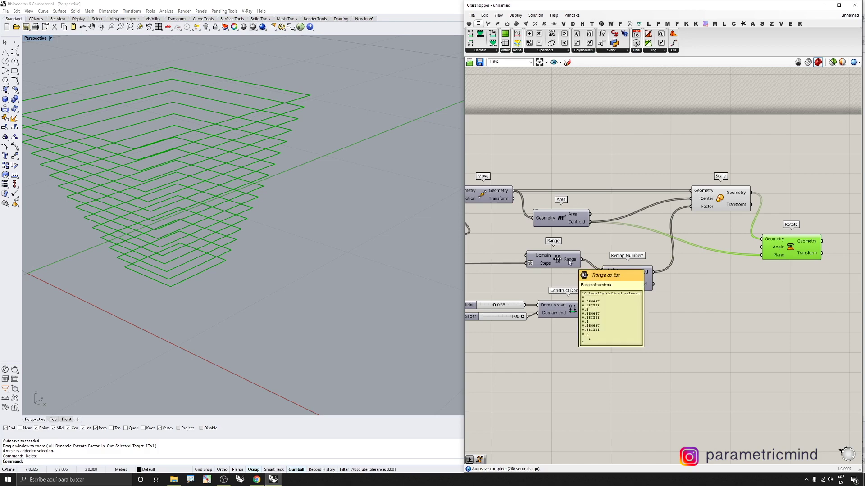
click(637, 272)
mouse_move(636, 272)
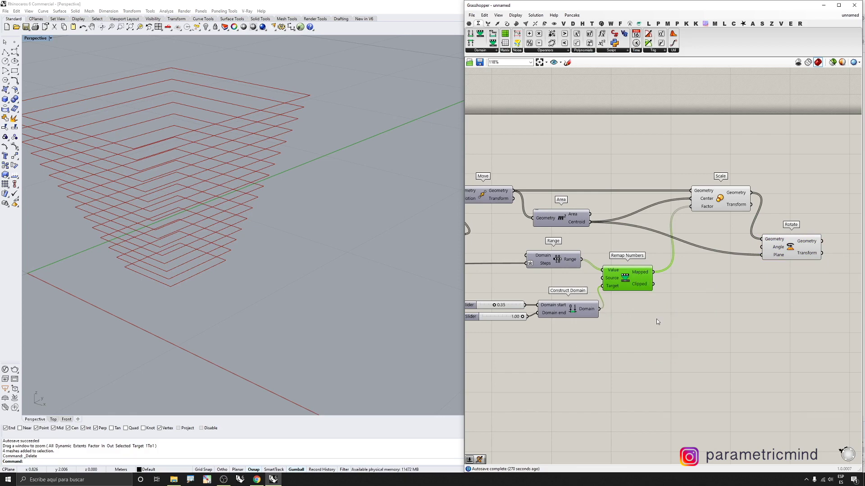
mouse_move(646, 291)
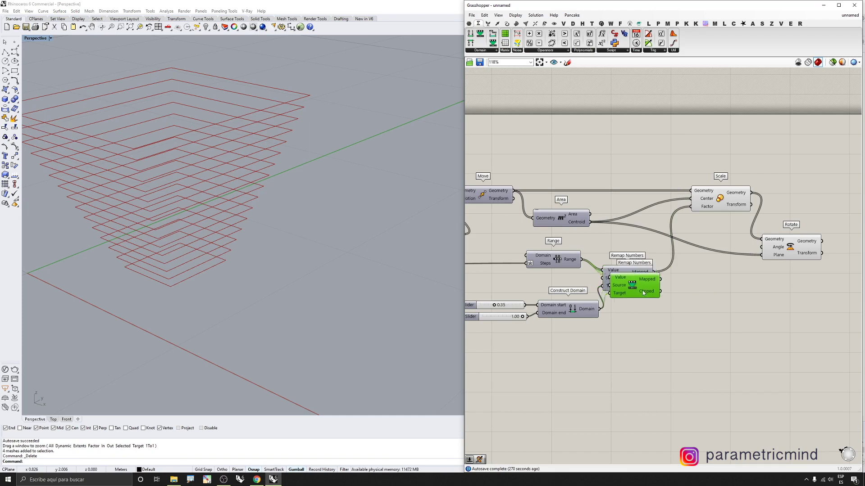
alt+drag(645, 288, 653, 272)
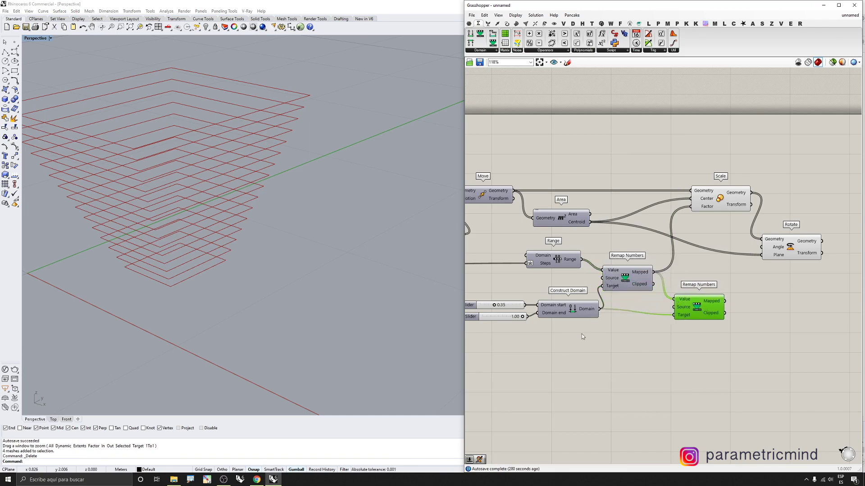
Duplicate Construct Domain with its two sliders and connect the copy's Domain to the Target of the second Remap Numbers
drag(578, 342, 561, 358)
drag(674, 315, 628, 357)
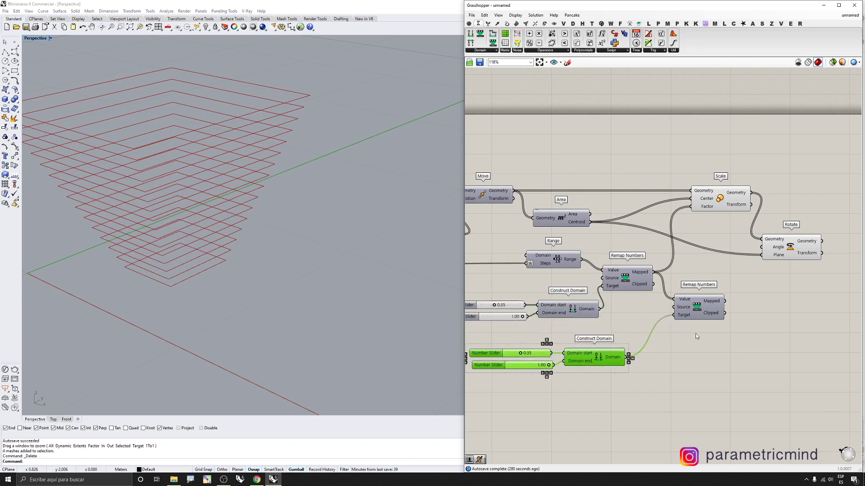
click(644, 369)
Set the Angle input of the Rotate component to Degrees
scroll(777, 248, up, 2)
right_click(778, 248)
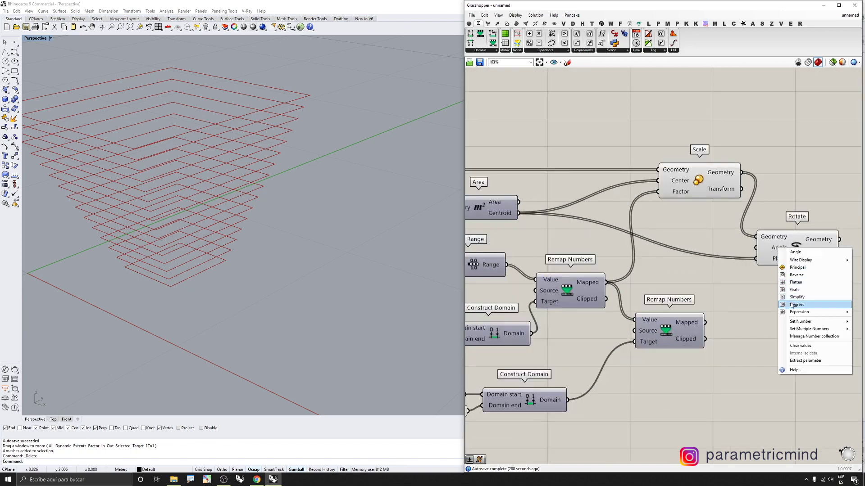
click(791, 304)
Delete the two sliders feeding the second Construct Domain and add a Number Slider with value 180 beside it
scroll(738, 288, down, 3)
scroll(559, 362, up, 3)
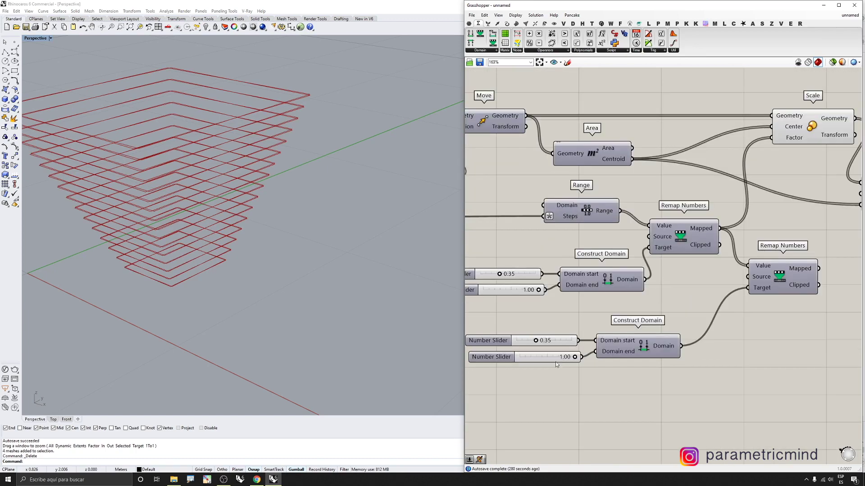
click(555, 361)
drag(550, 324, 513, 358)
key(Delete)
double_click(537, 356)
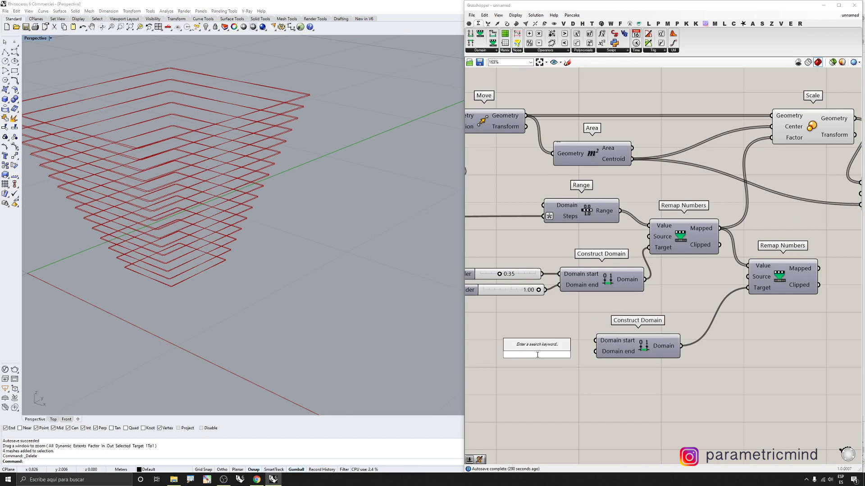
text(180)
key(Return)
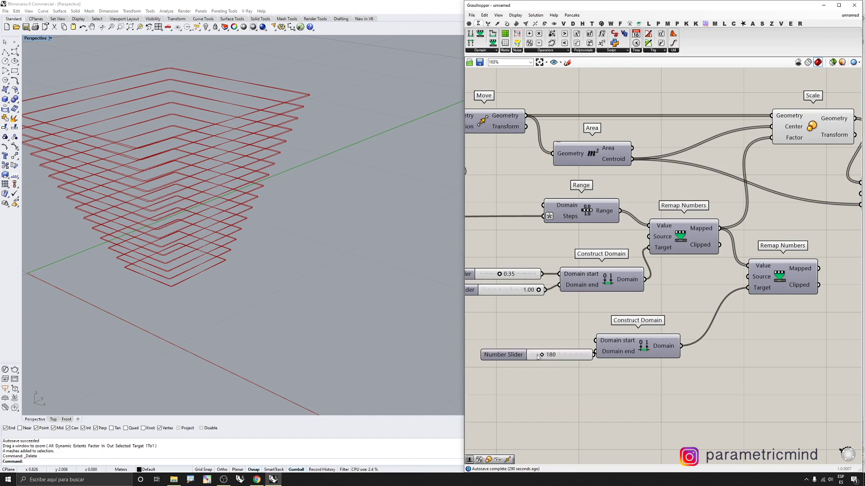
Move the slider feeding Domain end of the second Construct Domain slightly lower and set its value to 90
drag(560, 359, 541, 368)
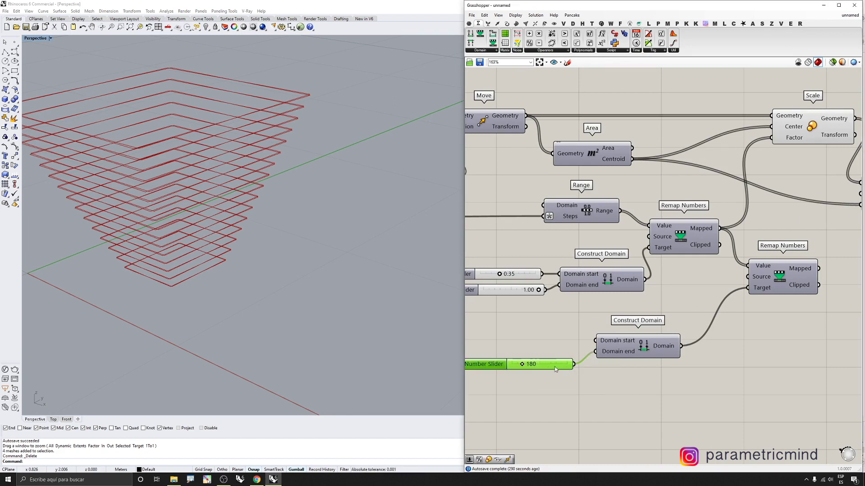
double_click(539, 364)
text(90)
key(Return)
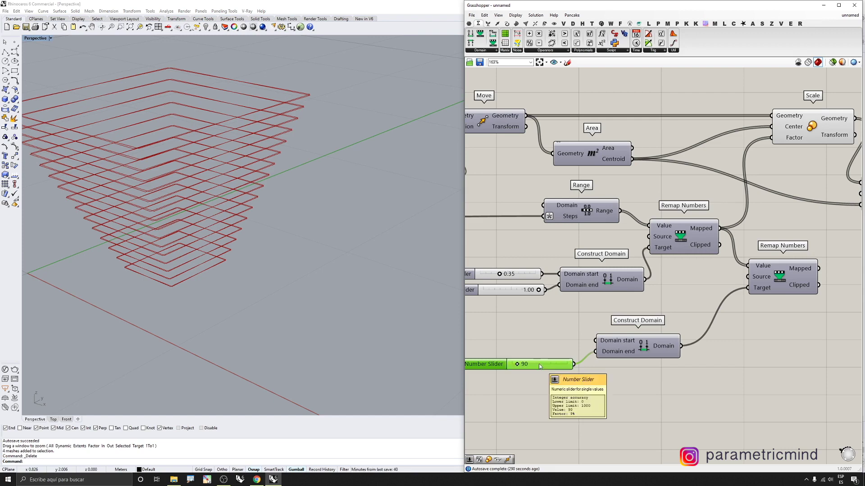
Add a Number Slider with value 0 above the 90 slider and connect it to Domain start of the second Construct Domain
double_click(519, 334)
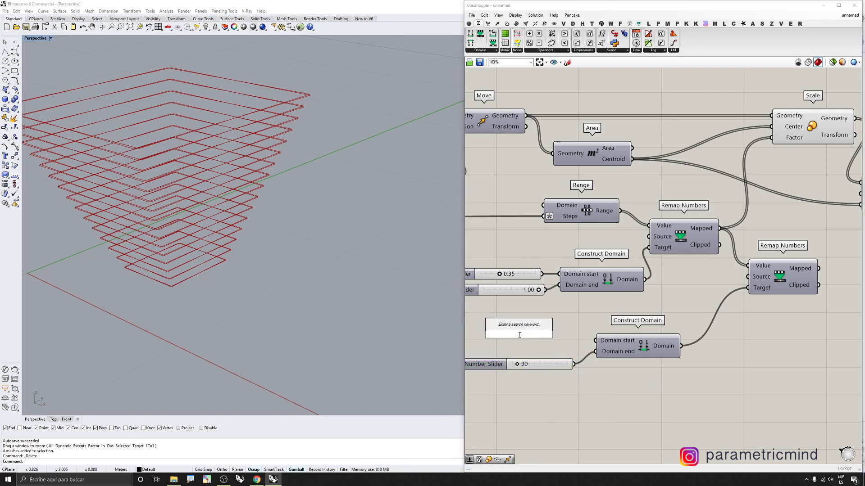
text(0)
key(Return)
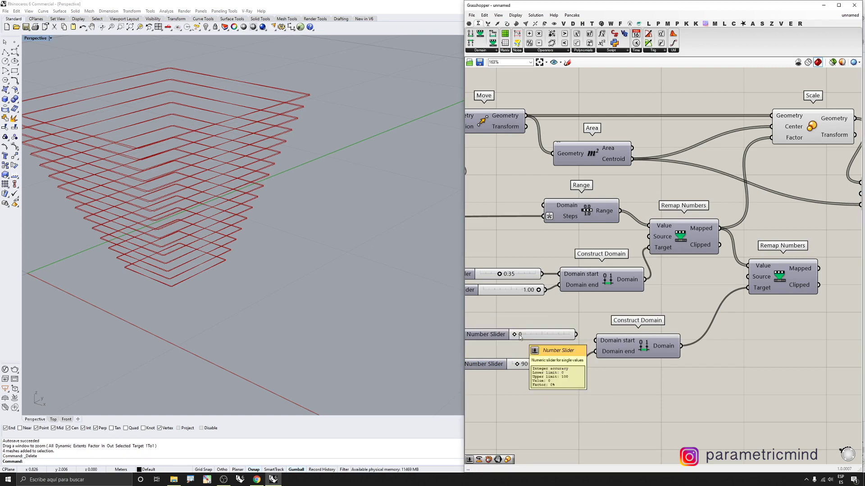
drag(596, 341, 582, 340)
Connect the second Remap Numbers' Mapped output to the Angle input of Rotate and hide the preview of the Scale component
scroll(584, 343, down, 3)
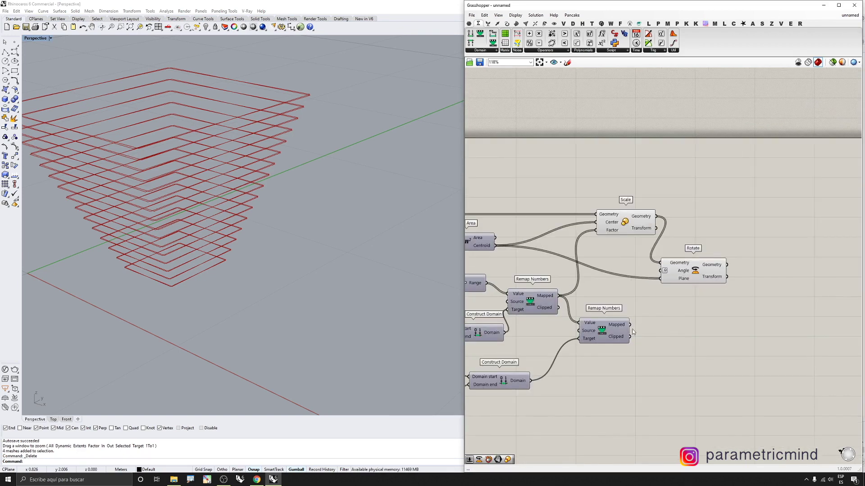
drag(631, 327, 661, 272)
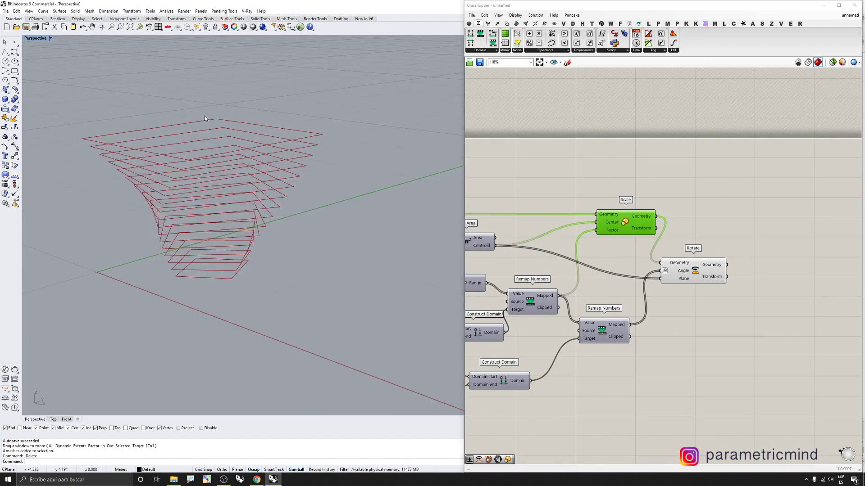
scroll(207, 120, up, 2)
right_drag(206, 120, 370, 180)
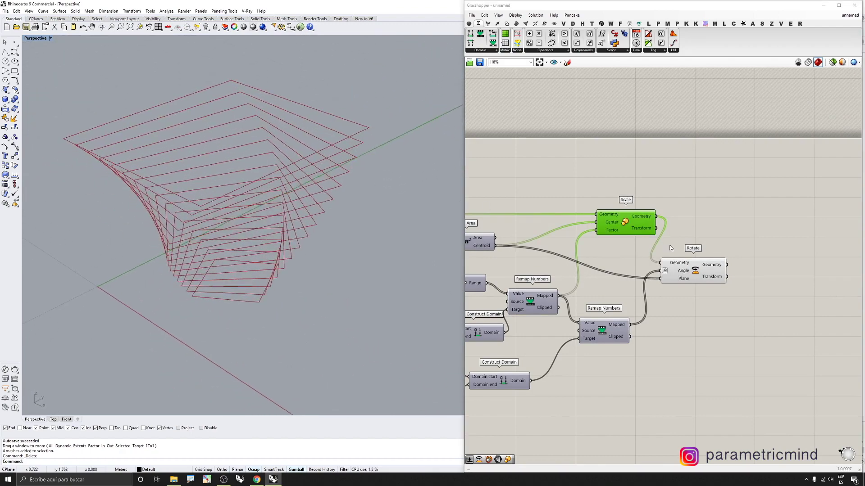
Group all the components of the square-stacking definition, from the base Rectangle through to Rotate
scroll(719, 267, down, 2)
scroll(721, 266, up, 2)
scroll(721, 267, down, 5)
drag(749, 197, 588, 266)
middle_click(685, 239)
click(686, 212)
scroll(630, 246, down, 3)
scroll(763, 214, up, 5)
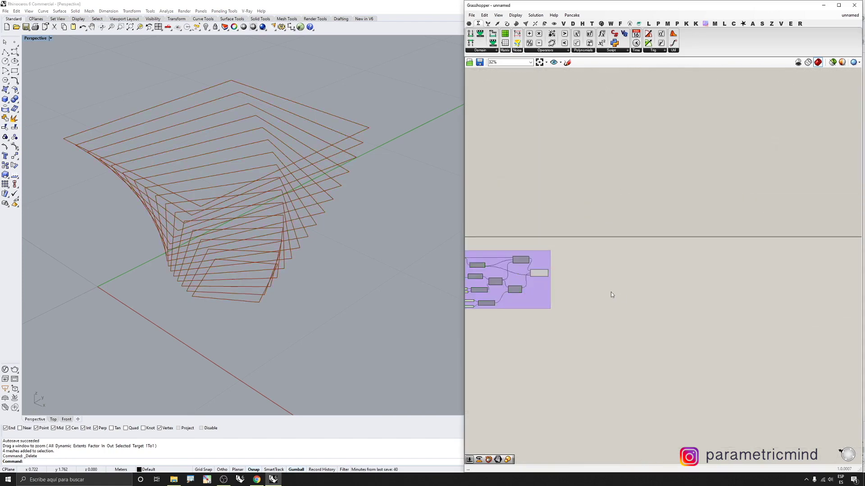
scroll(792, 216, down, 1)
scroll(580, 275, up, 5)
scroll(692, 245, down, 2)
scroll(704, 278, down, 1)
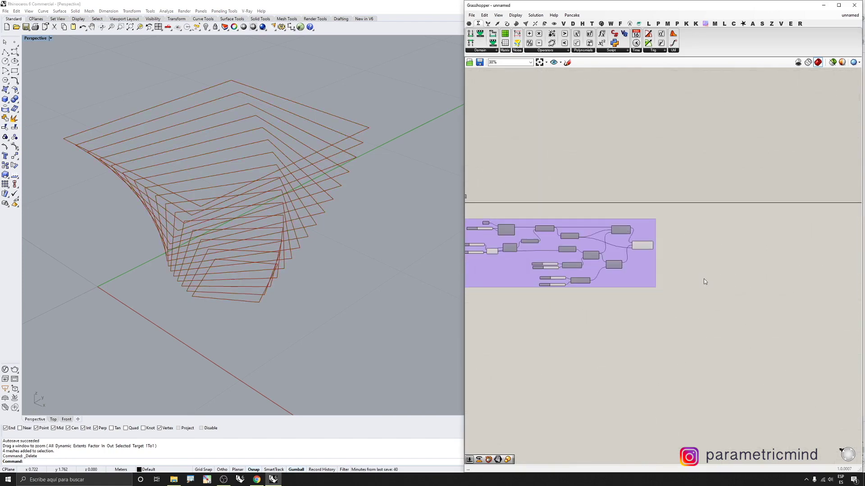
scroll(668, 318, down, 1)
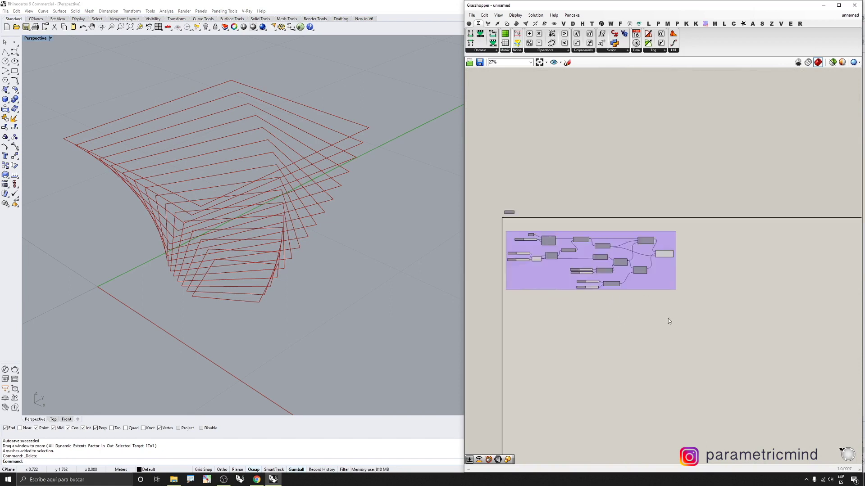
scroll(615, 321, up, 2)
scroll(529, 216, up, 3)
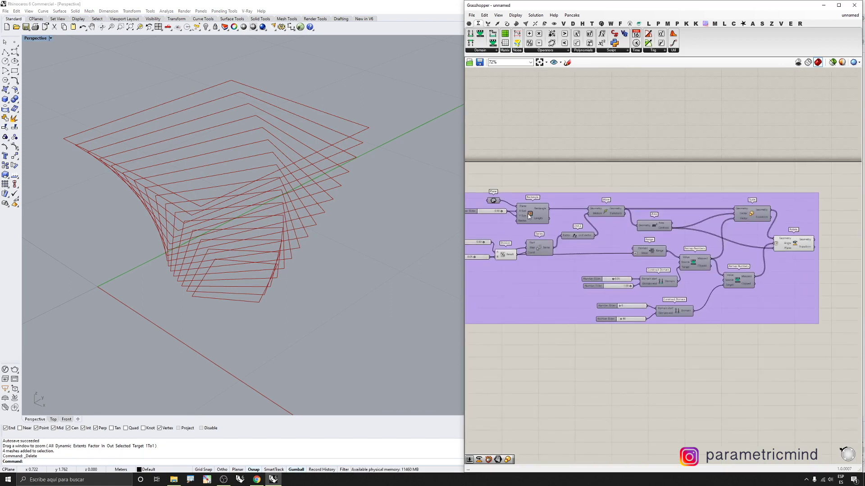
click(531, 216)
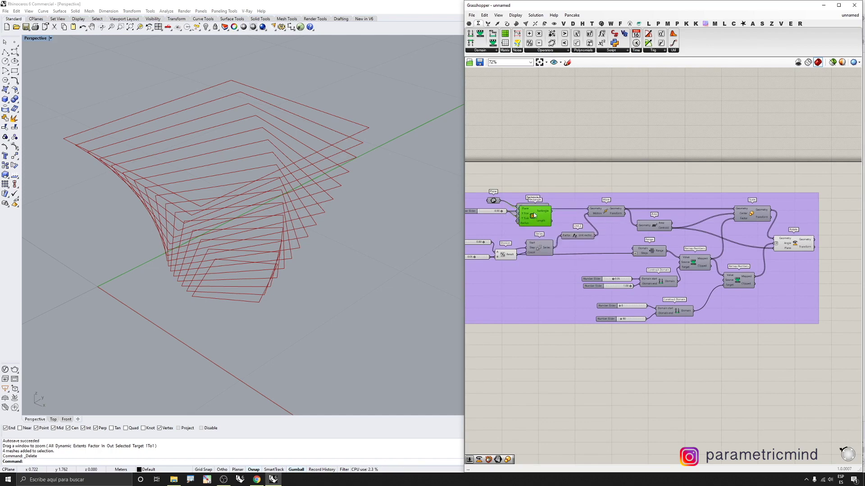
scroll(538, 218, down, 4)
alt+drag(529, 215, 631, 301)
scroll(620, 280, up, 3)
scroll(633, 301, up, 3)
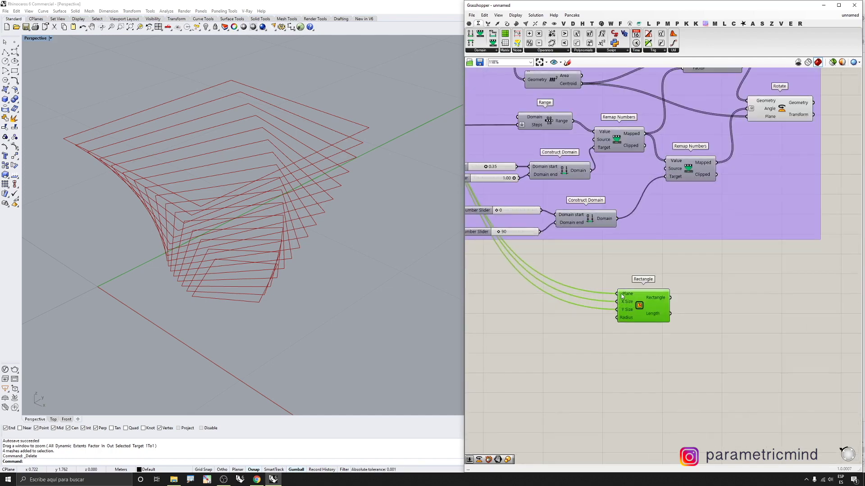
key(Delete)
Add a new, unconnected Rectangle component in the empty canvas below the group
double_click(670, 301)
text(recta)
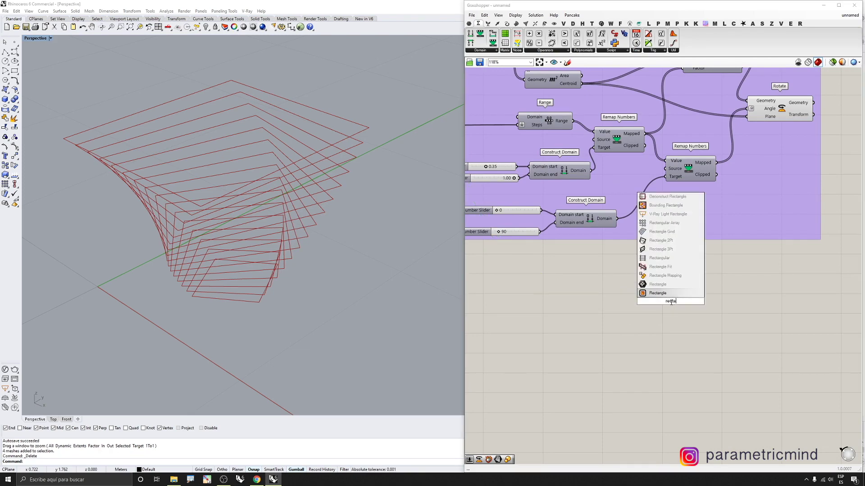
click(667, 296)
click(668, 300)
scroll(668, 300, down, 4)
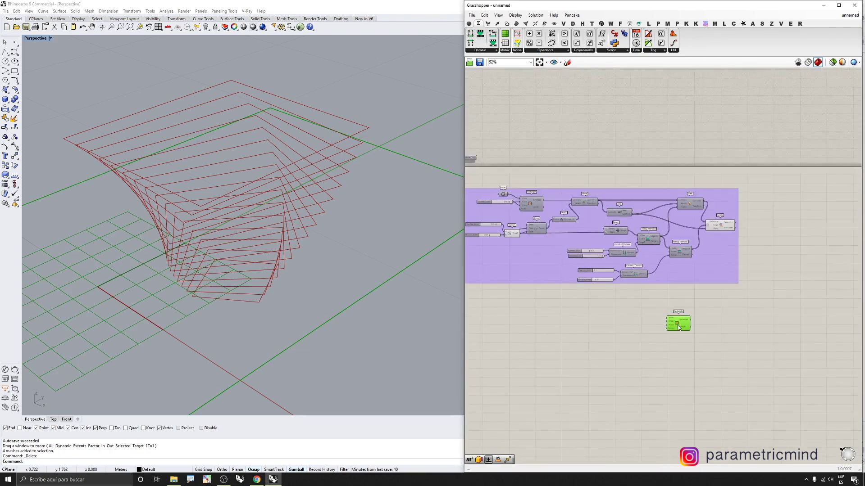
scroll(314, 228, down, 3)
scroll(748, 338, up, 2)
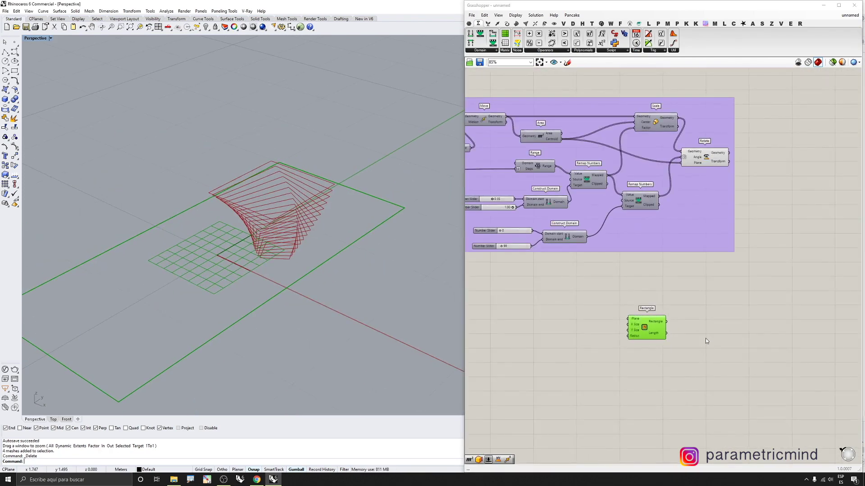
Add an Area component beside the new Rectangle and feed the Rectangle output into its Geometry input
right_click(705, 338)
click(686, 329)
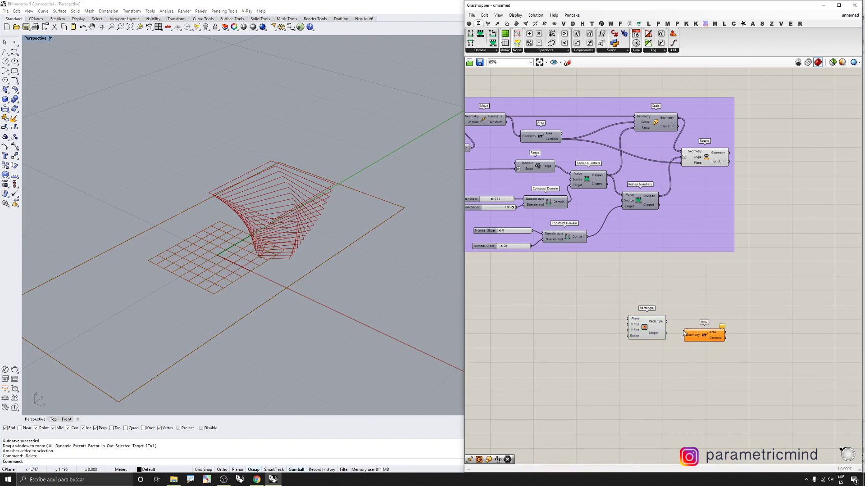
drag(671, 320, 685, 335)
scroll(685, 335, up, 1)
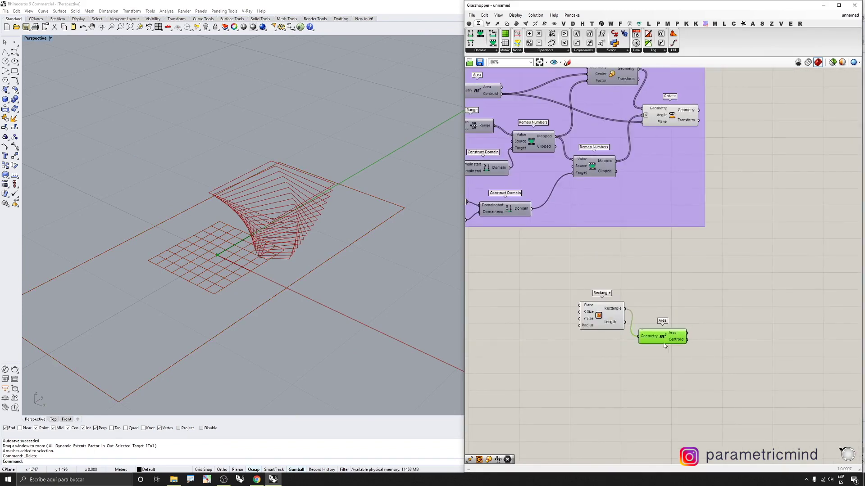
Add an Extrude Point component, connecting the Area's Centroid to Point and the new Rectangle output to Base
double_click(724, 322)
text(extr)
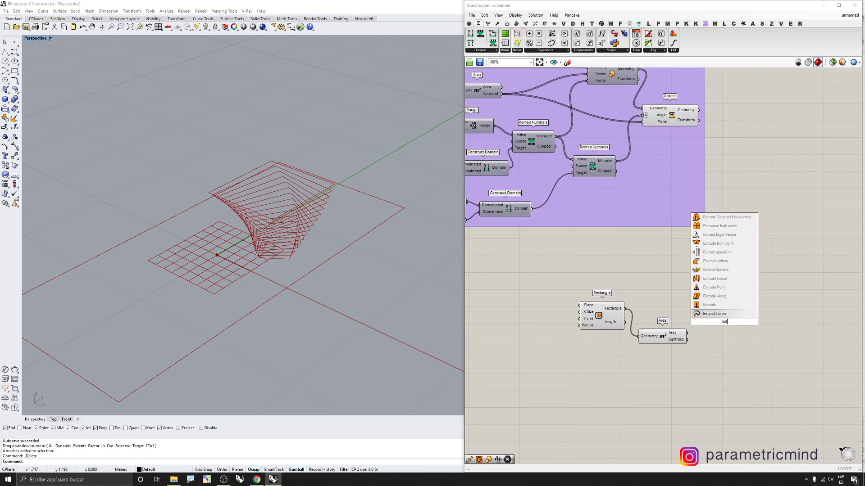
click(714, 305)
scroll(710, 310, up, 2)
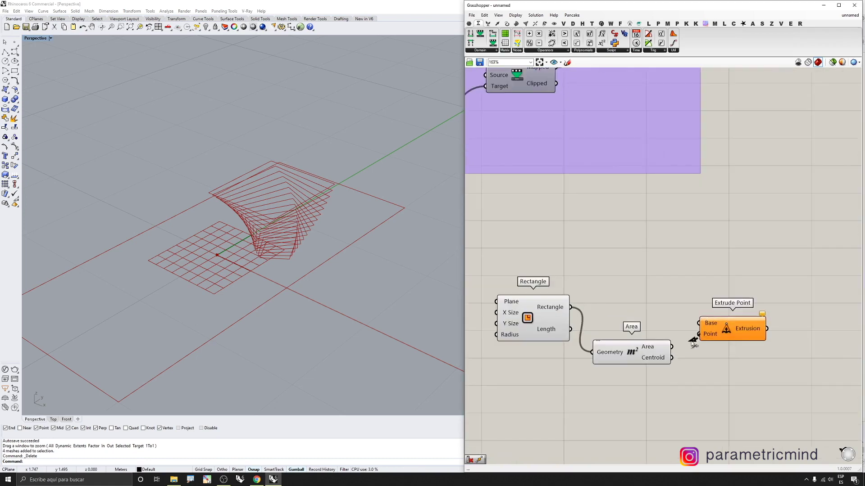
drag(697, 334, 670, 358)
drag(698, 323, 570, 308)
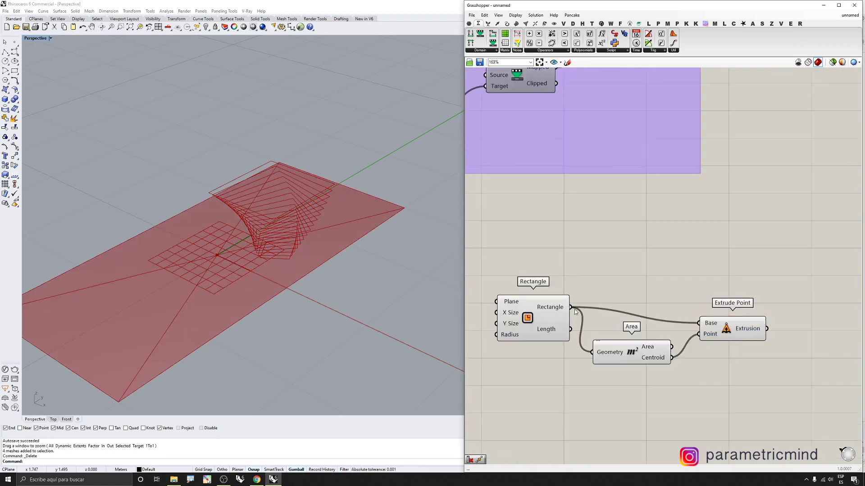
Hide the previews of the new Rectangle and Area components
scroll(629, 273, down, 2)
drag(643, 260, 559, 341)
middle_click(583, 337)
click(599, 322)
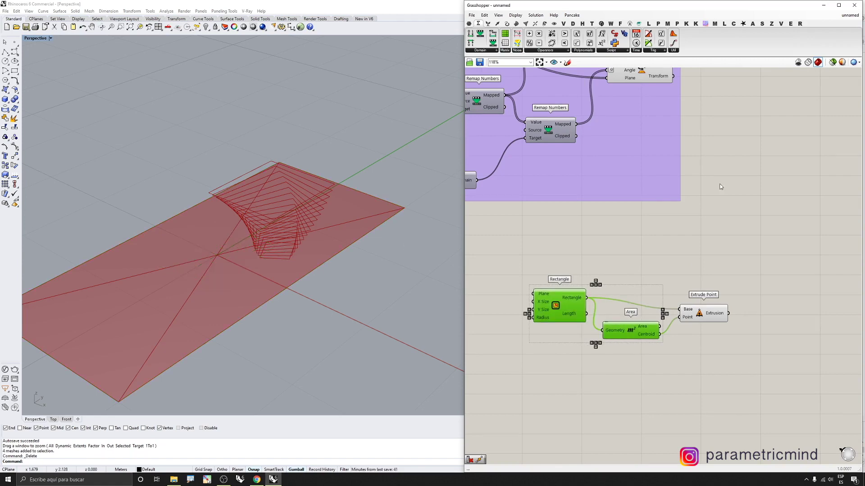
Align Extrude Point with the Rectangle output and add a Simple Mesh component whose Brep input takes the Extrusion output
scroll(718, 188, down, 2)
mouse_move(263, 273)
right_down()
mouse_move(264, 257)
mouse_move(206, 276)
mouse_move(274, 253)
mouse_move(268, 273)
right_up()
scroll(692, 271, up, 3)
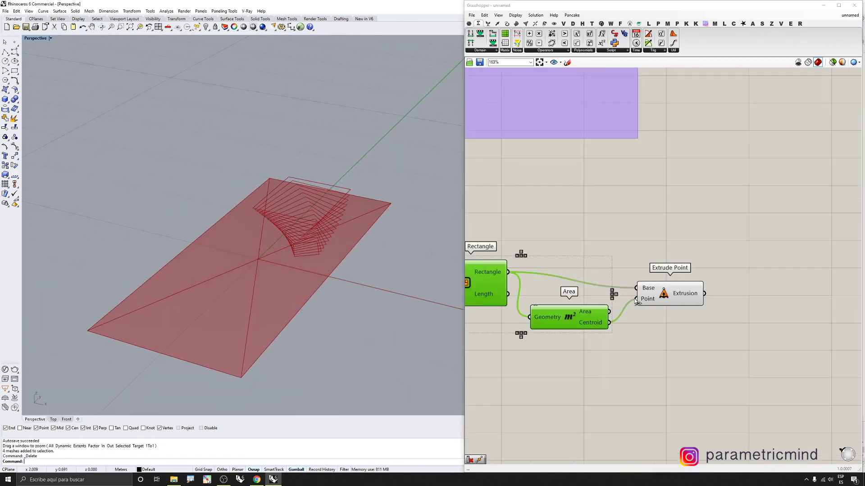
click(666, 280)
click(743, 291)
double_click(743, 291)
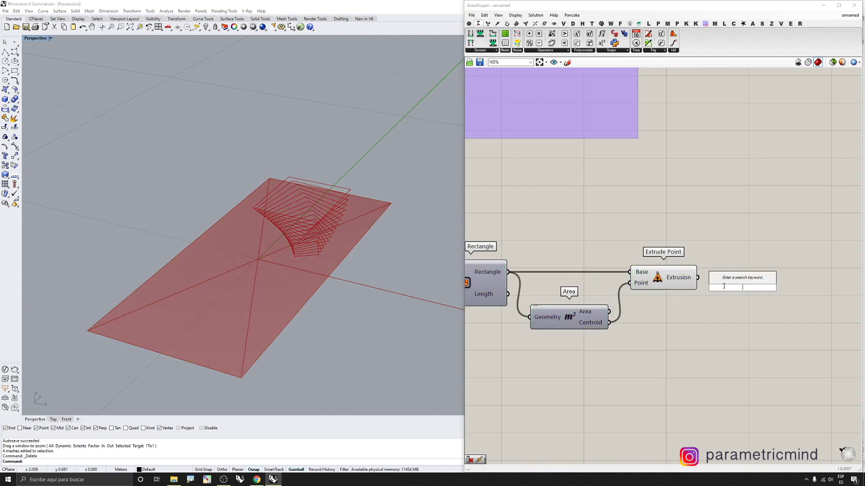
text(simple mesh)
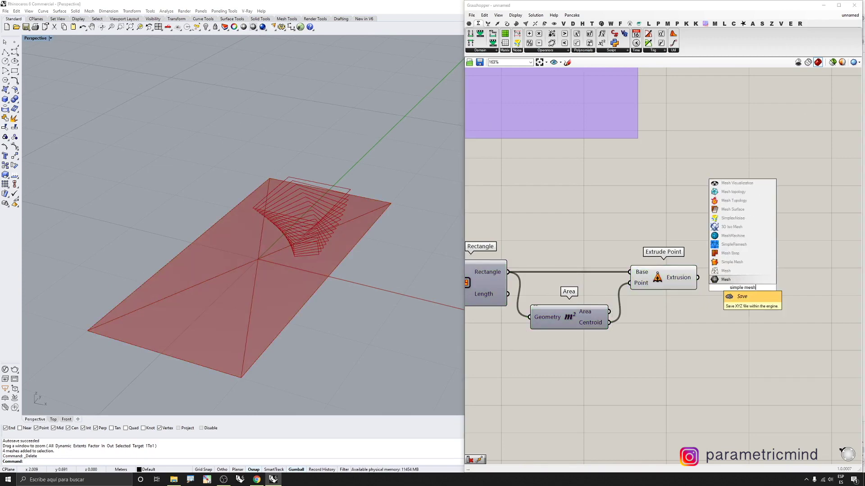
click(731, 262)
scroll(721, 284, up, 2)
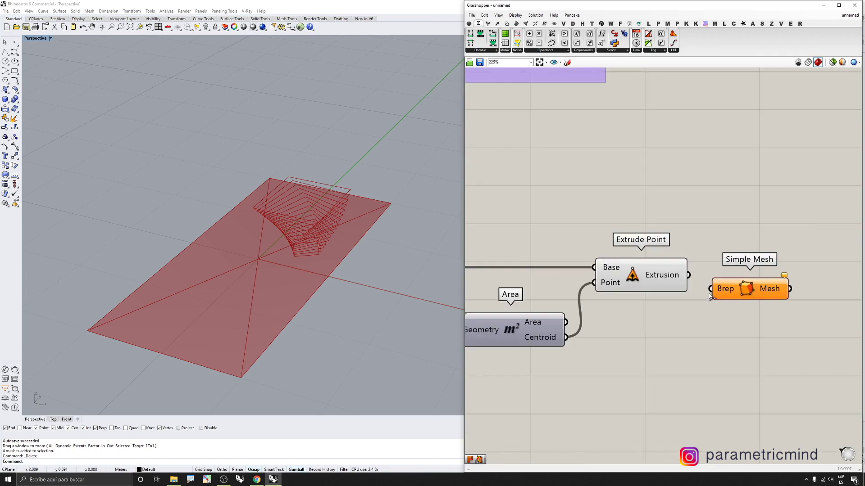
drag(687, 277, 686, 276)
Hide the preview of Extrude Point and select Simple Mesh to highlight its mesh
click(649, 275)
middle_click(649, 276)
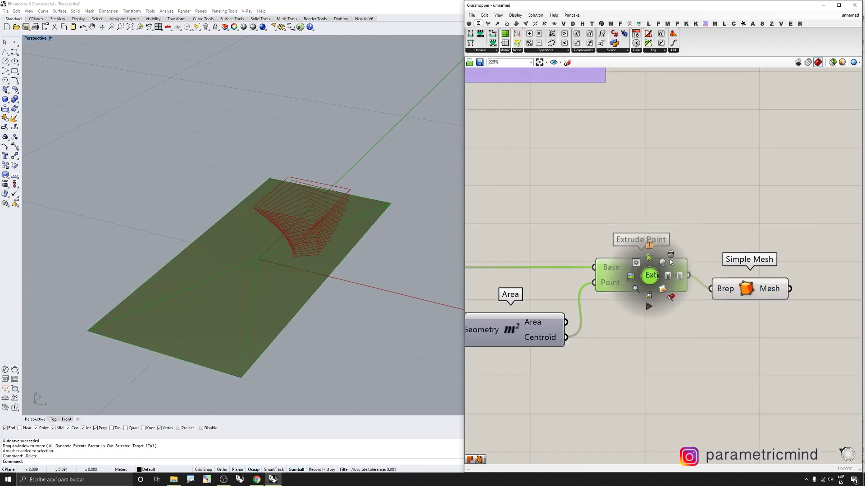
click(739, 281)
scroll(599, 299, down, 3)
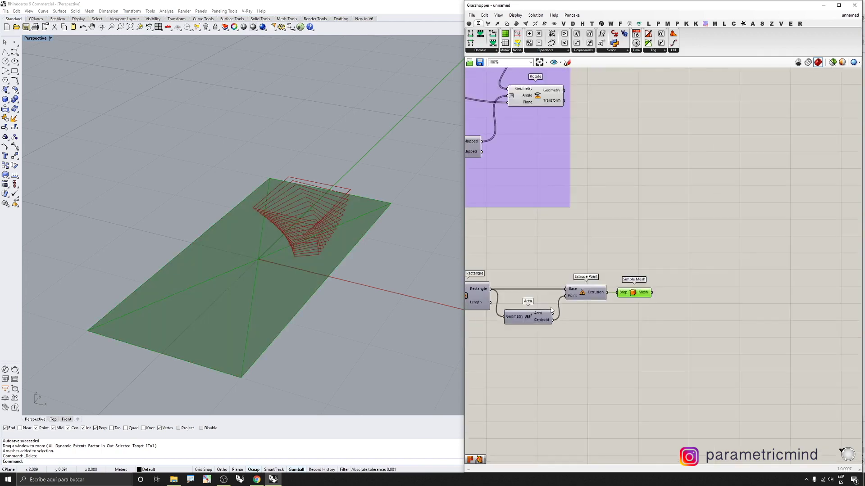
Examine the rotated stack of squares and the triangulated rectangle mesh from several angles in the Perspective viewport
scroll(326, 272, up, 2)
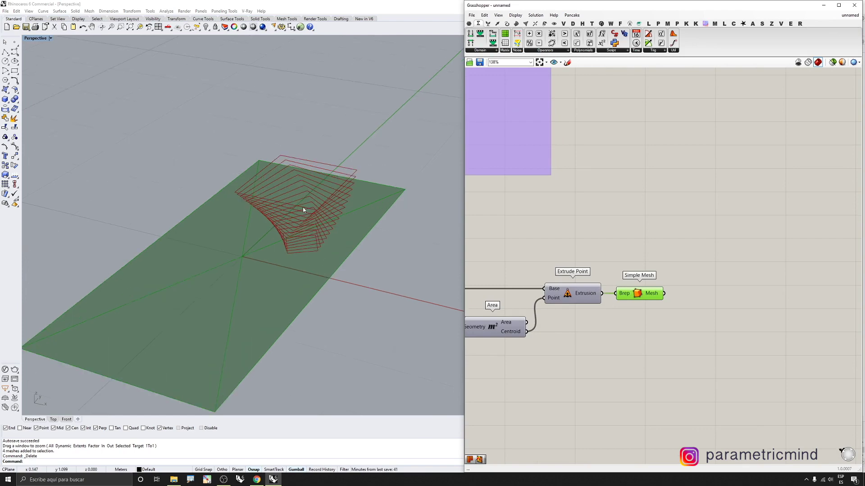
right_drag(303, 210, 328, 153)
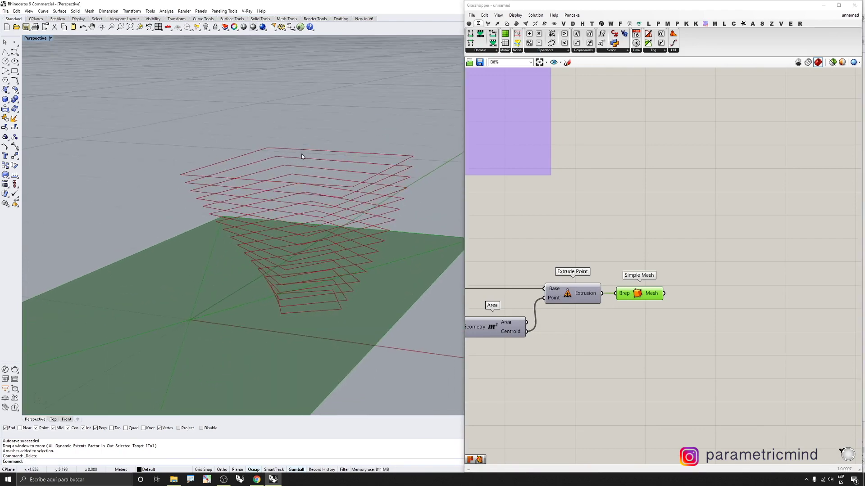
scroll(309, 221, down, 4)
right_drag(308, 218, 311, 201)
scroll(308, 241, up, 2)
right_drag(326, 157, 322, 171)
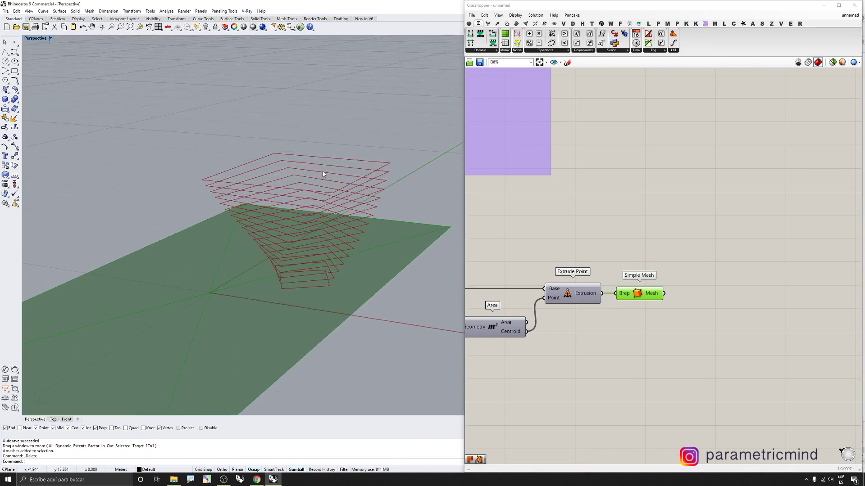
scroll(277, 158, up, 2)
scroll(561, 272, down, 4)
scroll(571, 152, up, 3)
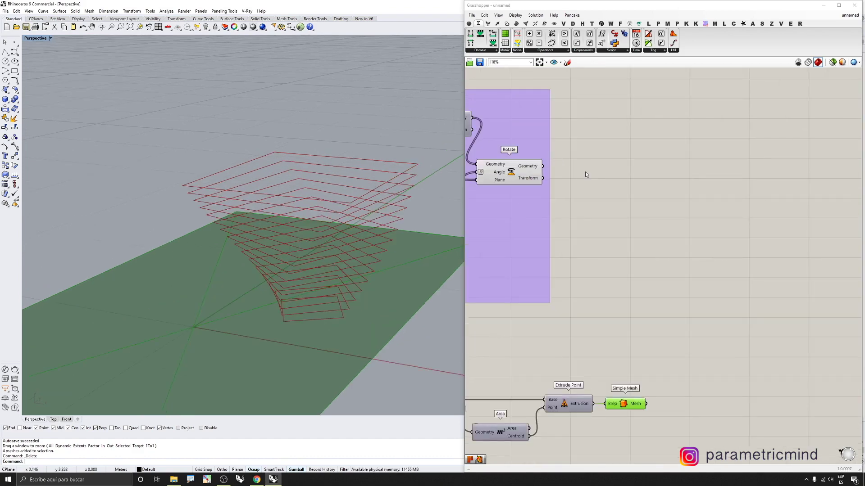
Add a Surface parameter next to Rotate and feed Rotate's Geometry output into it
click(587, 171)
double_click(588, 174)
text(srf)
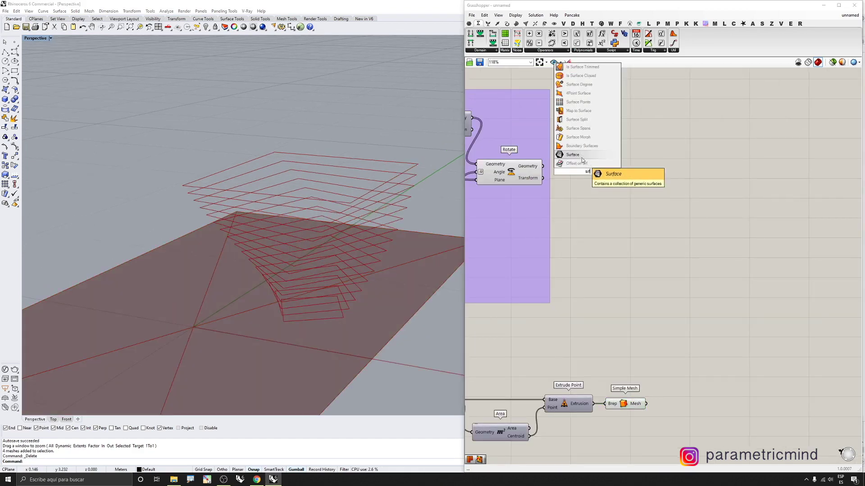
click(574, 155)
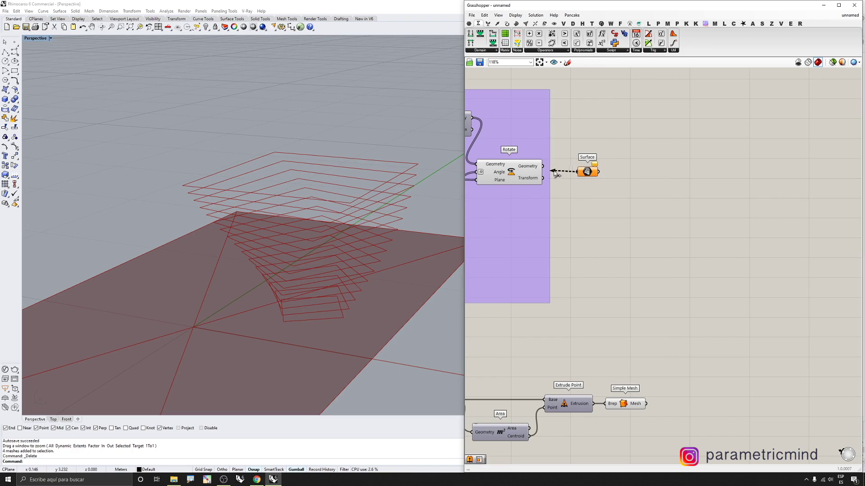
drag(555, 173, 589, 169)
Hide the preview of the Rotate component
click(529, 169)
middle_click(529, 170)
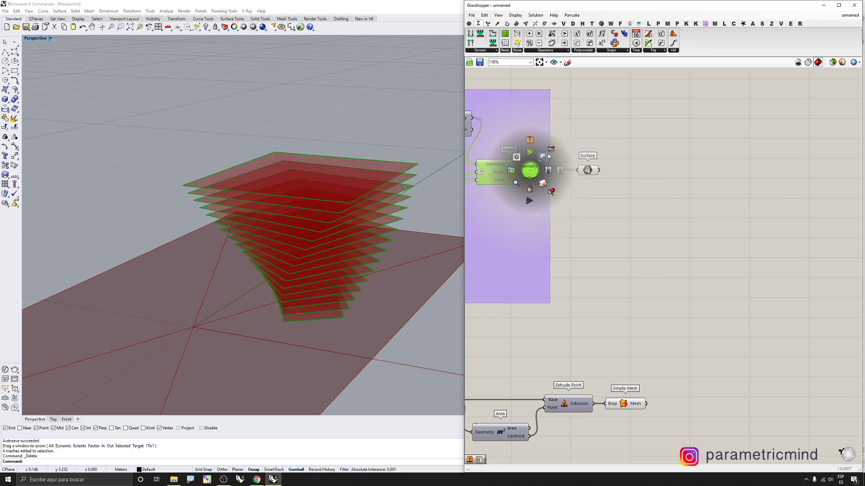
click(544, 158)
Add the Surface parameter to the purple group and align it with Rotate's Geometry output
drag(659, 125, 513, 221)
right_click(515, 224)
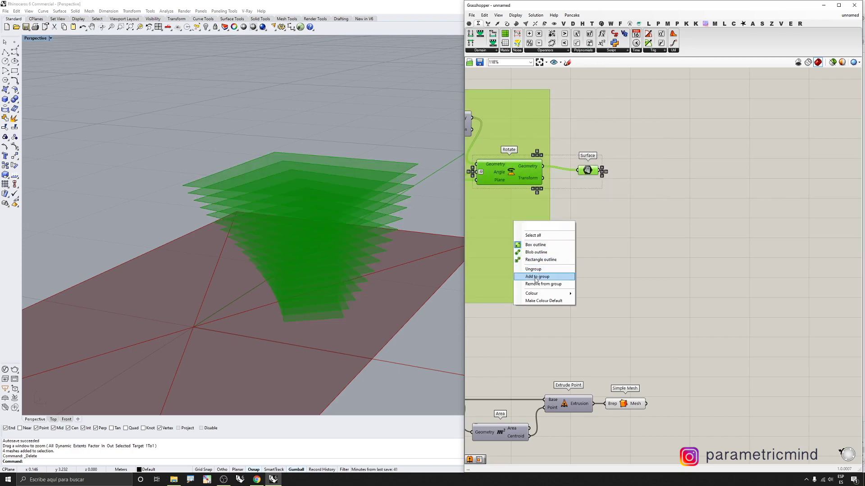
click(541, 276)
click(653, 226)
drag(594, 173, 592, 169)
click(632, 193)
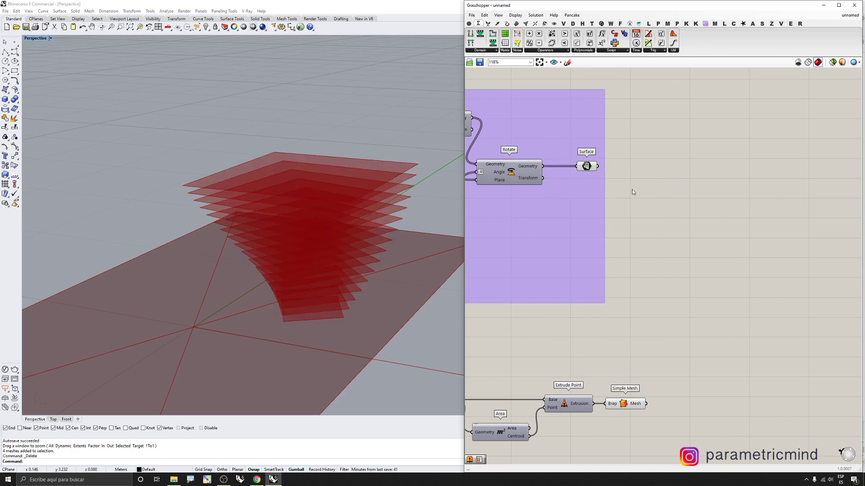
Add a Twisted Box Surface component beside the group and feed the Surface parameter into its Surface input
scroll(592, 321, down, 2)
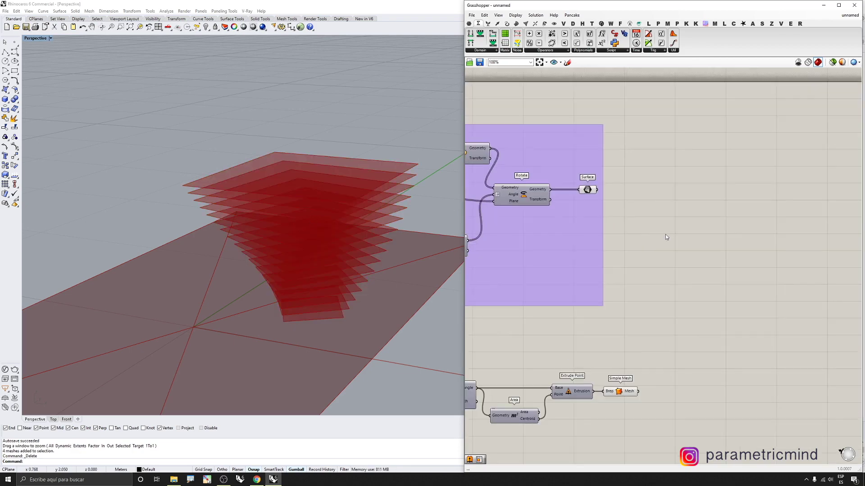
click(638, 24)
click(757, 51)
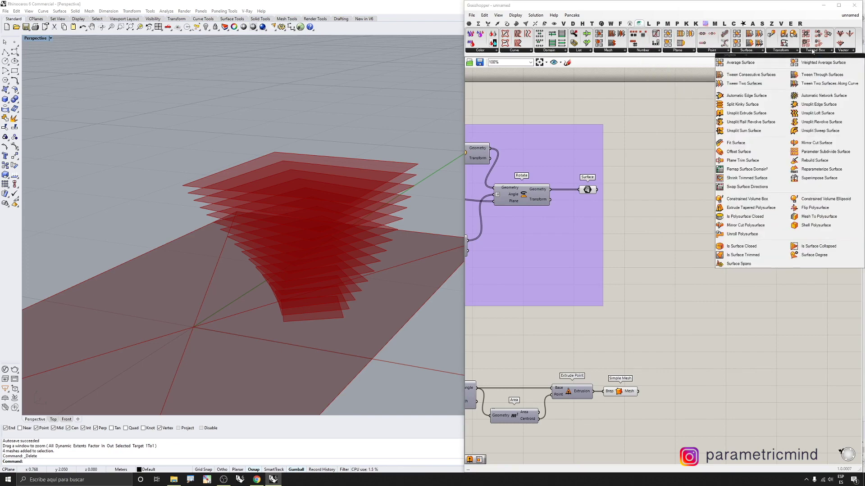
click(814, 51)
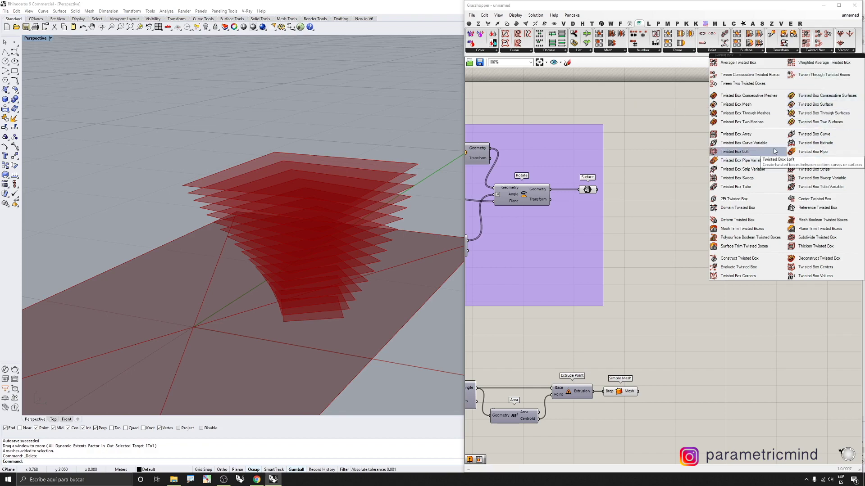
click(815, 104)
click(730, 201)
scroll(655, 188, up, 2)
scroll(725, 184, down, 2)
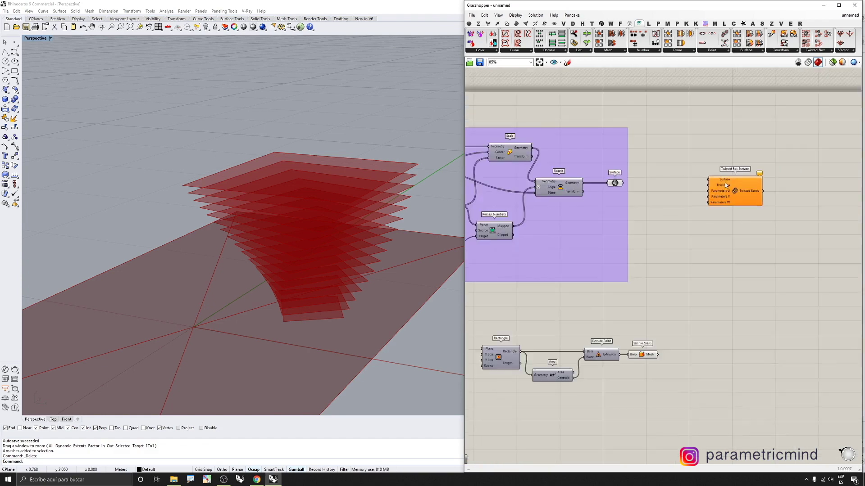
scroll(683, 192, up, 2)
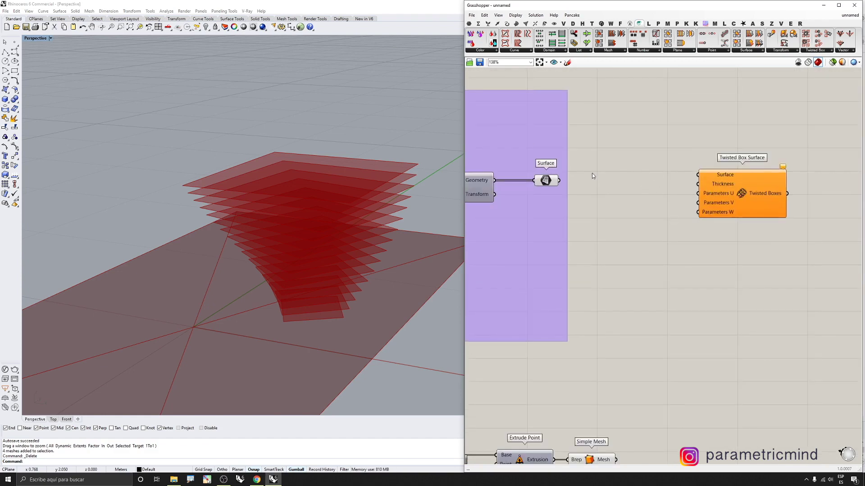
drag(561, 180, 698, 175)
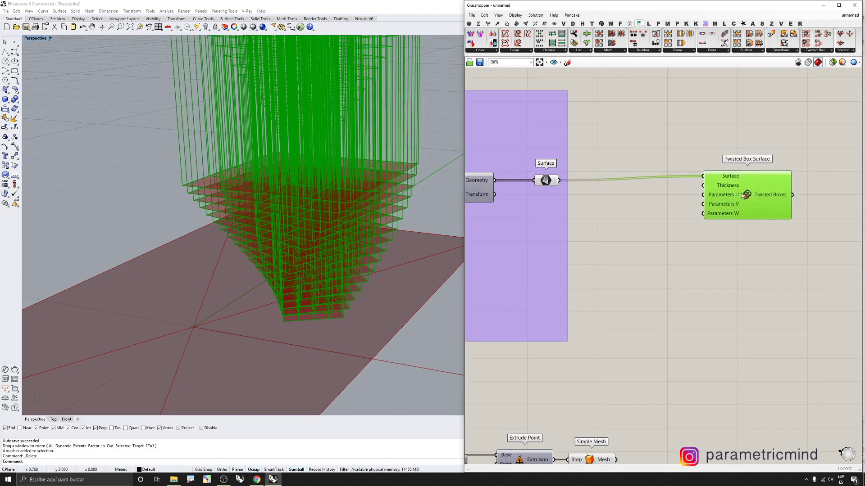
double_click(640, 196)
text(1)
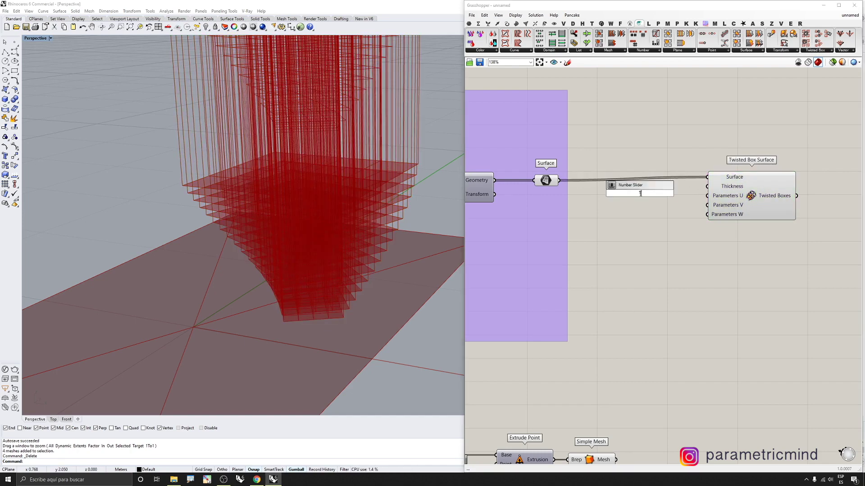
key(Return)
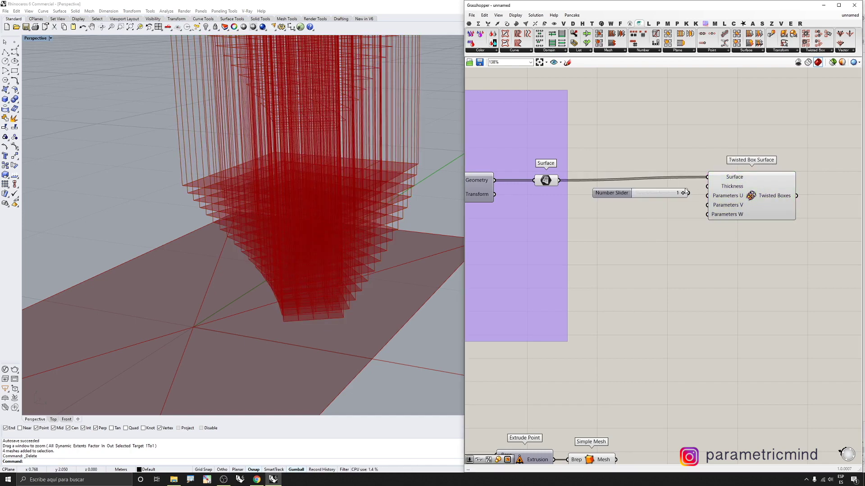
click(663, 188)
key(Delete)
Add a number slider set to 0 and feed it into the Thickness input of Twisted Box Surface
double_click(650, 187)
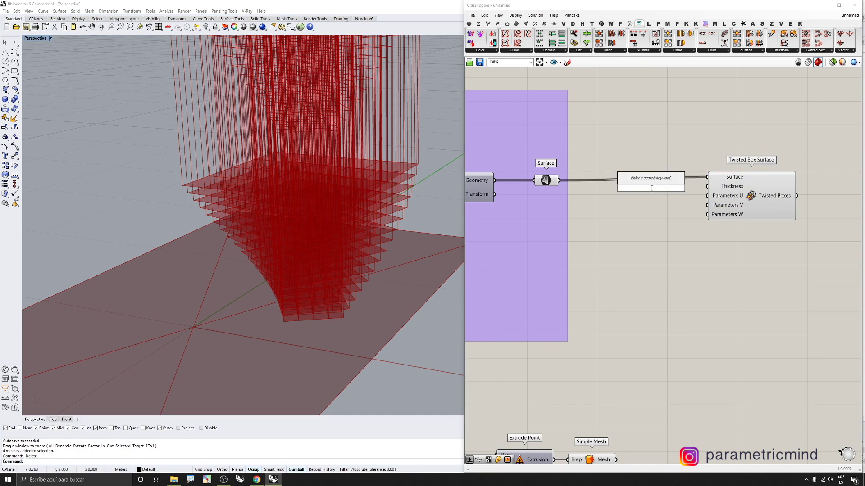
text(0)
key(Return)
drag(712, 187, 700, 188)
click(765, 203)
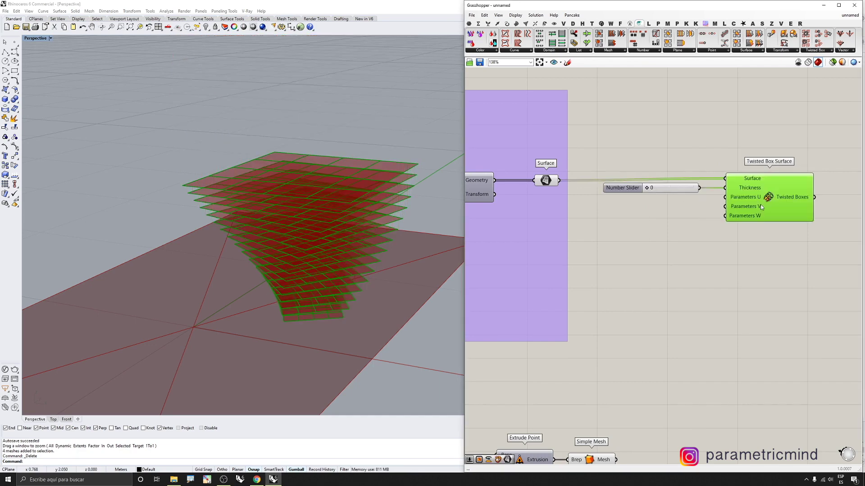
Add a number slider set to 1 and feed it into Parameters U, V and W of Twisted Box Surface
scroll(767, 204, up, 3)
scroll(764, 197, up, 2)
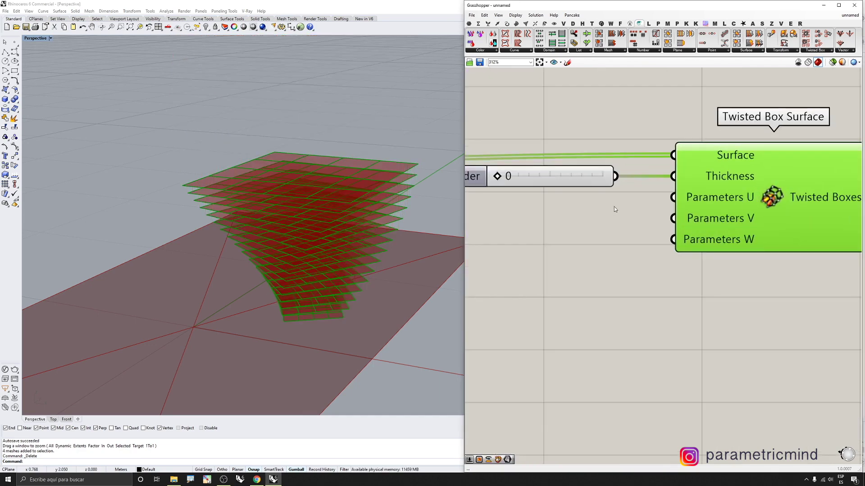
double_click(559, 213)
text(1)
key(Return)
right_drag(320, 168, 332, 141)
drag(622, 214, 567, 219)
drag(661, 196, 614, 218)
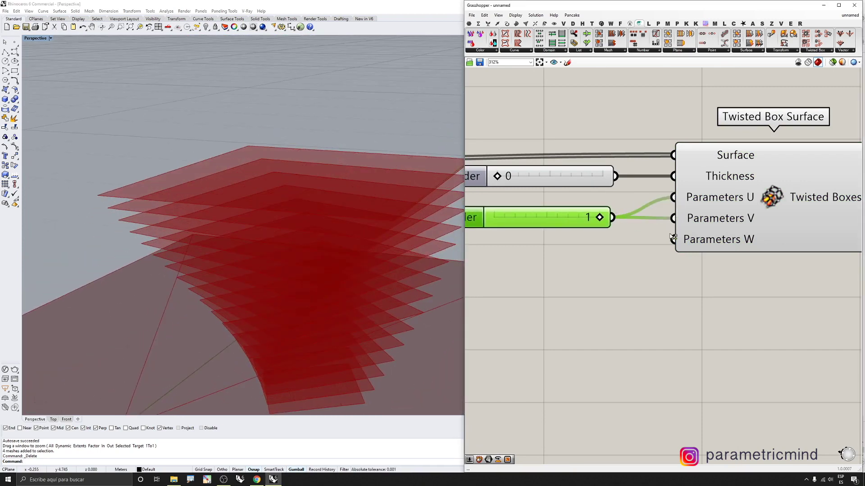
drag(672, 239, 616, 222)
Add a Morph To Twisted Box component below and beyond Twisted Box Surface
scroll(766, 112, down, 6)
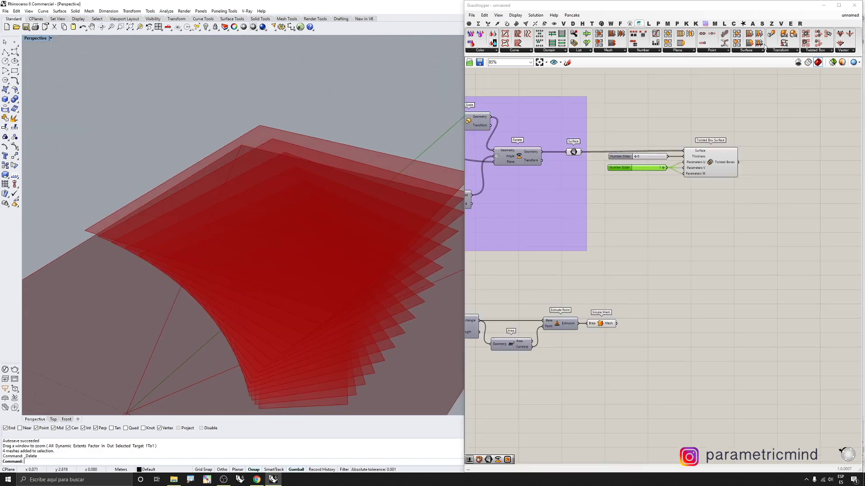
click(795, 51)
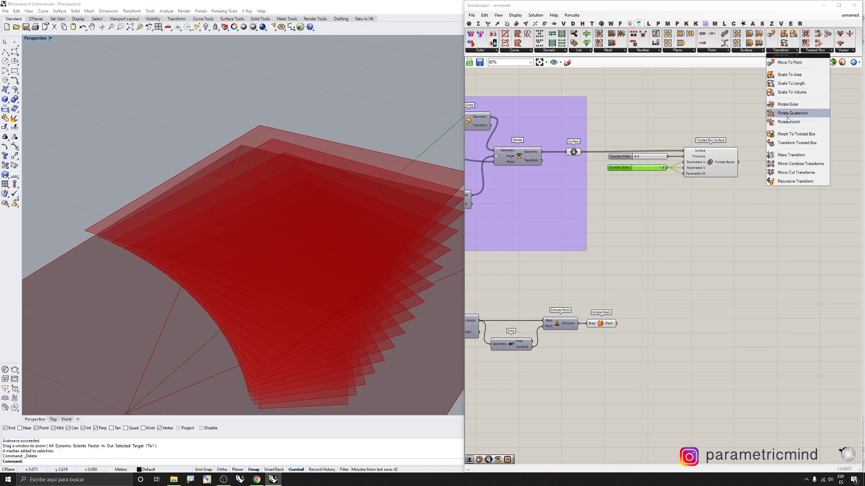
click(786, 134)
click(781, 219)
scroll(778, 225, up, 2)
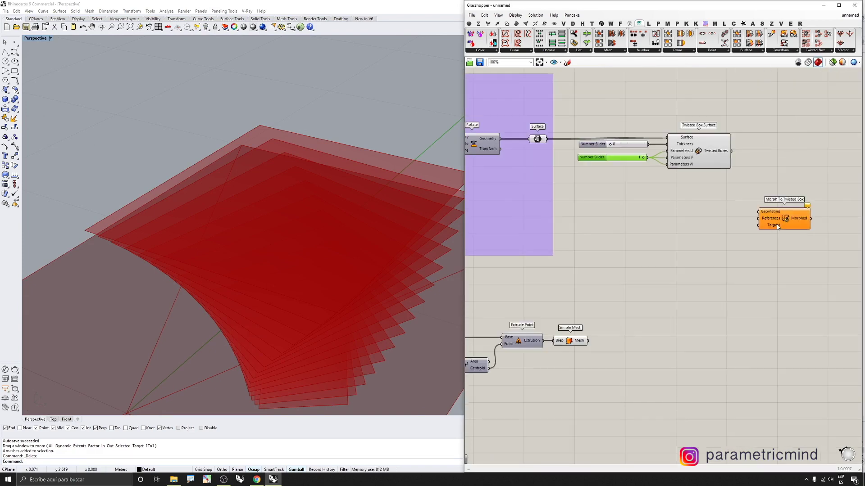
scroll(735, 300, up, 2)
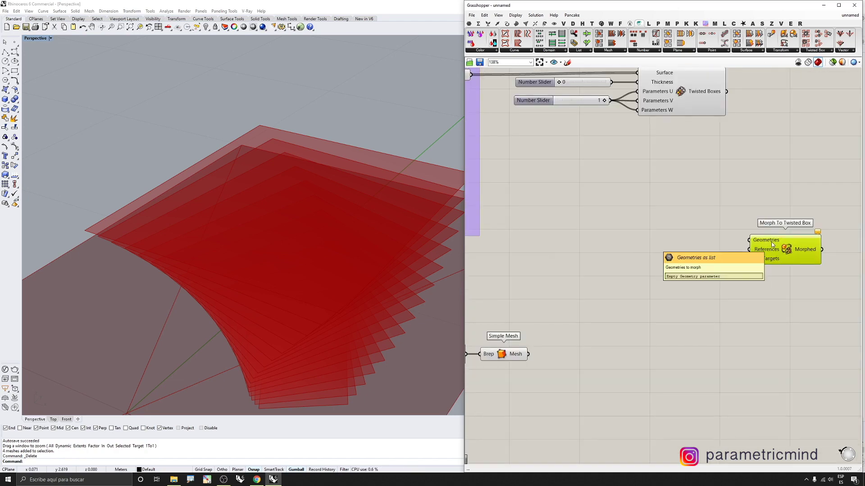
Feed Simple Mesh's Mesh output into the Geometries input of Morph To Twisted Box
scroll(773, 234, down, 2)
click(589, 318)
scroll(275, 236, down, 5)
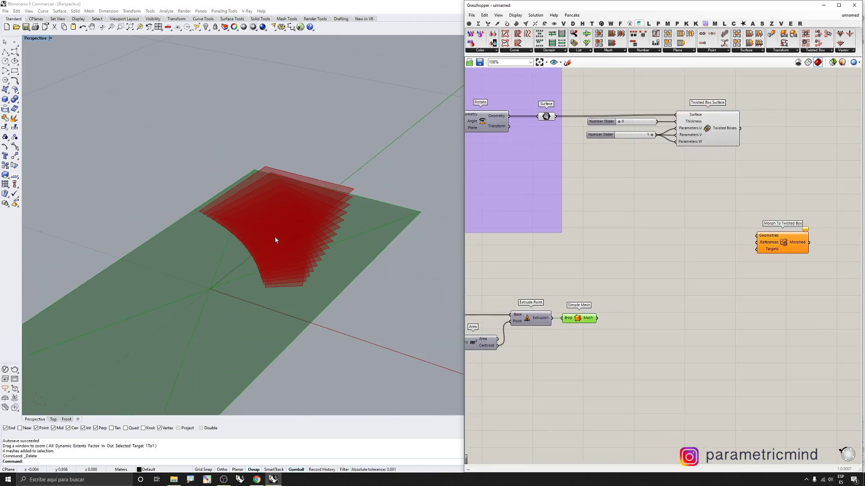
scroll(599, 303, up, 3)
scroll(598, 328, down, 4)
drag(595, 329, 735, 263)
scroll(715, 250, up, 3)
mouse_move(747, 275)
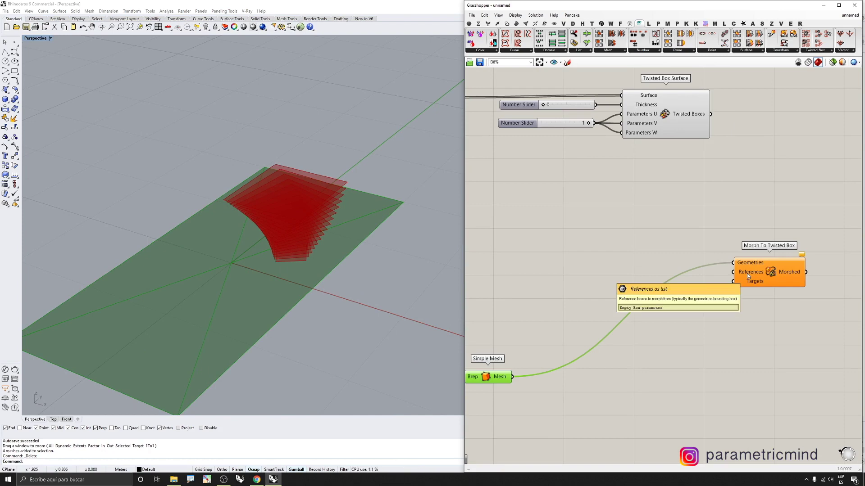
Add a Bounding Box component next to Simple Mesh and feed the Mesh output into its Content input
scroll(763, 216, down, 2)
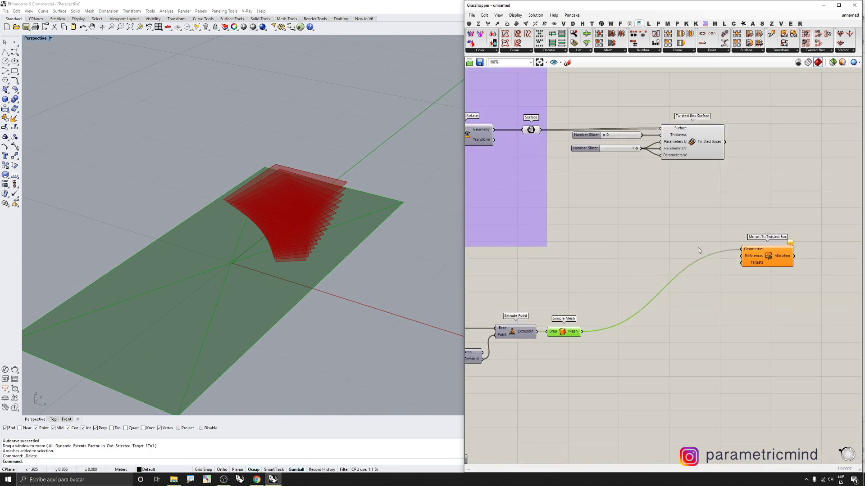
double_click(609, 346)
text(bounding)
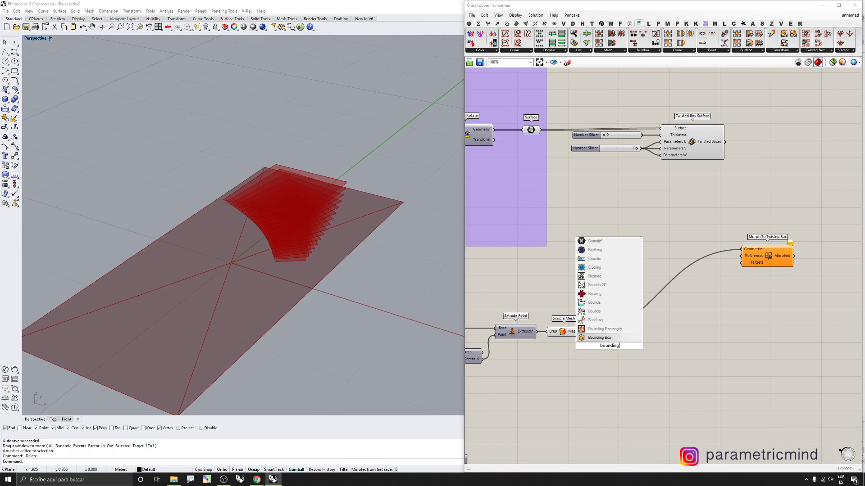
click(598, 338)
scroll(598, 340, up, 1)
drag(577, 332, 589, 344)
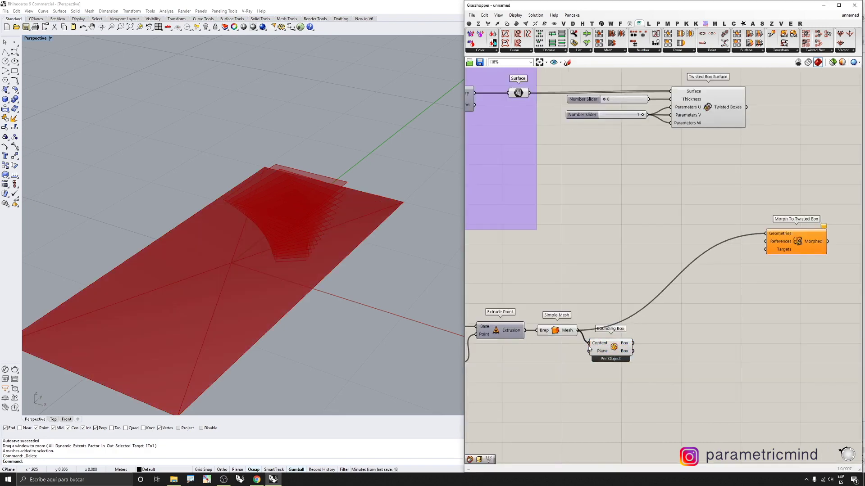
Read Bounding Box's first Box output in a temporary Panel, compare it with the flat mesh in the viewport, and delete the Panel
scroll(626, 343, up, 6)
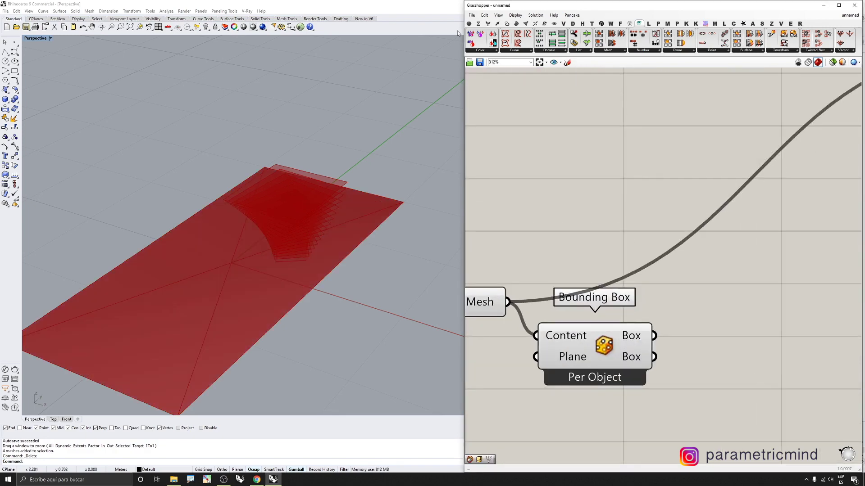
click(470, 23)
drag(567, 43, 677, 250)
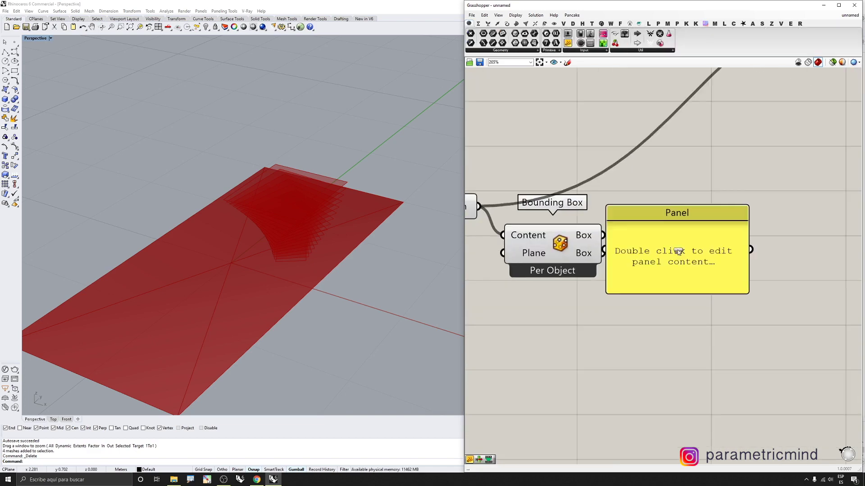
drag(621, 236, 653, 257)
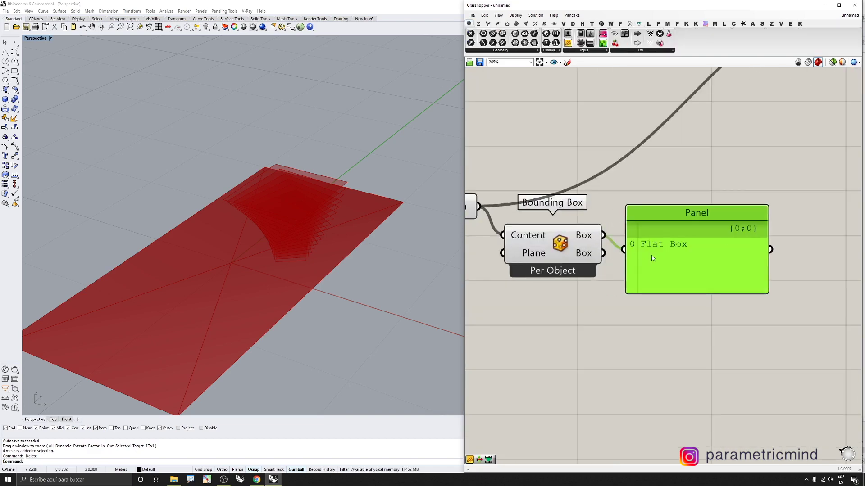
right_drag(455, 283, 252, 299)
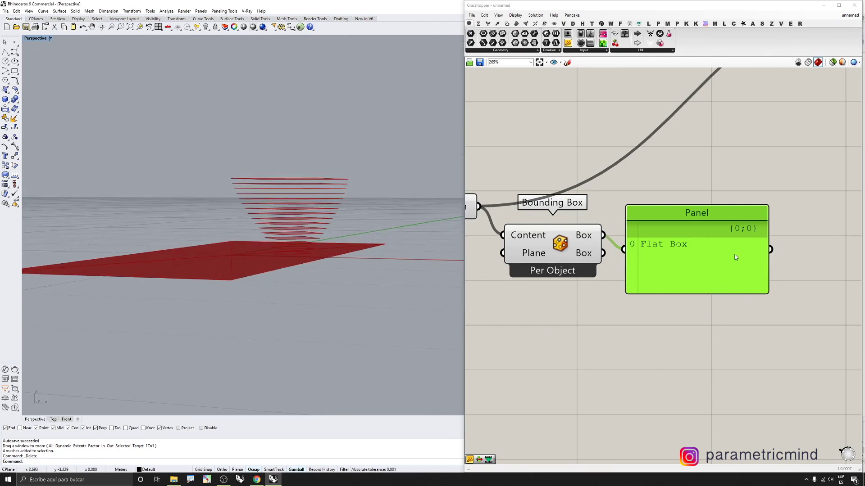
key(Delete)
right_drag(428, 266, 392, 311)
scroll(629, 257, down, 3)
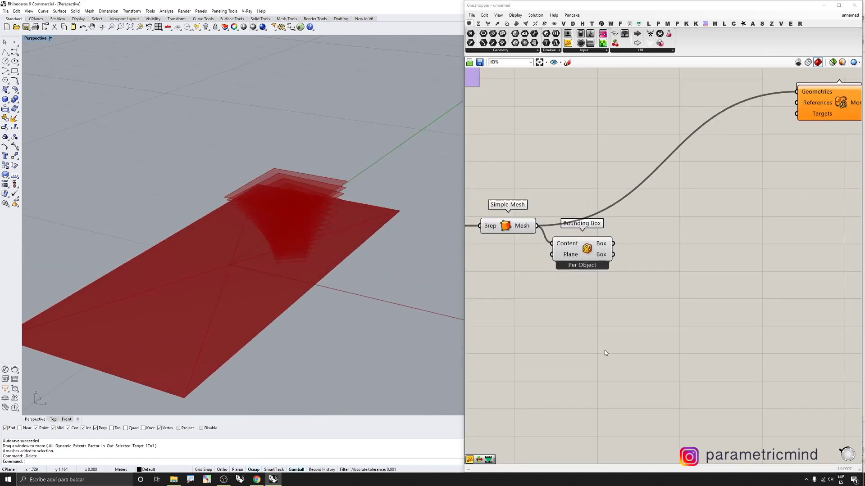
Feed Bounding Box's first Box output into the References input of Morph To Twisted Box
scroll(633, 292, down, 2)
scroll(697, 204, up, 2)
drag(773, 136, 591, 275)
scroll(662, 282, down, 3)
right_drag(679, 212, 626, 241)
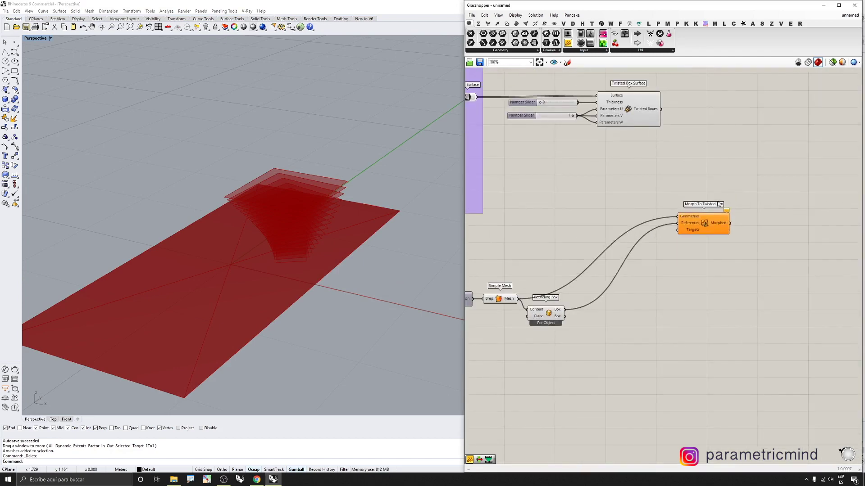
Reposition Morph To Twisted Box and feed the Twisted Boxes output into its Targets input
drag(702, 227, 764, 188)
scroll(768, 153, up, 3)
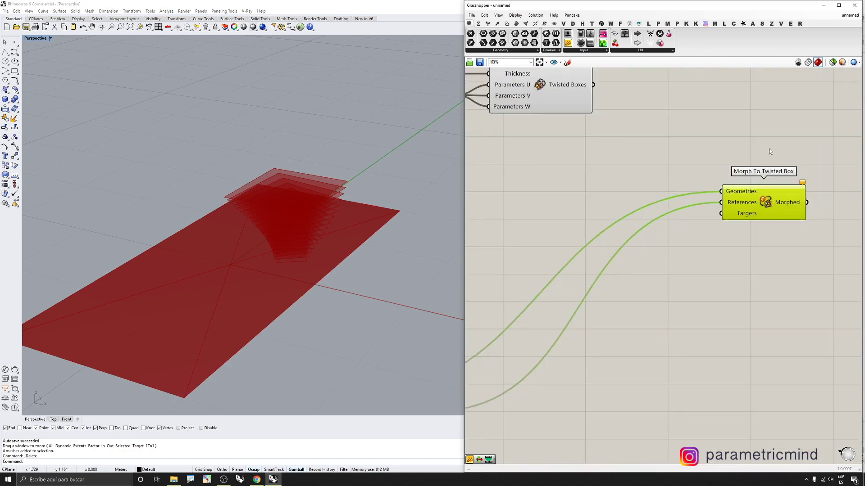
scroll(719, 274, down, 4)
scroll(701, 229, up, 2)
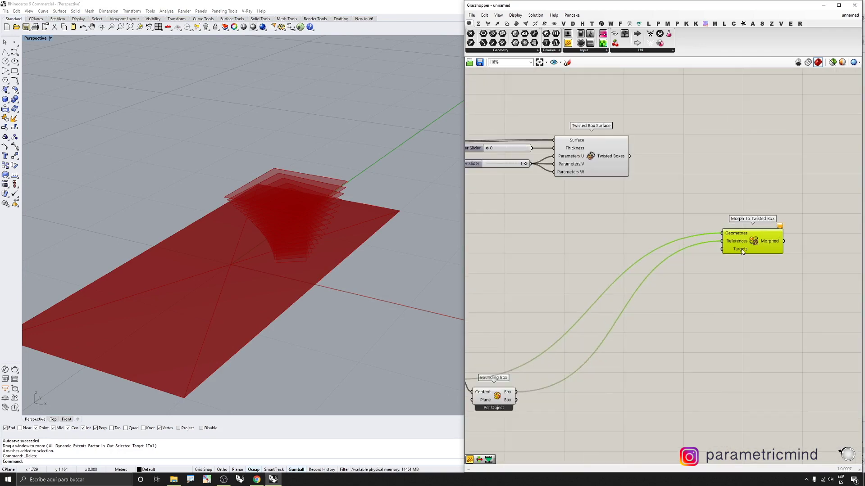
click(717, 250)
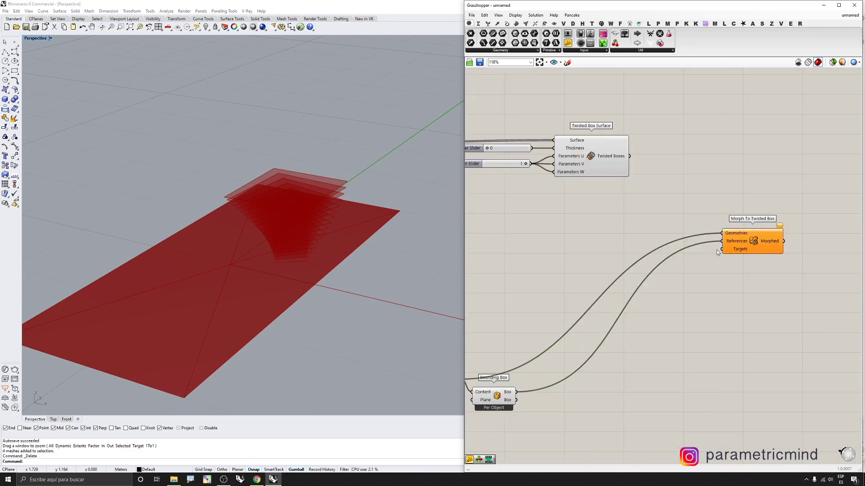
drag(721, 250, 632, 157)
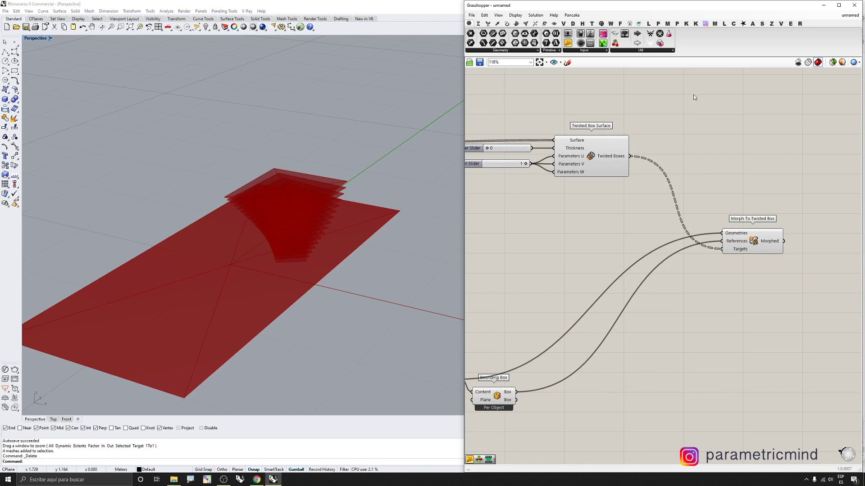
Hide the previews of the components feeding Morph To Twisted Box, from Surface and Extrude Point through Twisted Box Surface and Bounding Box
scroll(674, 130, down, 6)
drag(668, 116, 559, 275)
middle_click(578, 279)
click(603, 259)
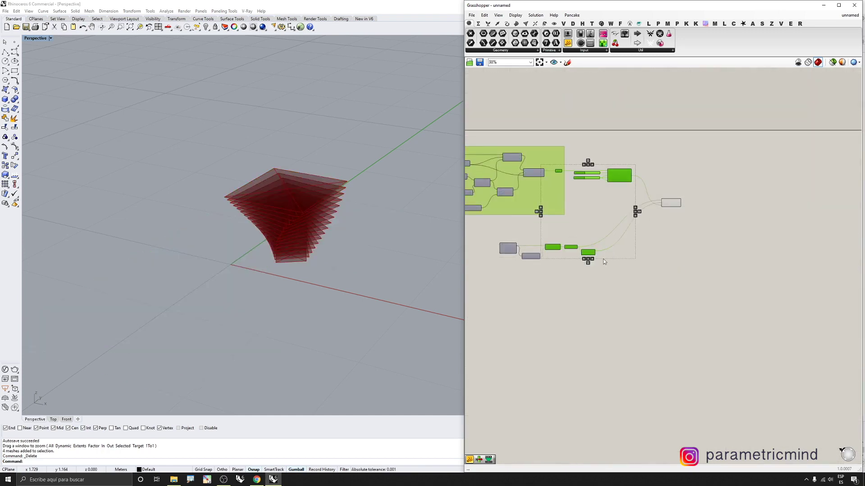
Examine the morphed triangulated meshes stacked along the twisted form up close in the perspective viewport
scroll(318, 201, up, 6)
right_drag(319, 200, 289, 156)
scroll(313, 162, up, 4)
scroll(565, 258, up, 3)
right_drag(225, 209, 232, 222)
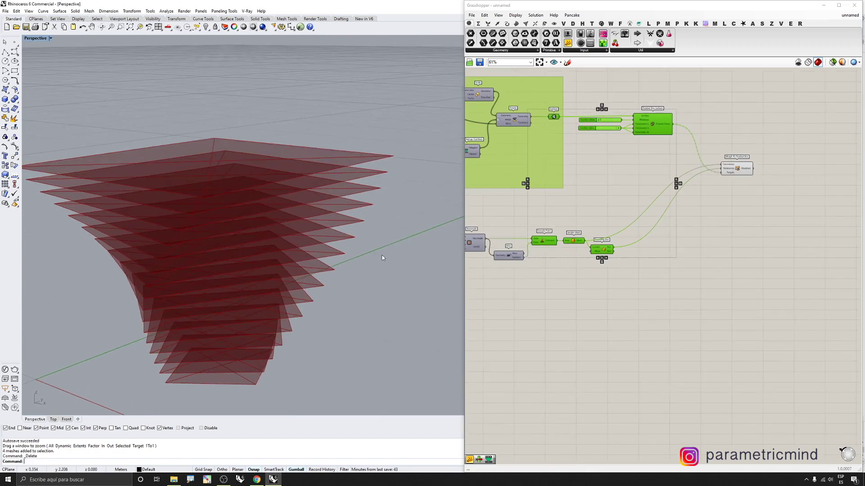
Temporarily preview the Simple Mesh component to compare the flat source mesh with the morphed stack, and hide it again
scroll(693, 291, down, 3)
click(693, 294)
scroll(640, 258, up, 7)
click(617, 262)
middle_click(615, 276)
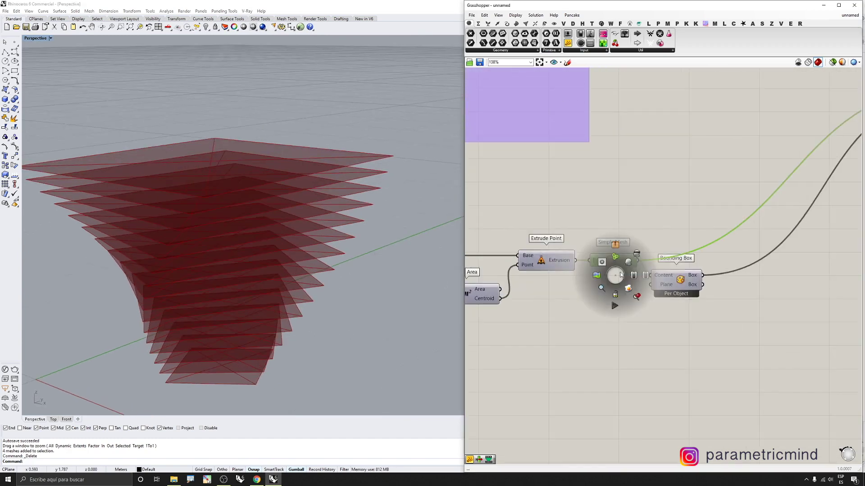
click(628, 263)
scroll(328, 258, down, 1)
key(space)
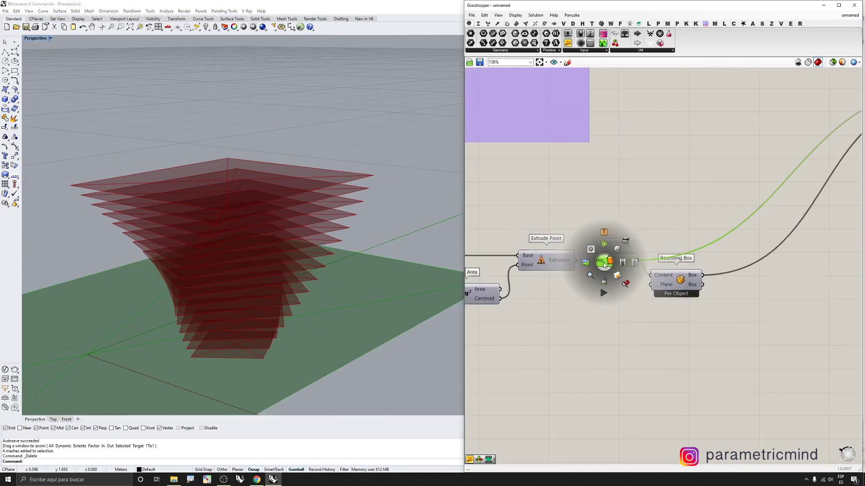
click(626, 241)
mouse_move(233, 174)
right_down()
mouse_move(235, 187)
mouse_move(241, 156)
mouse_move(242, 178)
right_up()
scroll(244, 174, up, 4)
scroll(242, 157, down, 1)
Group the two sliders, Twisted Box Surface and Morph To Twisted Box, and move the group farther from the Surface parameter
scroll(242, 157, down, 6)
scroll(660, 290, down, 8)
scroll(763, 259, up, 7)
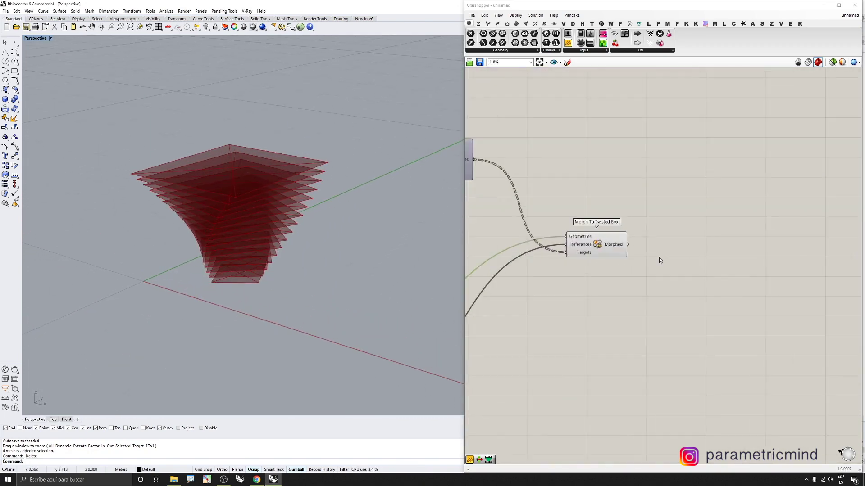
scroll(655, 252, down, 4)
click(650, 222)
drag(712, 158, 517, 236)
middle_click(608, 225)
click(590, 209)
drag(590, 208, 647, 221)
Group the source mesh components, from the rectangle and Area through Extrude Point, Simple Mesh and Bounding Box
scroll(706, 245, down, 3)
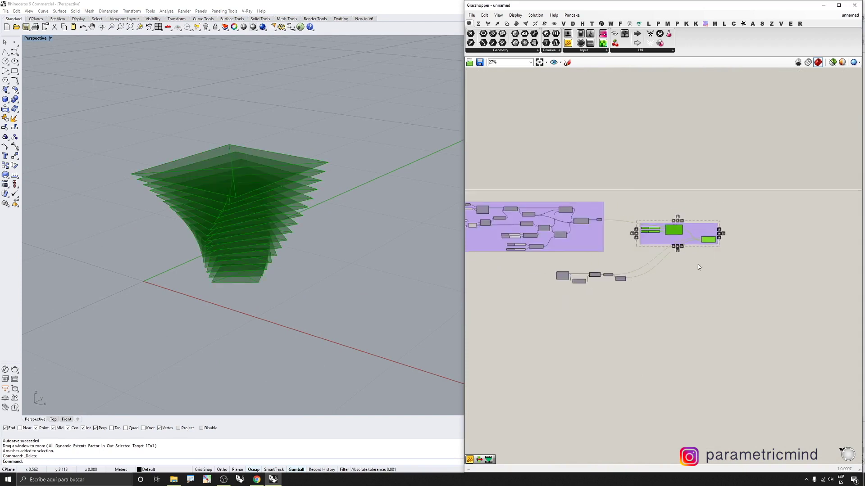
scroll(698, 268, up, 1)
drag(650, 305, 537, 252)
key(space)
click(581, 265)
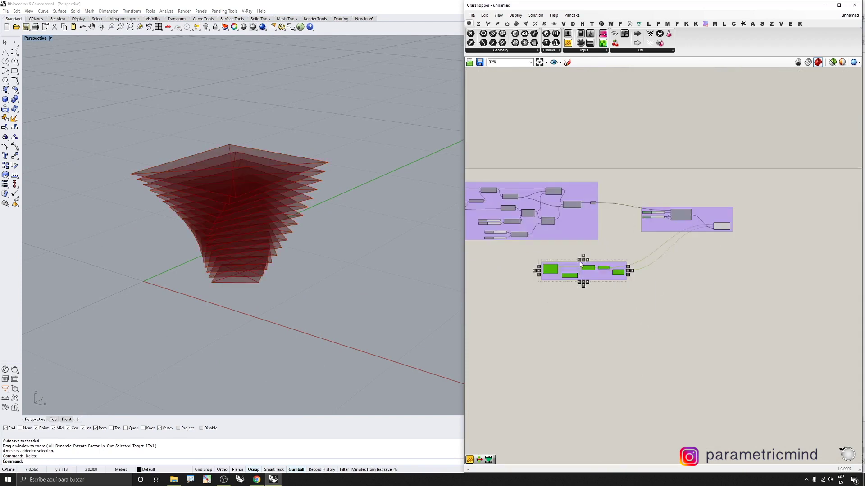
Add a Mesh Join component beside Morph To Twisted Box, outside its group
scroll(580, 264, up, 2)
right_drag(789, 171, 681, 167)
scroll(734, 202, up, 7)
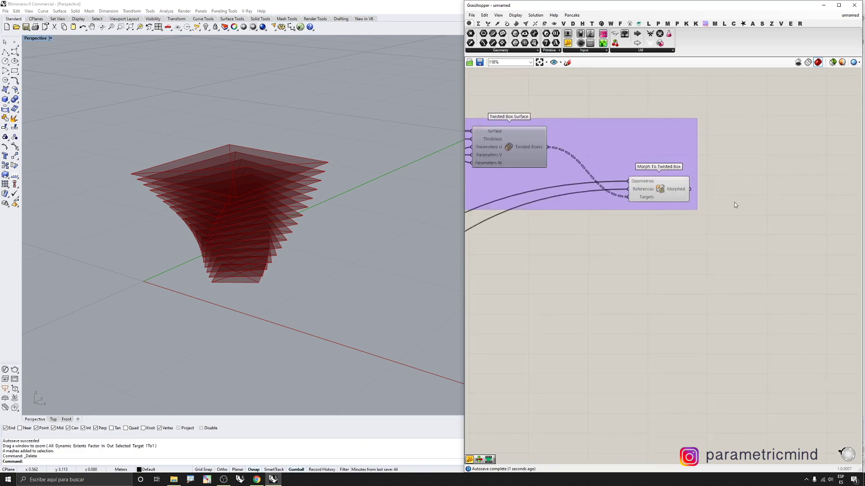
double_click(752, 182)
text(mesh join)
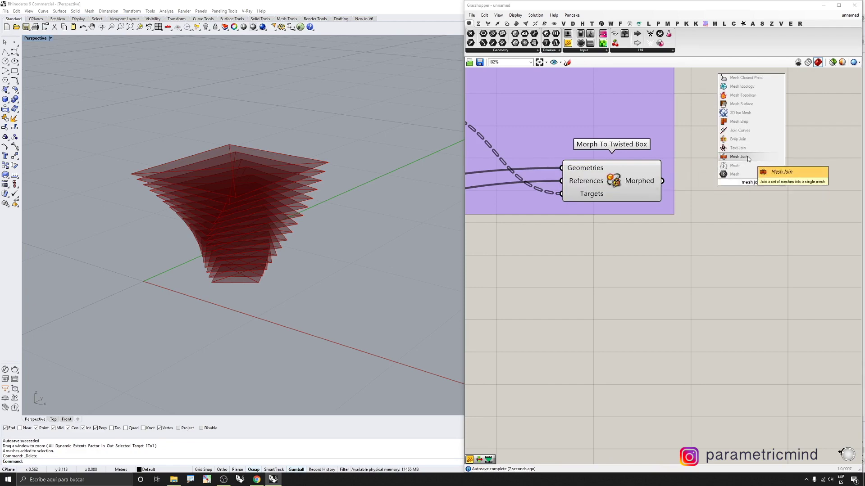
key(Return)
Feed the Morphed output into Mesh Join's Meshes input and highlight the resulting mesh in the viewport
click(642, 182)
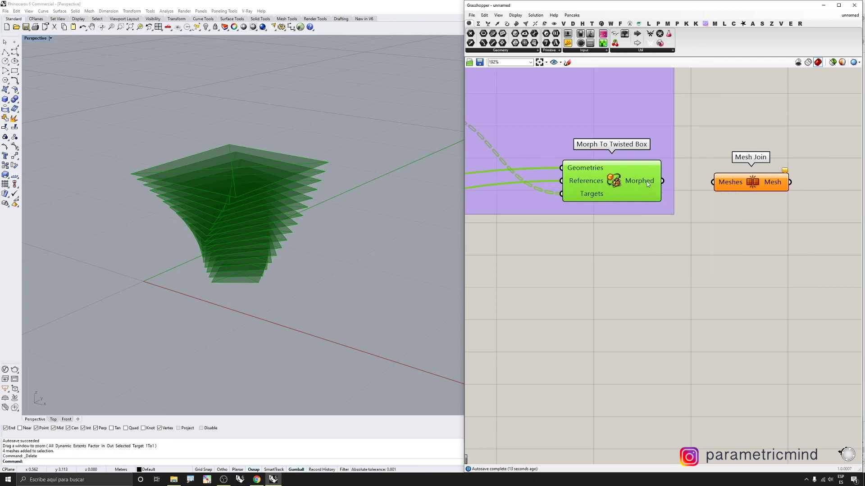
drag(661, 181, 715, 183)
click(769, 186)
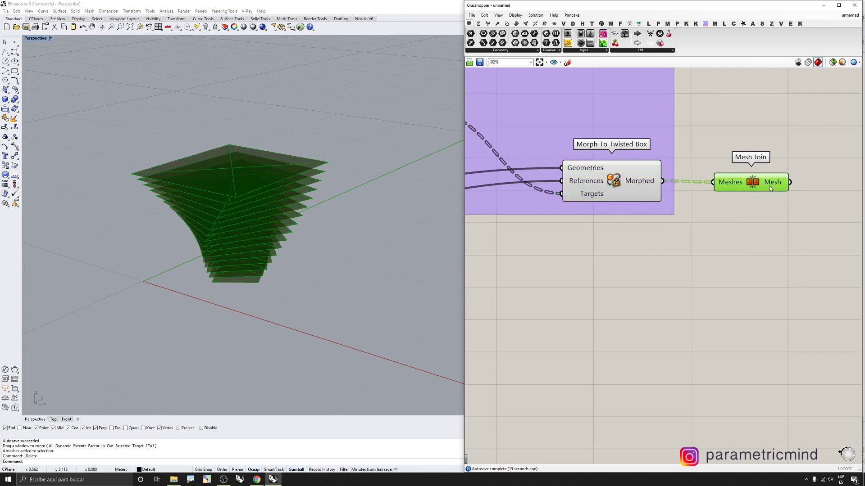
click(601, 260)
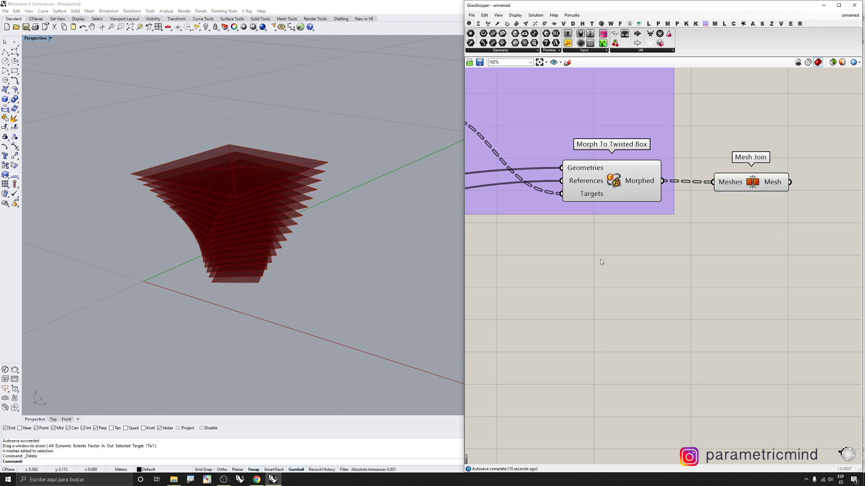
Flatten the Targets input of the Morph To Twisted Box component and turn off that component's preview
right_click(591, 195)
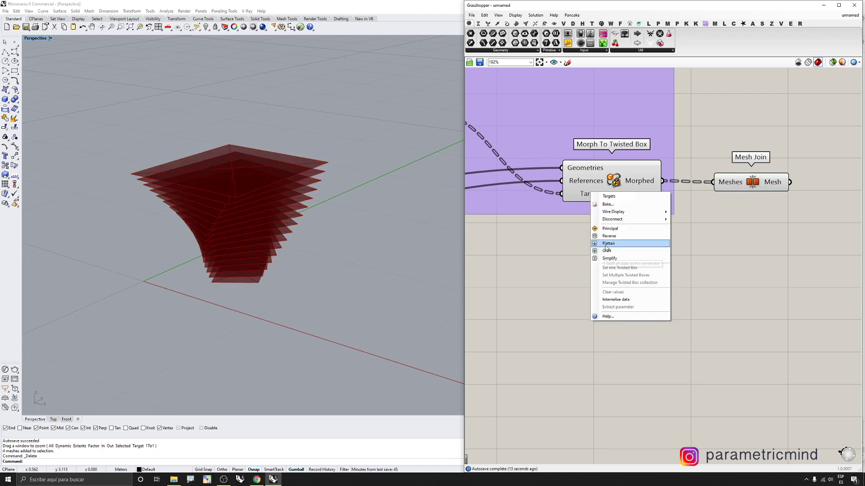
click(608, 244)
scroll(684, 216, up, 2)
click(715, 193)
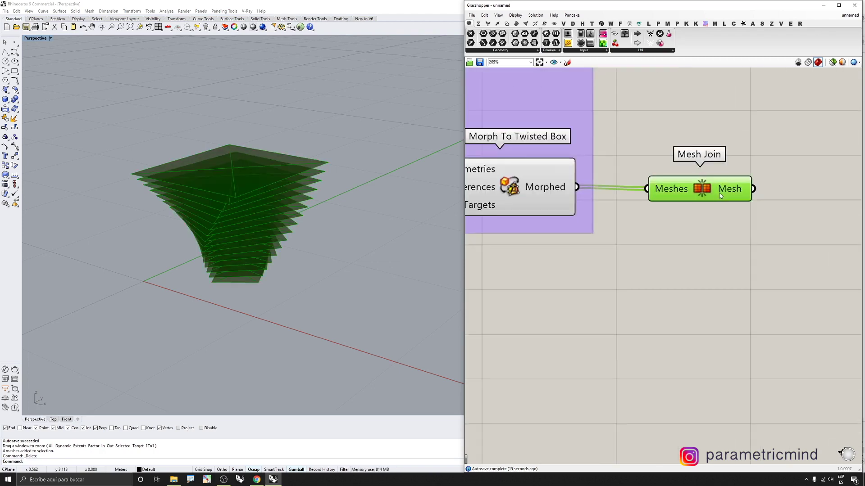
mouse_move(719, 194)
scroll(646, 202, down, 4)
click(587, 195)
middle_click(587, 195)
click(608, 173)
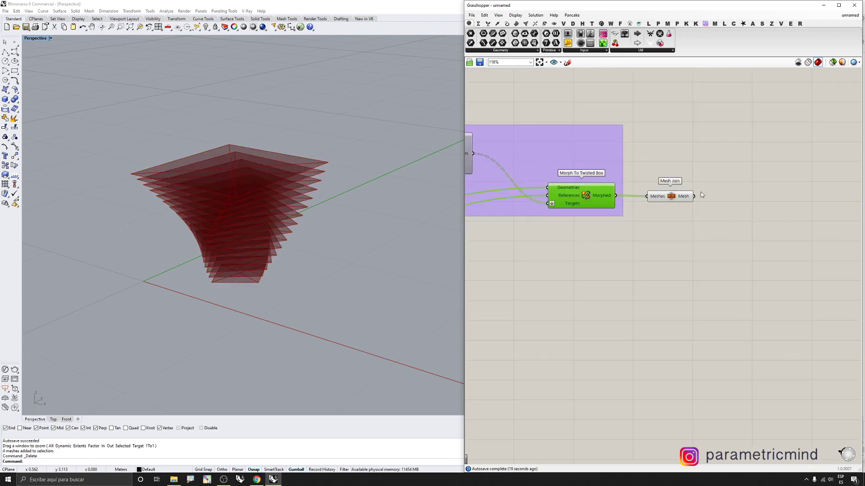
Add a Weaverbird's Picture Frame component after Mesh Join and connect the joined mesh to its Mesh/Polylines input
scroll(714, 196, up, 3)
drag(632, 198, 652, 197)
scroll(652, 197, down, 3)
scroll(730, 187, up, 3)
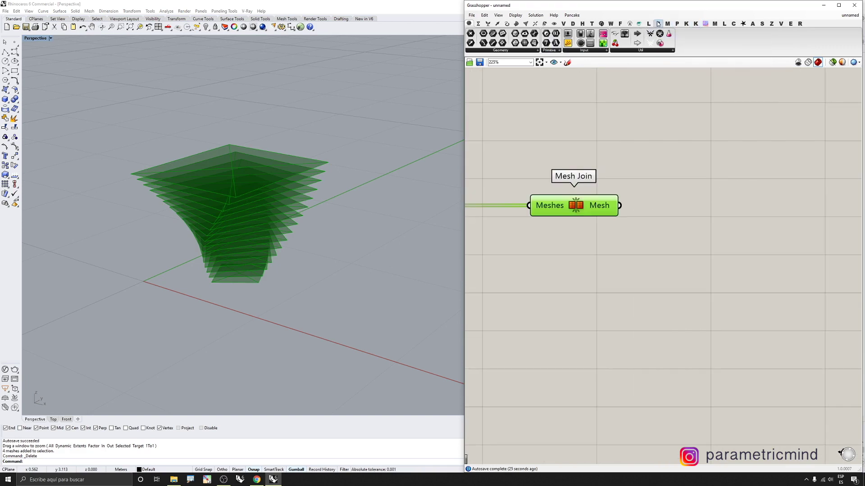
click(610, 23)
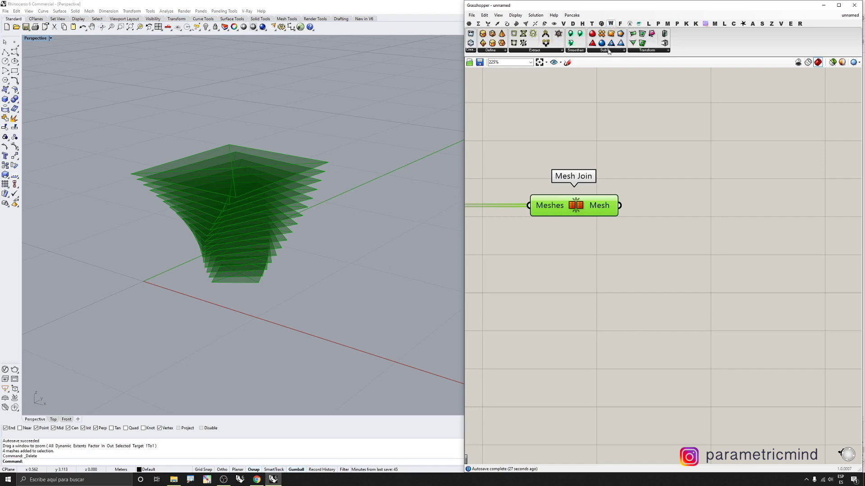
click(532, 50)
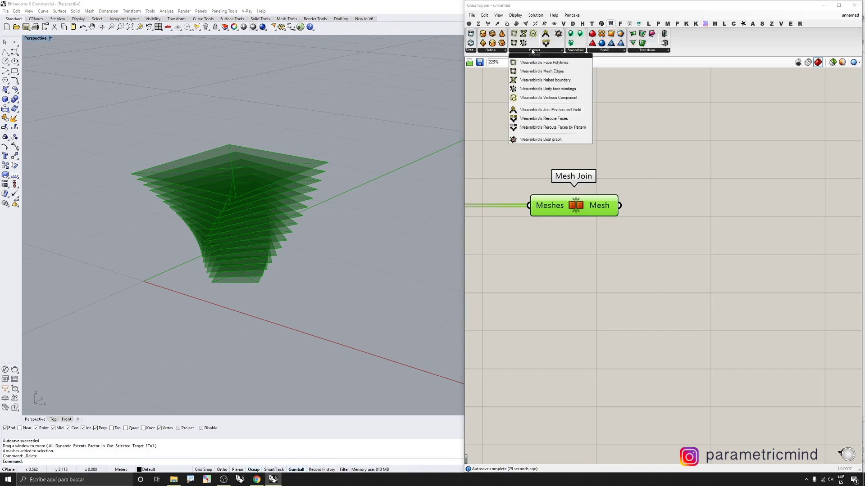
click(641, 50)
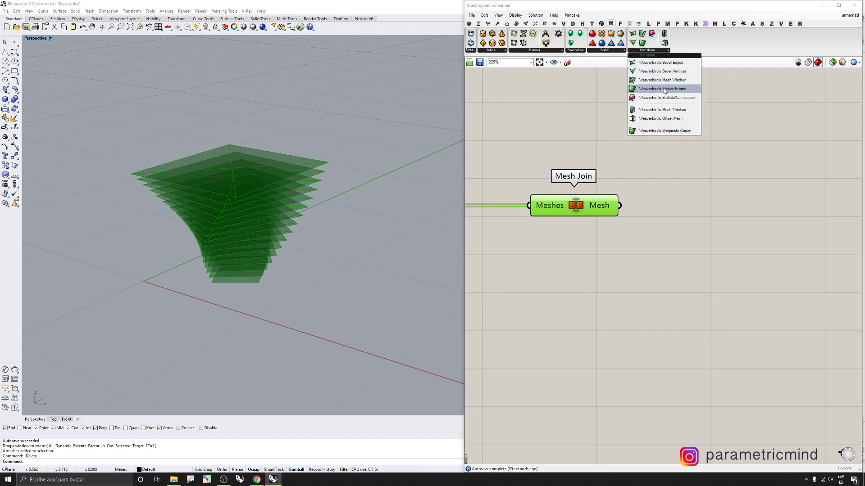
drag(660, 89, 693, 222)
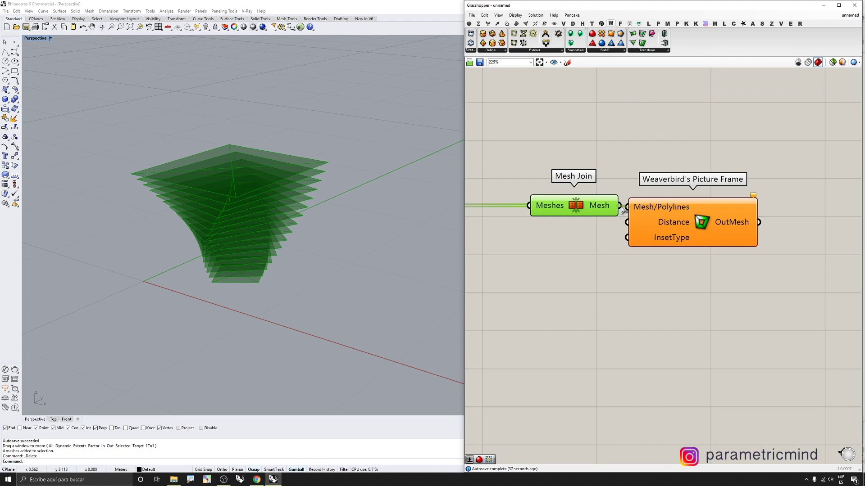
drag(619, 206, 628, 207)
drag(679, 214, 701, 217)
Turn off the Mesh Join preview and shift the Picture Frame component further away from it
click(582, 206)
middle_click(583, 209)
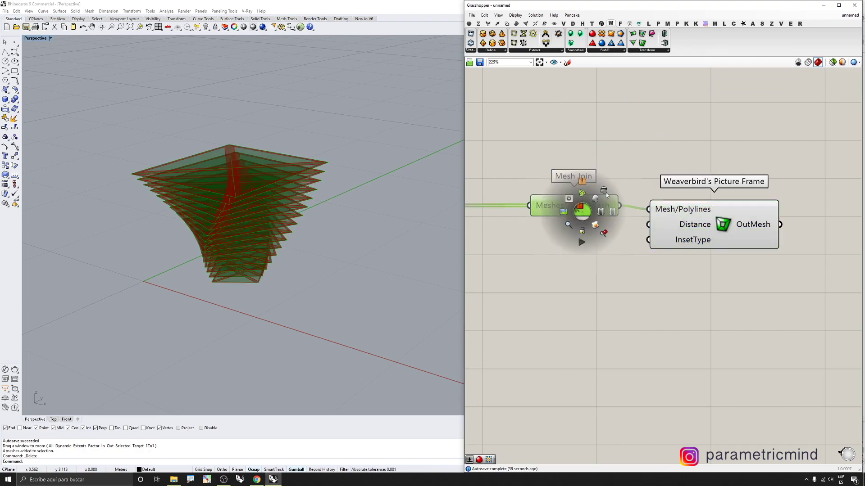
click(596, 199)
right_drag(349, 152, 355, 177)
scroll(247, 178, up, 4)
mouse_move(247, 177)
right_down()
mouse_move(284, 176)
mouse_move(253, 180)
right_up()
drag(698, 231, 724, 227)
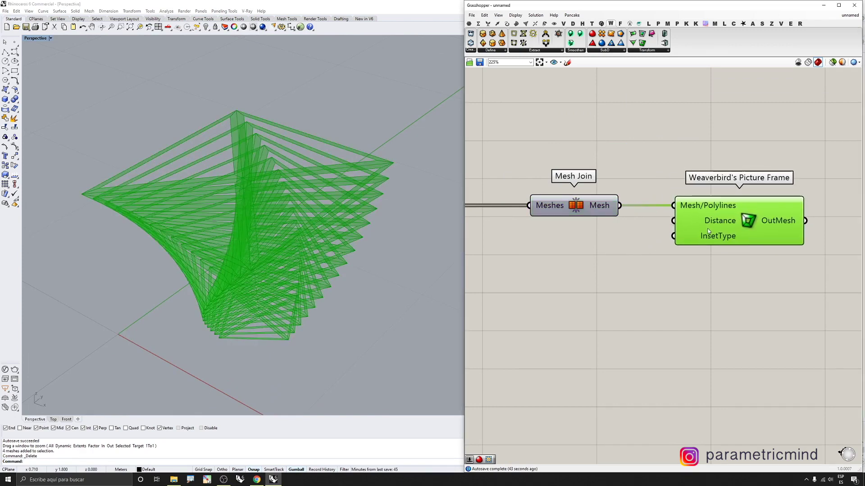
Create a number slider of 0.05 and connect it to the Distance input of Weaverbird's Picture Frame
click(631, 243)
double_click(630, 243)
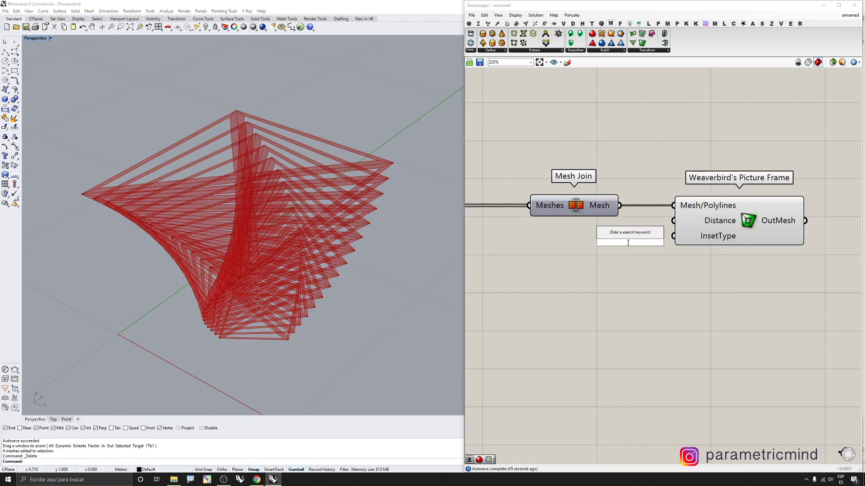
text(0.05)
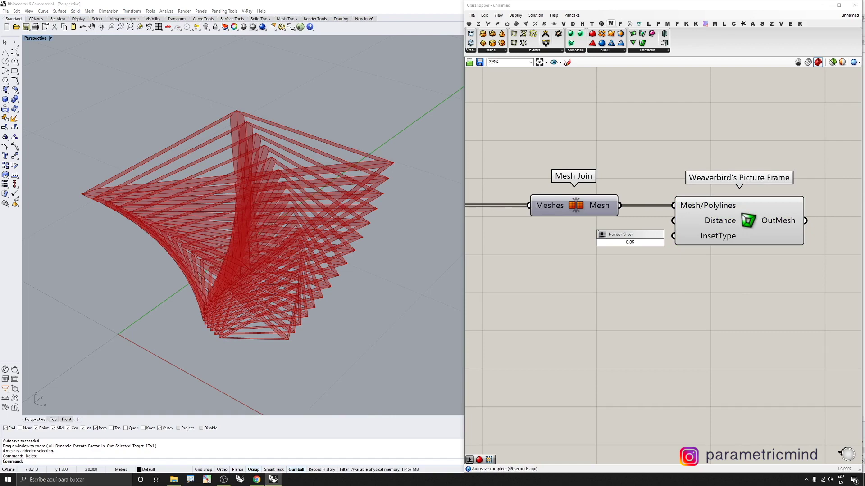
key(Return)
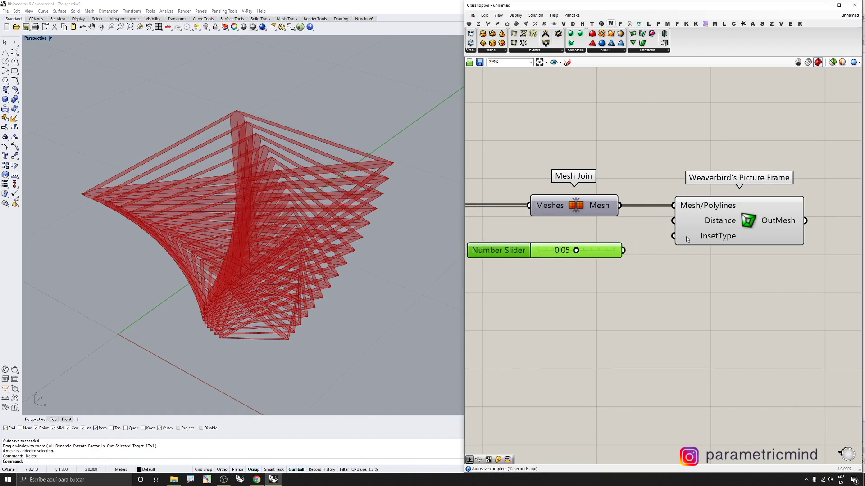
drag(673, 220, 624, 249)
drag(571, 254, 583, 242)
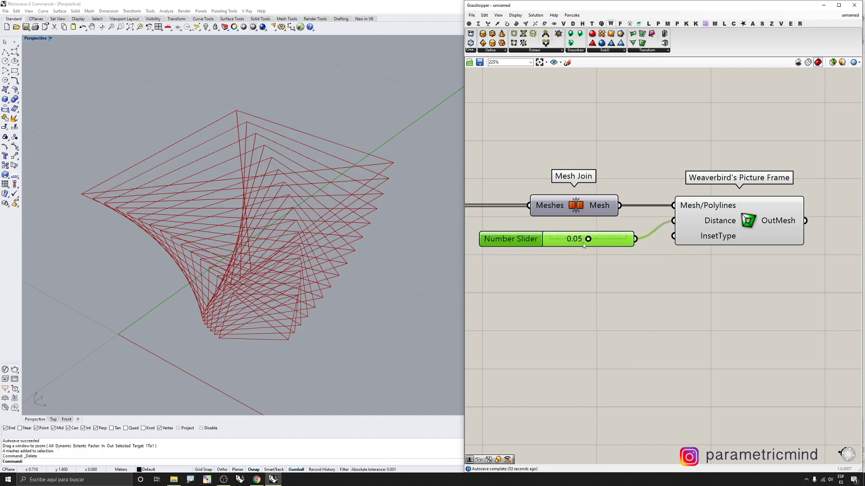
Set the Picture Frame's InsetType to Parallelogram
scroll(711, 242, up, 2)
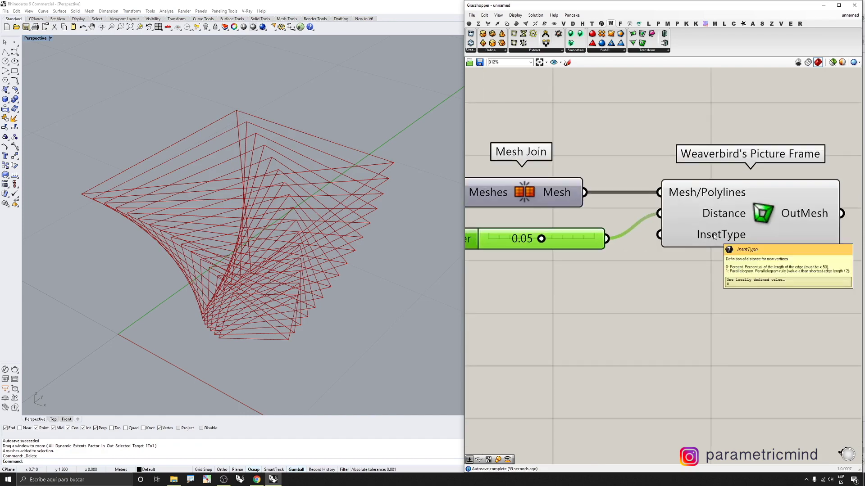
right_click(714, 237)
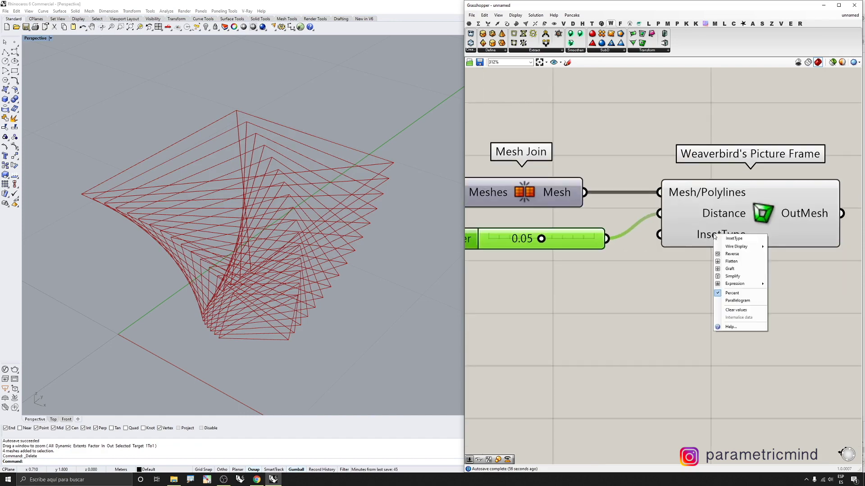
click(736, 301)
Try a frame distance of 0.10, and set the Distance slider to 0.04
scroll(546, 265, up, 2)
drag(544, 234, 620, 235)
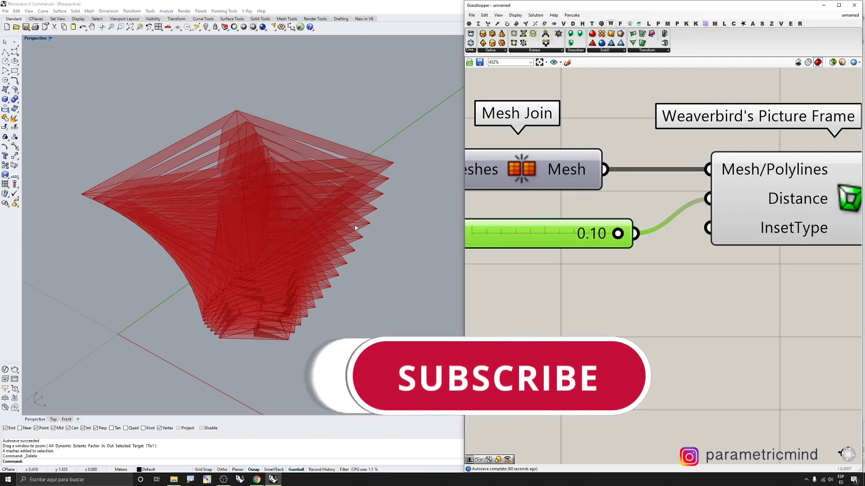
right_drag(357, 226, 426, 238)
scroll(468, 229, up, 2)
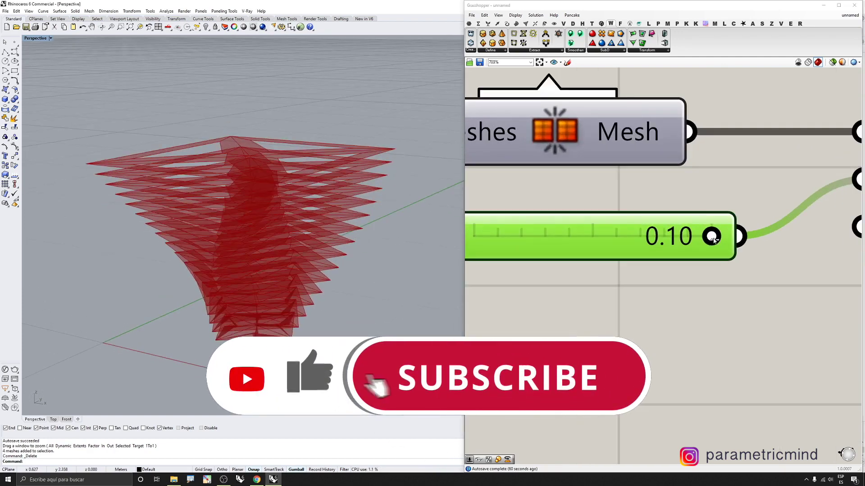
drag(719, 237, 577, 237)
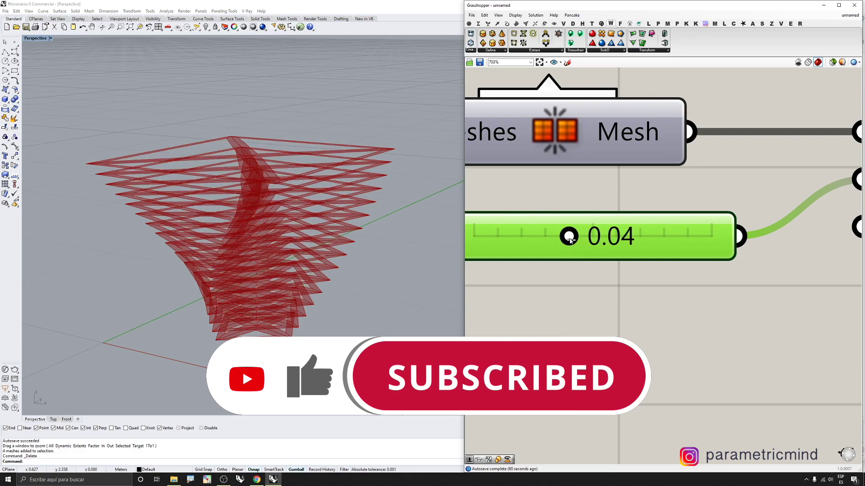
Add a Weaverbird's Naked boundary component and connect the Picture Frame's OutMesh to its Mesh/Closed Polylines input
scroll(244, 216, down, 3)
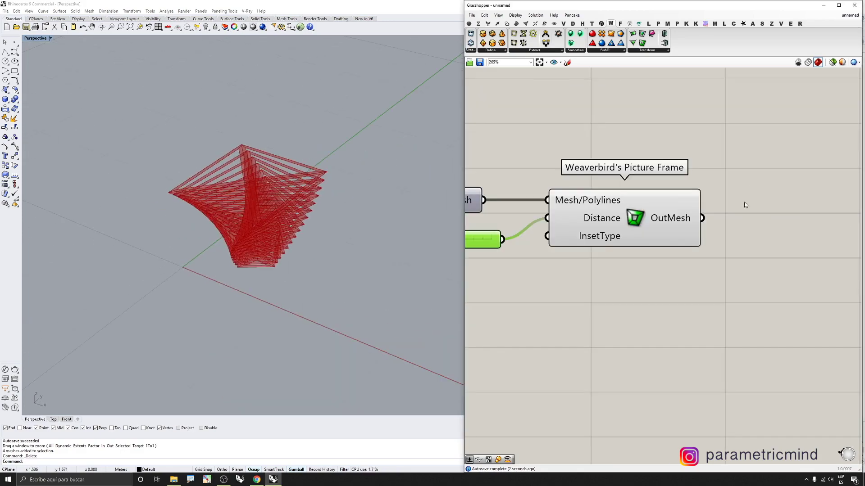
scroll(251, 186, up, 6)
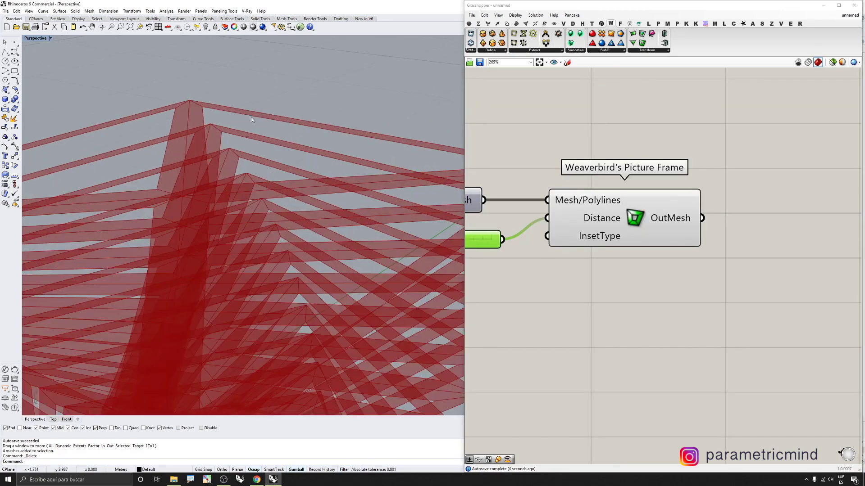
scroll(202, 172, down, 3)
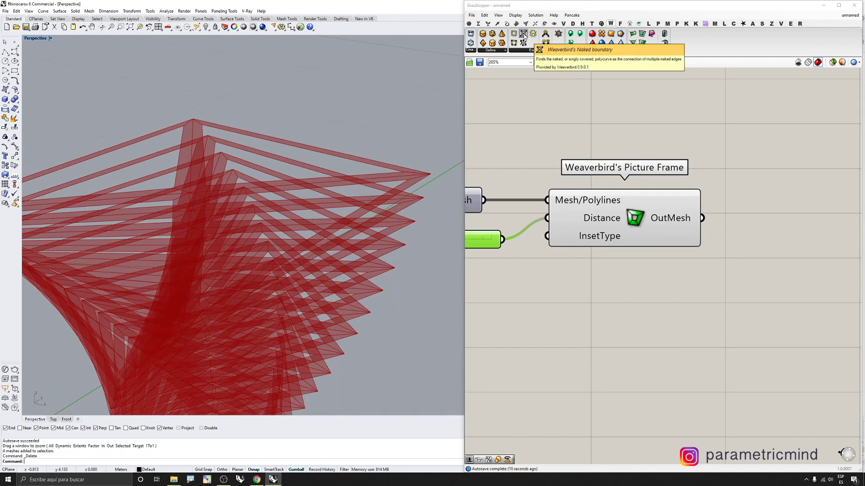
drag(524, 35, 813, 199)
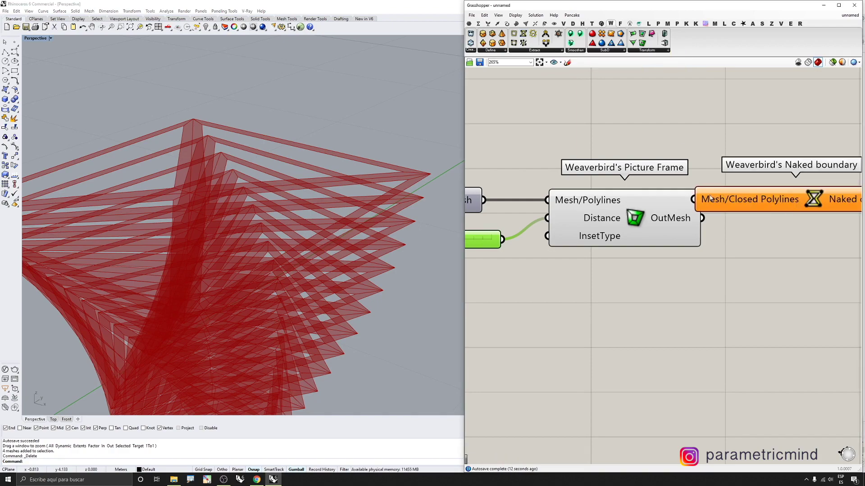
scroll(607, 216, down, 4)
mouse_move(702, 218)
mouse_down()
mouse_move(698, 203)
mouse_move(715, 228)
mouse_up()
scroll(698, 213, up, 2)
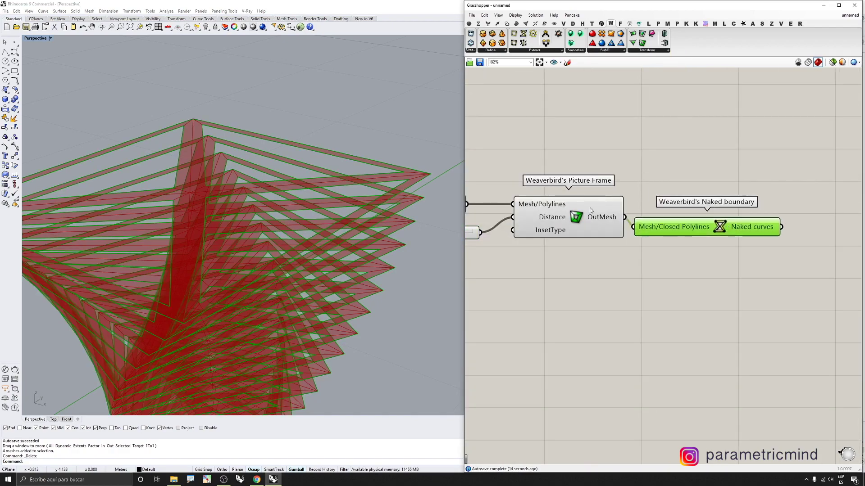
Turn off the preview of Weaverbird's Picture Frame so only the boundary curves are drawn
click(571, 208)
middle_click(571, 208)
click(594, 185)
scroll(382, 153, down, 7)
right_drag(356, 173, 358, 185)
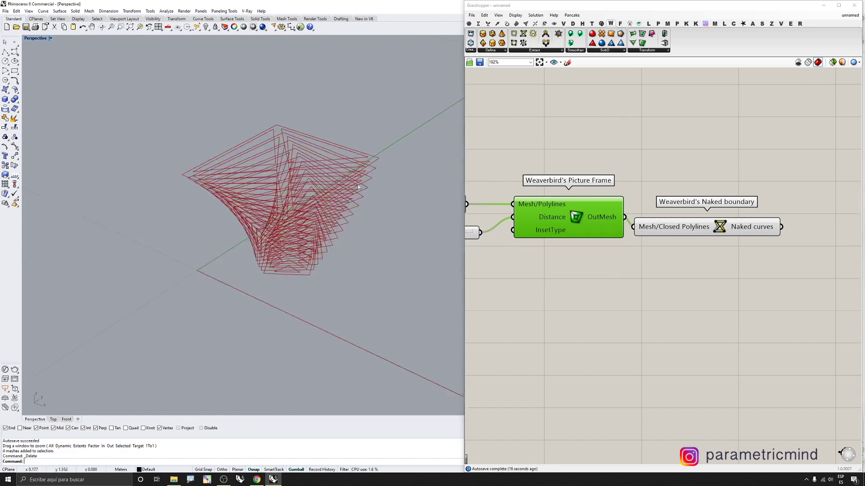
scroll(754, 198, up, 2)
scroll(749, 222, up, 1)
Align the Naked boundary component with the Picture Frame's OutMesh output and inspect its curves in the perspective view
click(749, 222)
scroll(364, 163, up, 3)
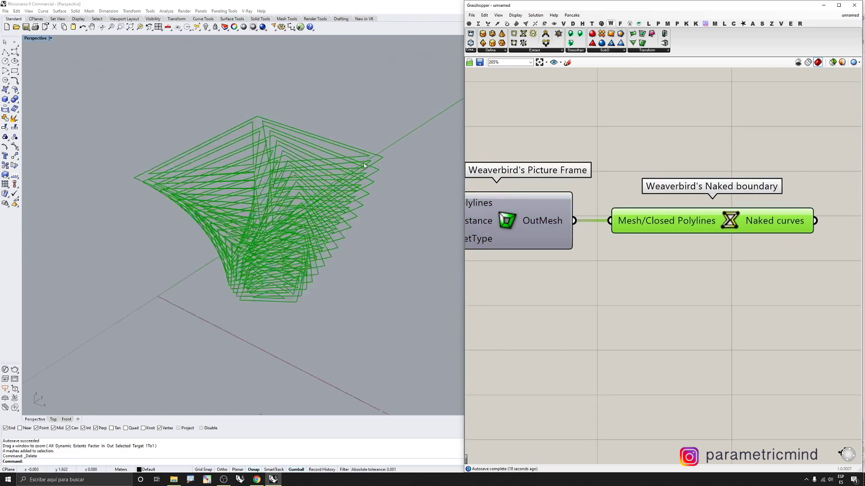
right_drag(379, 149, 392, 153)
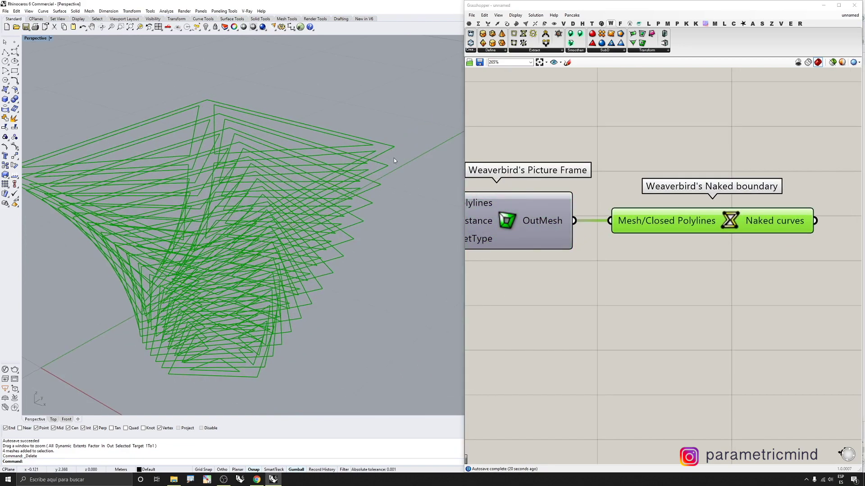
scroll(394, 156, up, 1)
scroll(803, 200, down, 1)
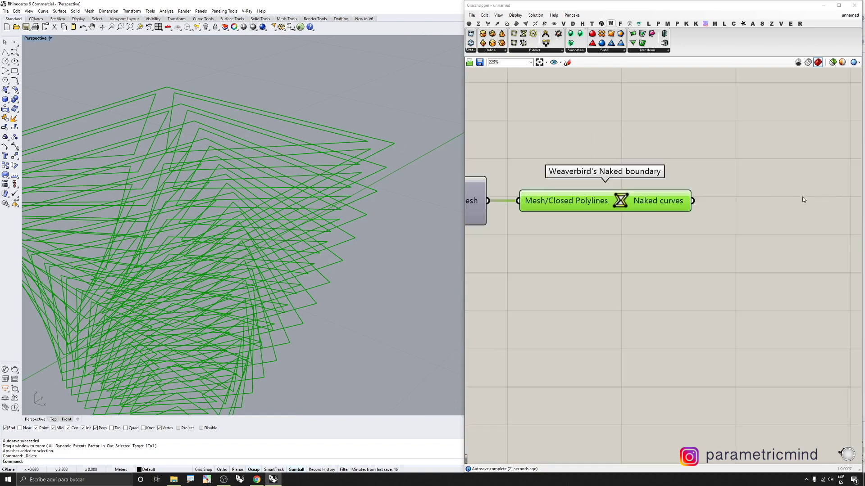
Add a Cull Index component and connect the Naked curves output to its List input
double_click(732, 201)
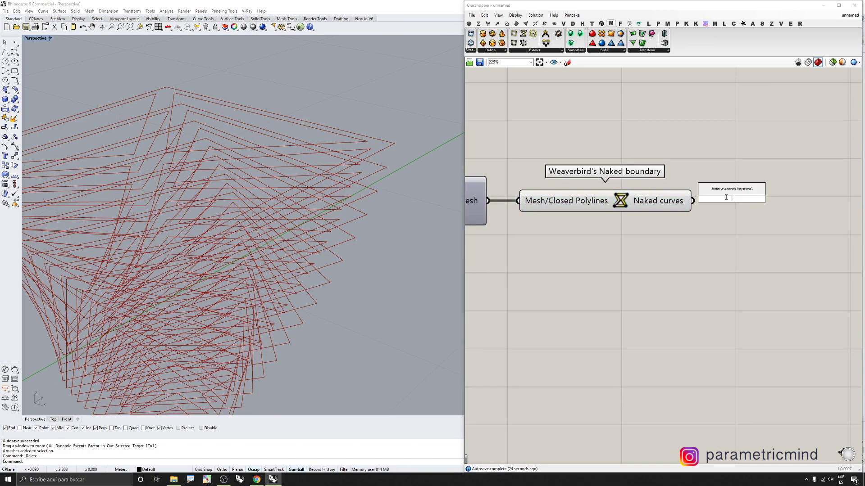
text(cull in)
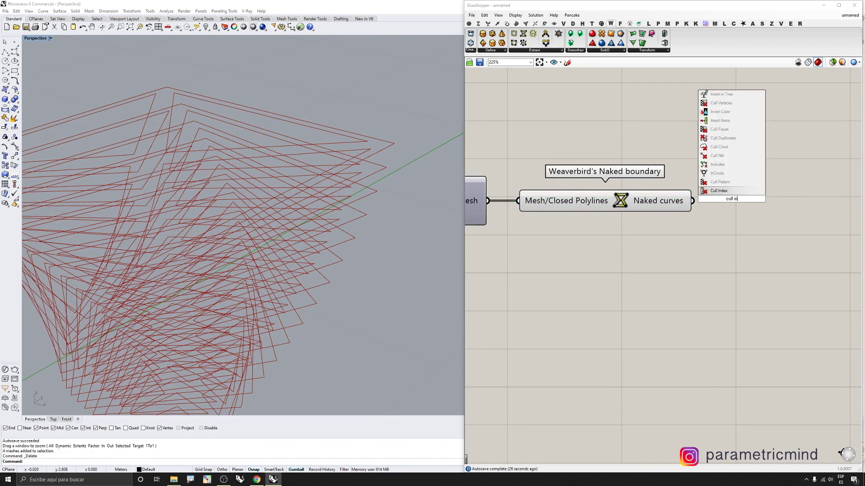
key(Return)
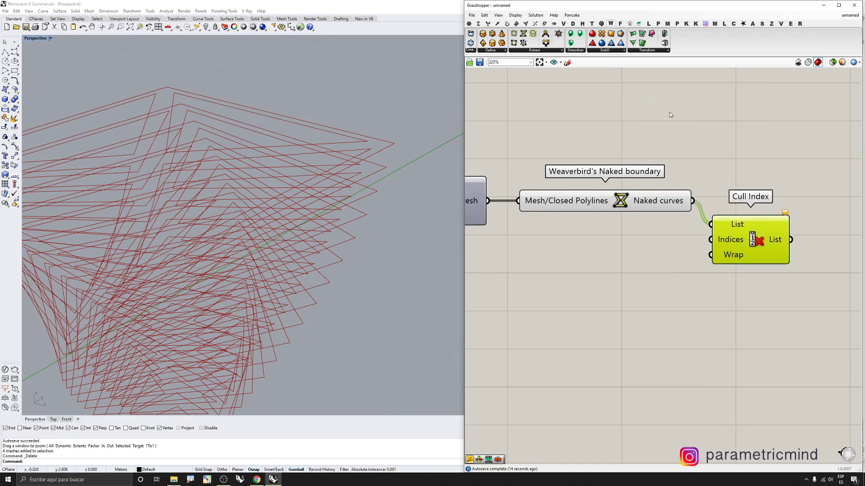
Add a Panel connected to the Naked curves output and read through its curve list to the last entry
click(469, 24)
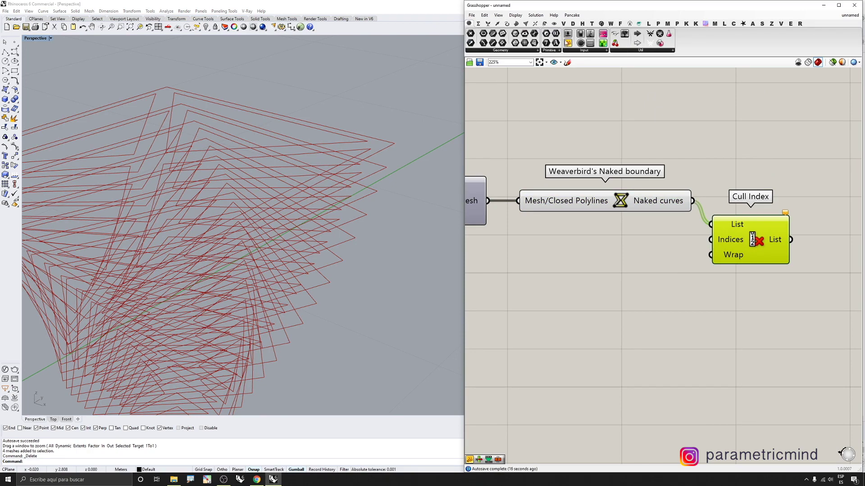
drag(566, 43, 692, 201)
scroll(666, 221, down, 3)
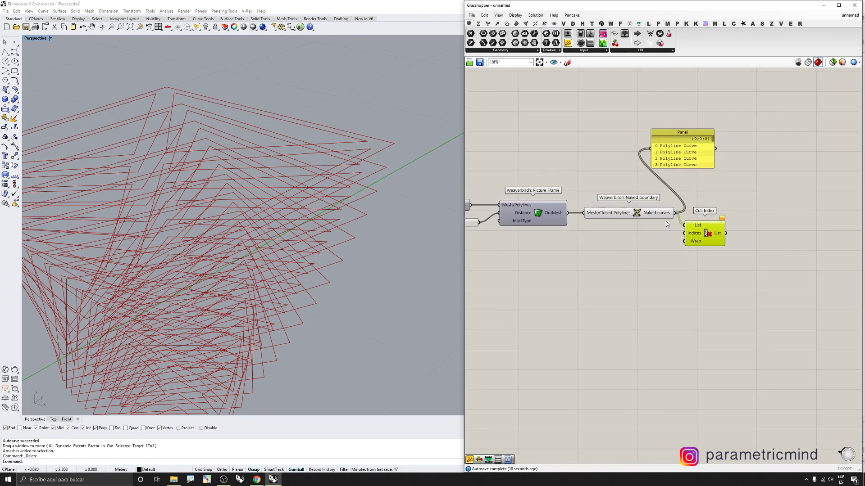
scroll(665, 220, up, 1)
scroll(714, 148, down, 2)
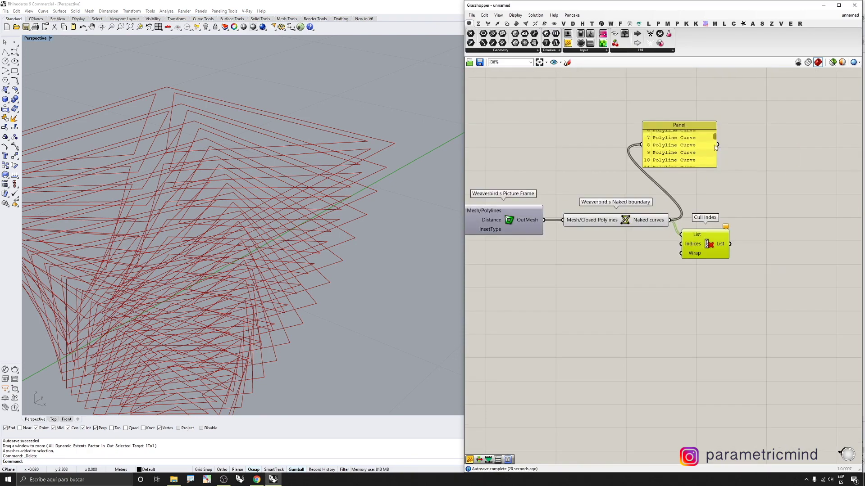
drag(715, 148, 716, 173)
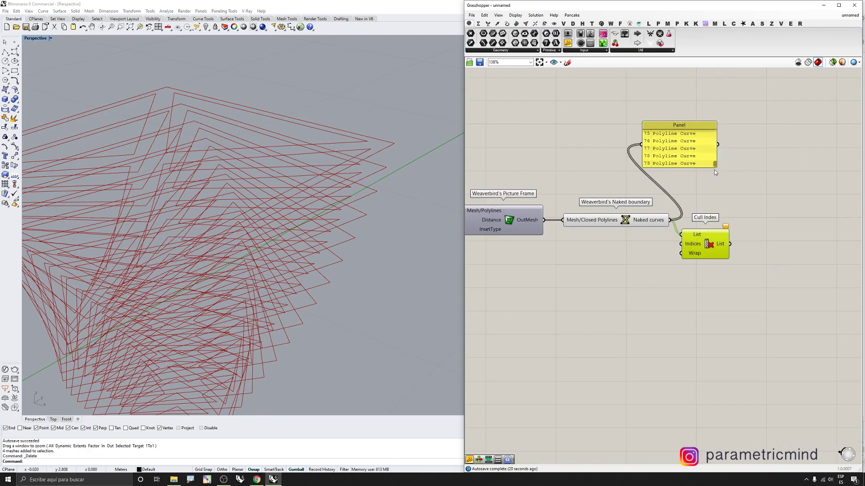
Delete the Panel listing the naked curves and inspect the stacked boundary curves from a low perspective angle
click(695, 155)
key(Delete)
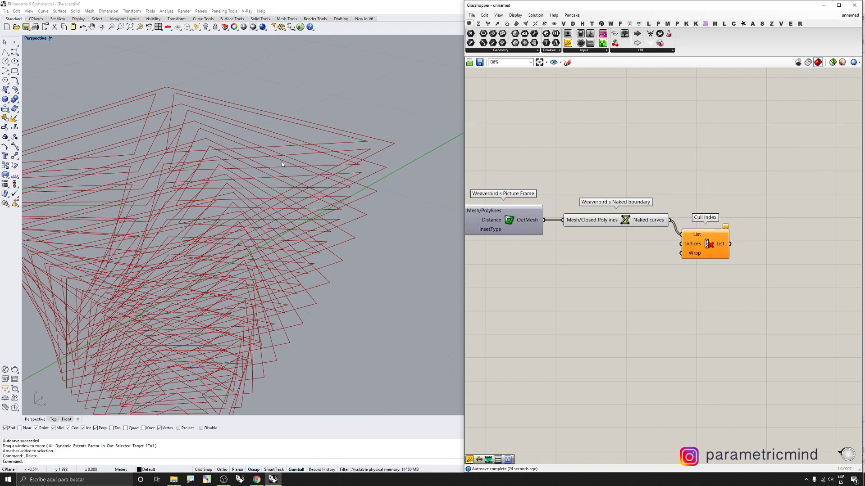
right_drag(282, 164, 292, 142)
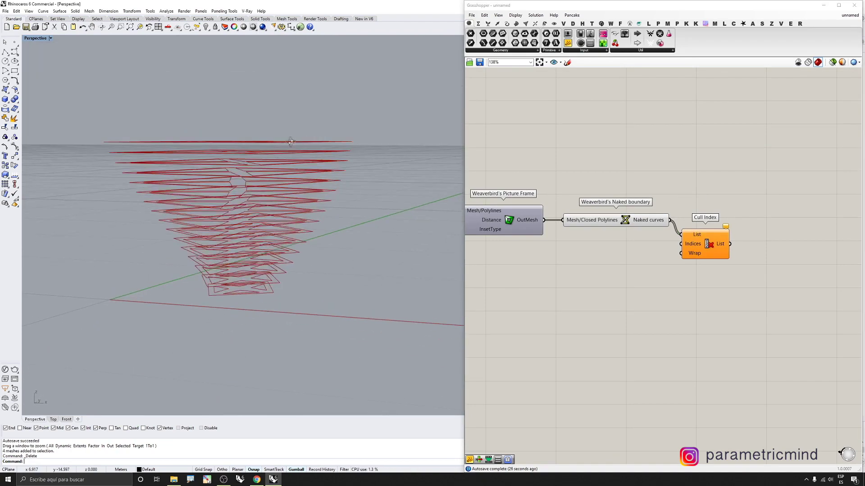
scroll(291, 142, up, 2)
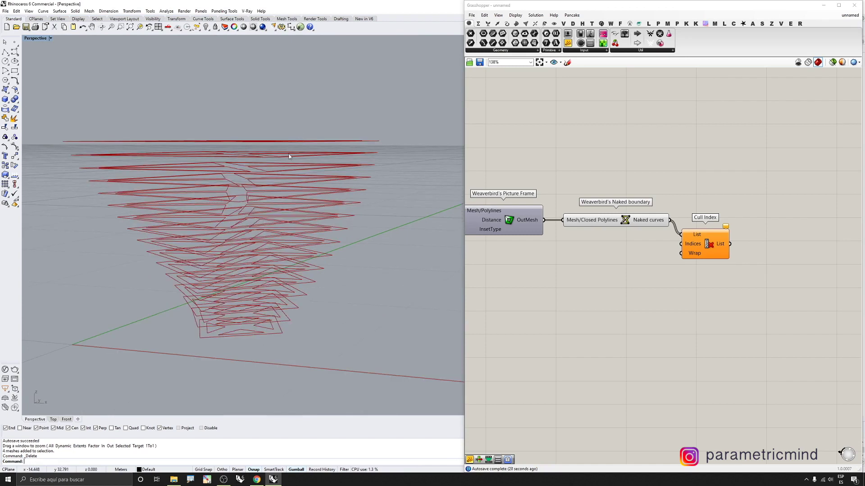
right_drag(281, 286, 280, 270)
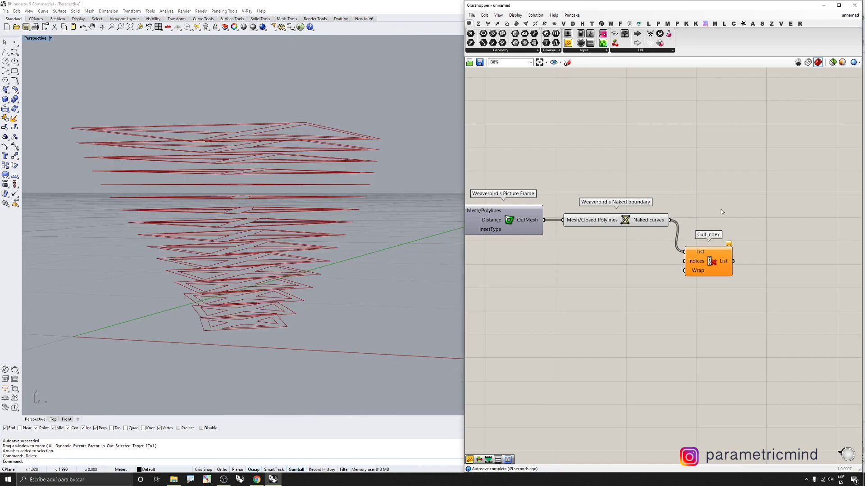
Add a Partition List component beside the Naked boundary component and connect the Naked curves output to its List input
double_click(720, 209)
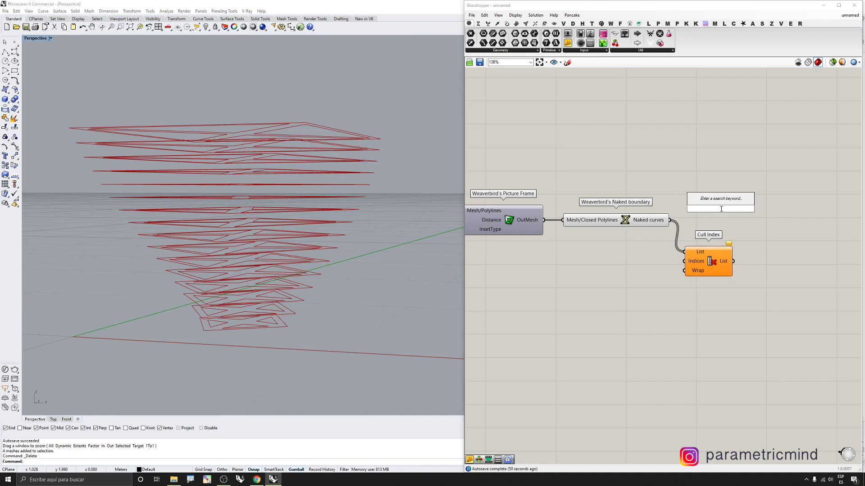
text(partit)
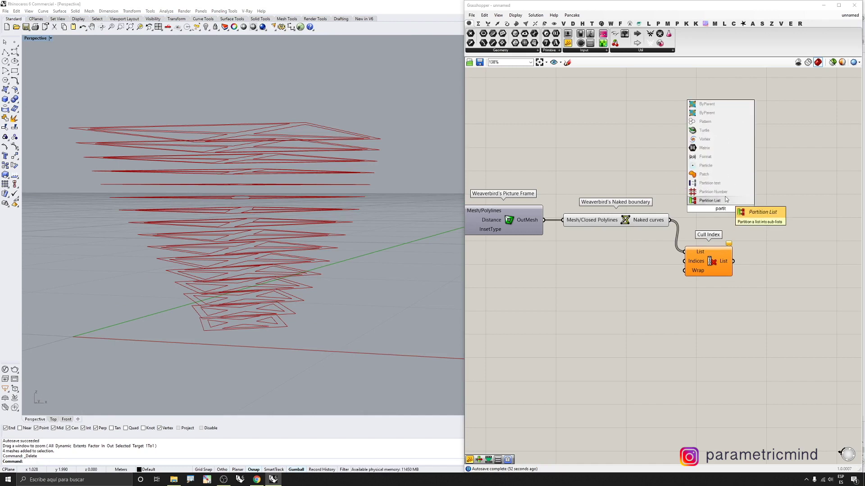
click(726, 200)
drag(700, 259, 777, 278)
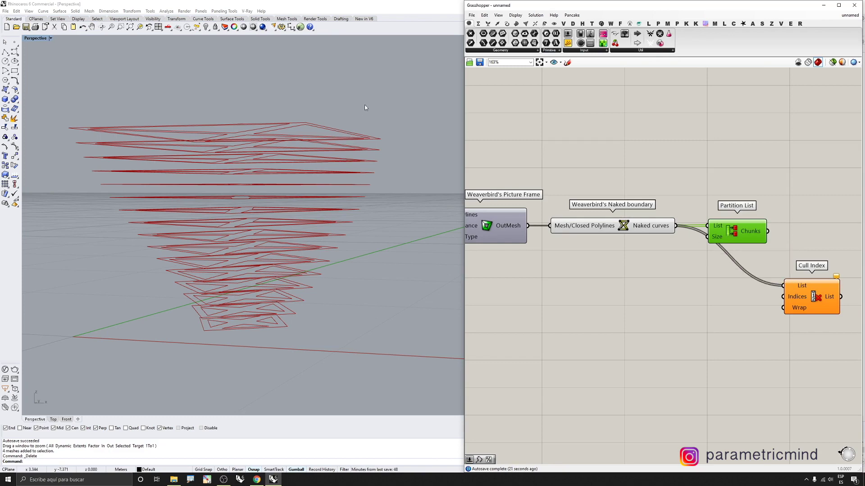
right_drag(364, 108, 291, 142)
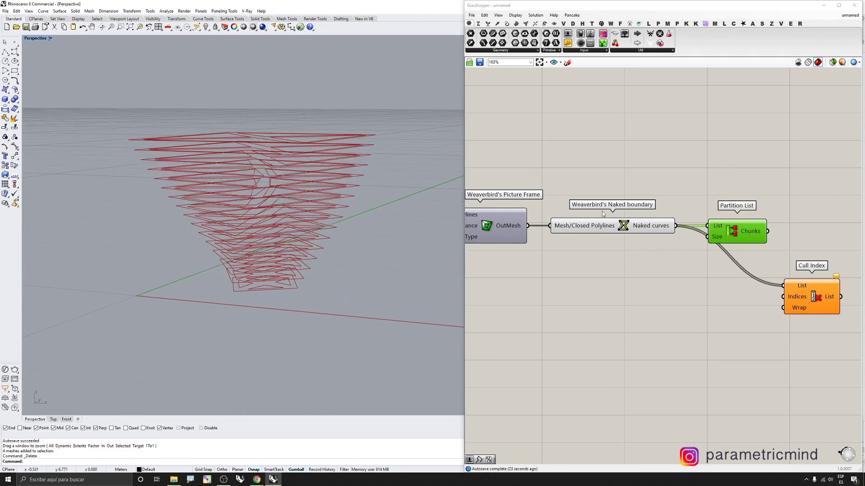
Locate the Division component feeding the Series count in the tower group and connect its Result to a new Panel
scroll(774, 218, down, 5)
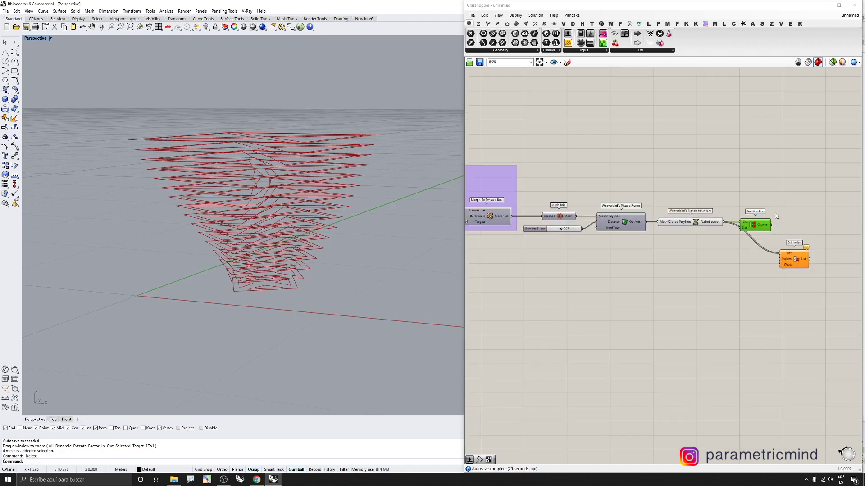
scroll(690, 267, up, 4)
scroll(691, 269, up, 3)
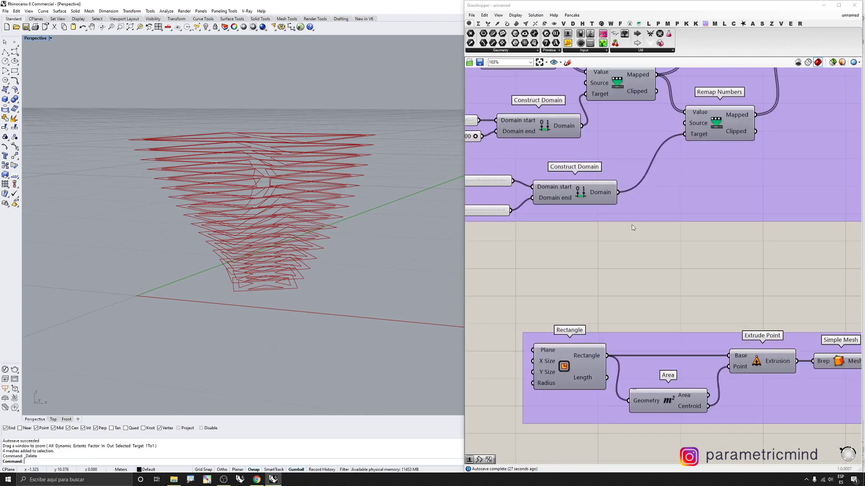
scroll(635, 225, down, 3)
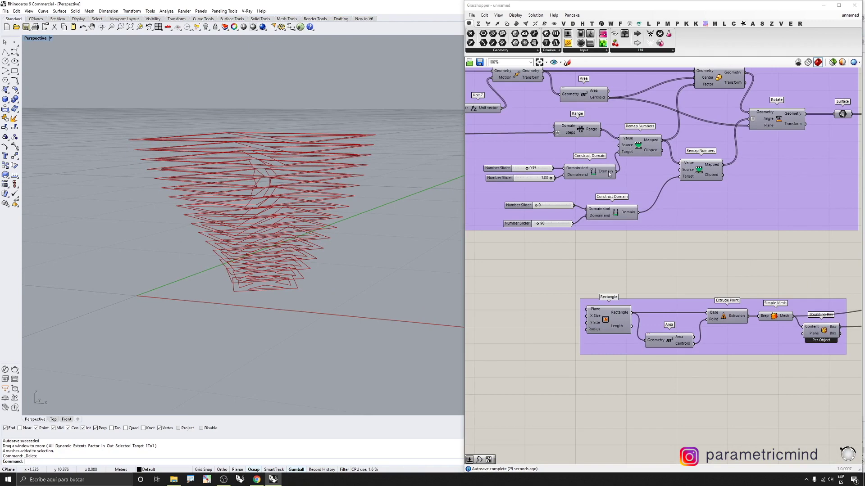
scroll(599, 171, up, 2)
scroll(603, 134, down, 3)
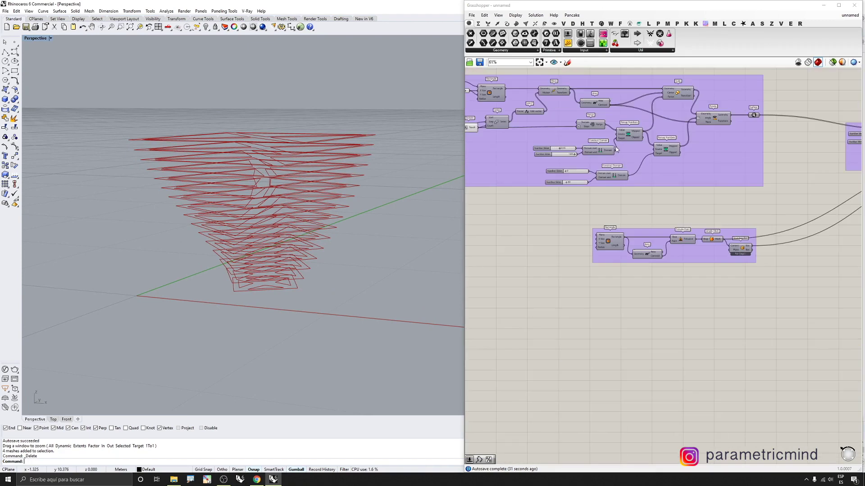
scroll(568, 115, up, 3)
scroll(570, 117, down, 2)
scroll(516, 149, up, 3)
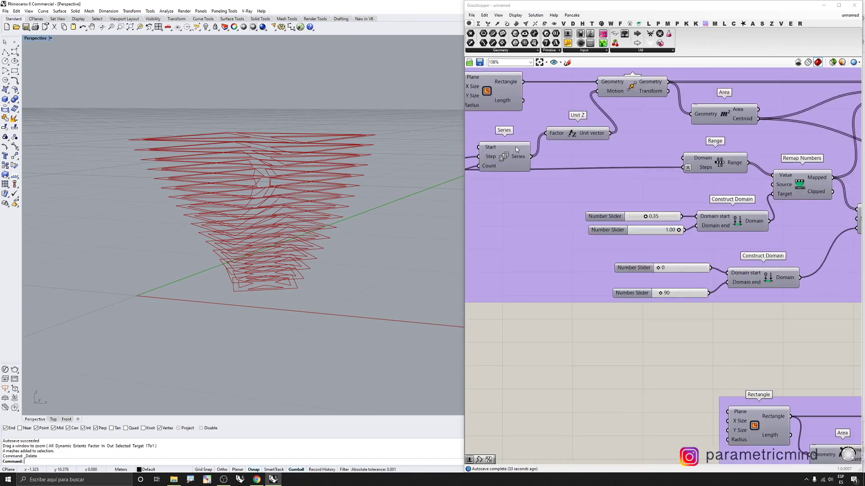
scroll(622, 135, down, 2)
scroll(518, 166, up, 3)
click(489, 175)
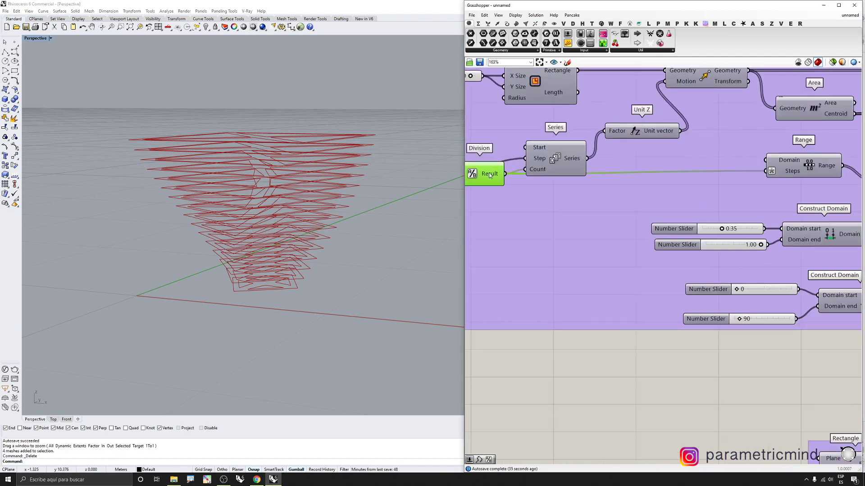
drag(568, 43, 604, 379)
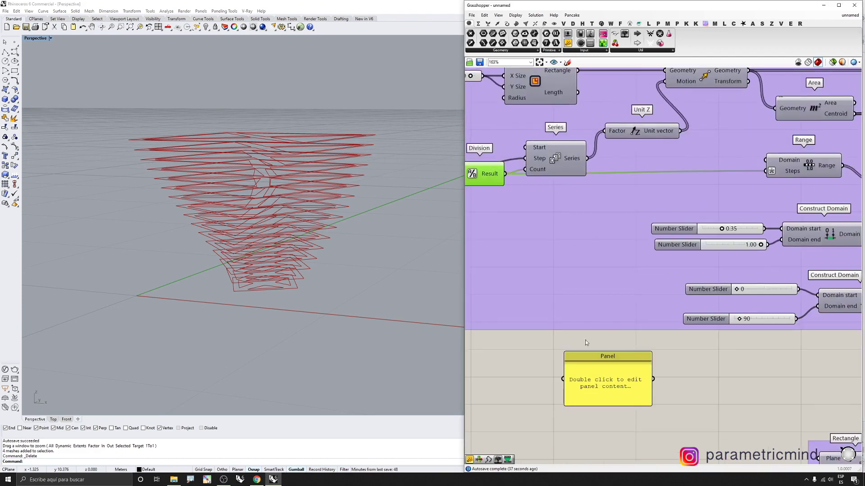
drag(505, 173, 563, 379)
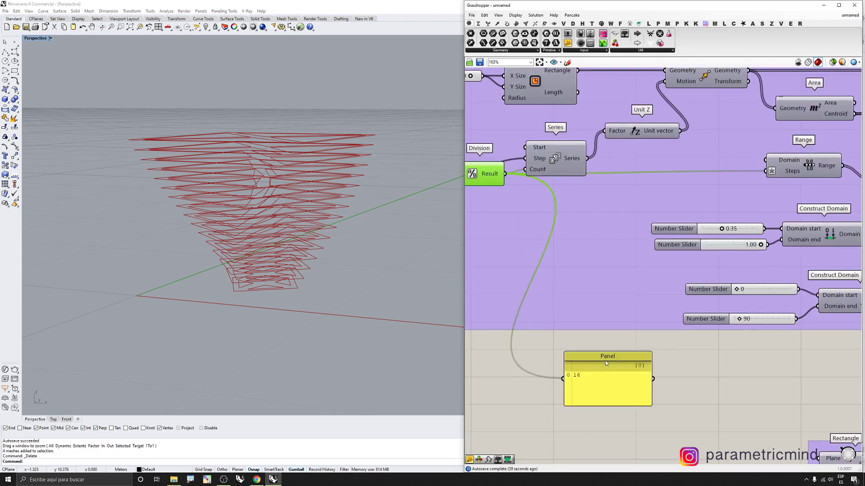
Move the Division result Panel below the Partition List and Naked boundary components and shrink it
click(599, 360)
scroll(546, 345, down, 3)
scroll(644, 349, down, 7)
drag(545, 344, 659, 318)
scroll(649, 337, up, 4)
scroll(630, 326, down, 3)
scroll(689, 329, up, 4)
scroll(726, 329, up, 2)
drag(704, 368, 649, 349)
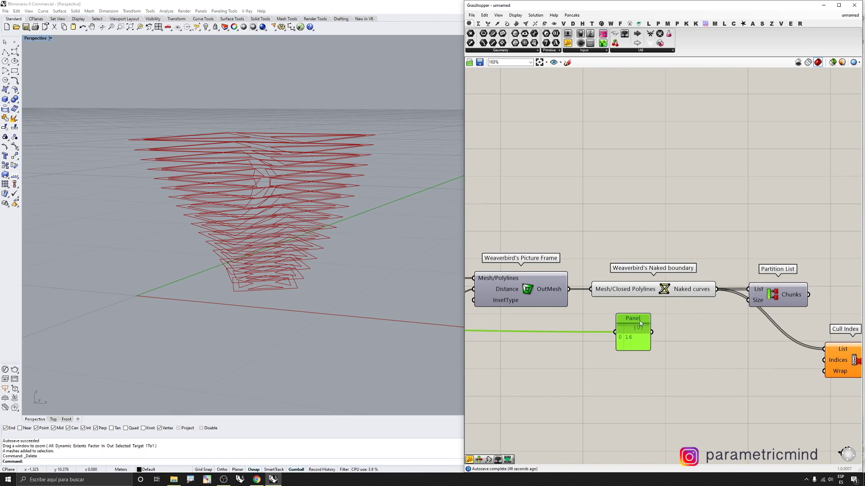
drag(639, 321, 724, 358)
double_click(671, 326)
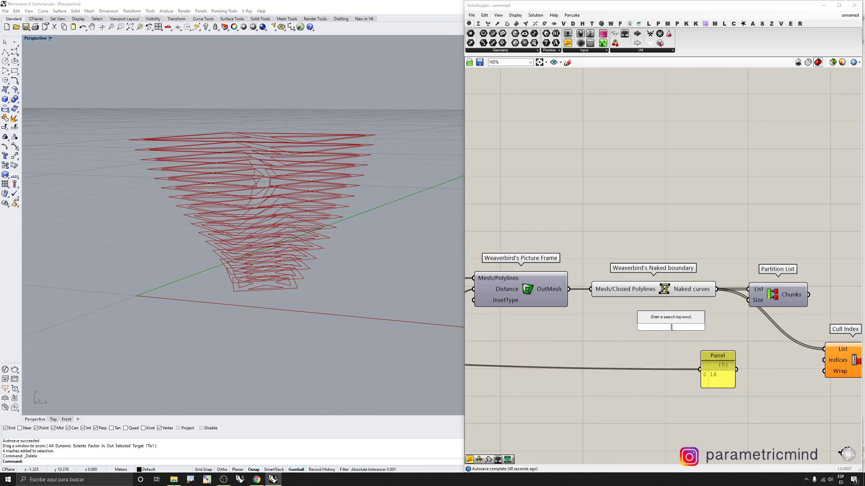
text(lsit l)
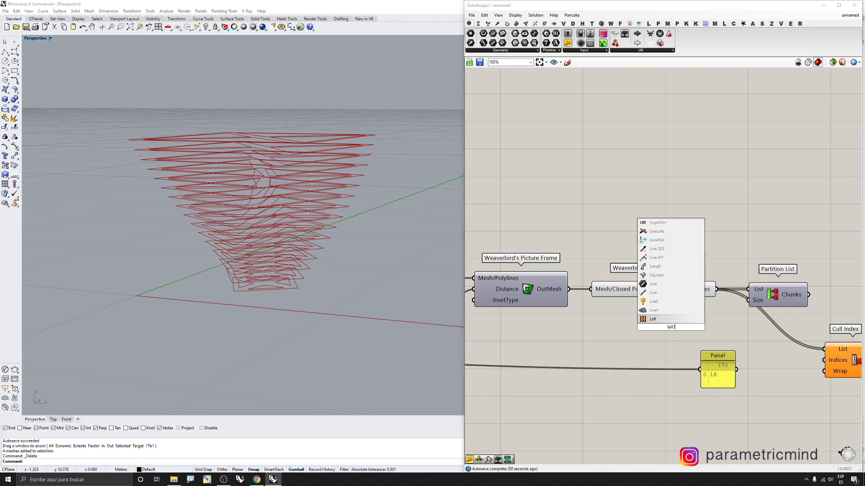
text(enght)
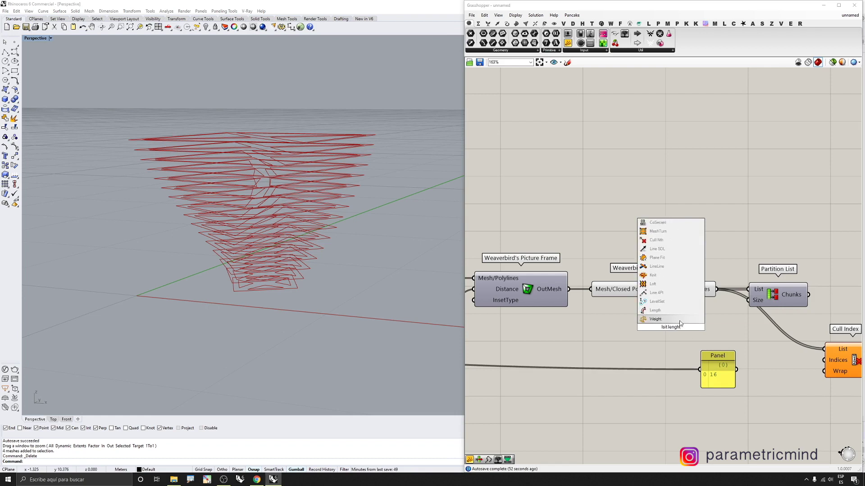
Add a List Length component below the Naked boundary component and connect the Naked curves output to its List input
double_click(659, 337)
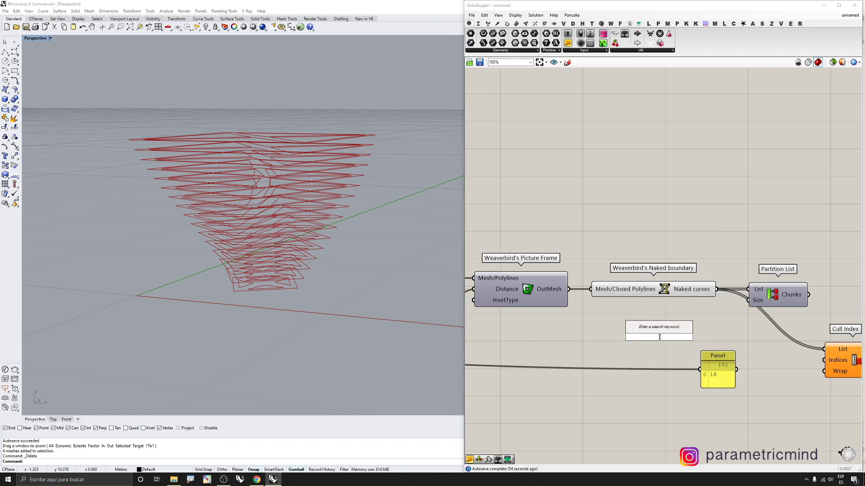
text(list le)
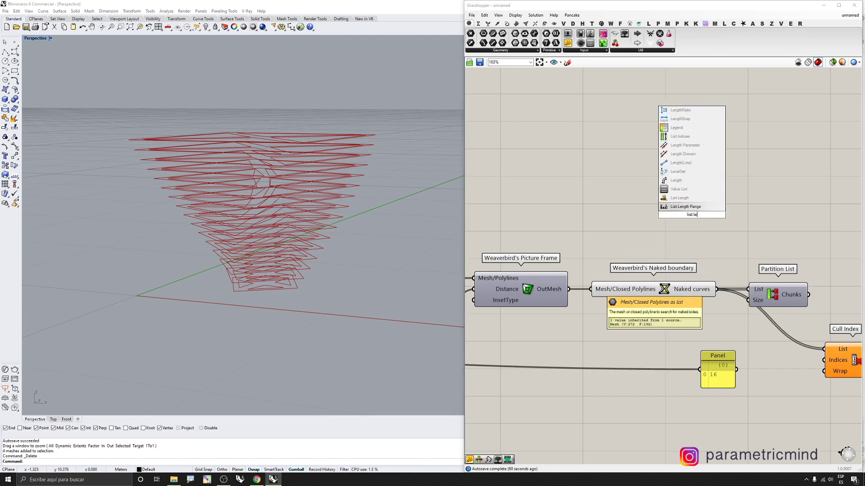
text(nght)
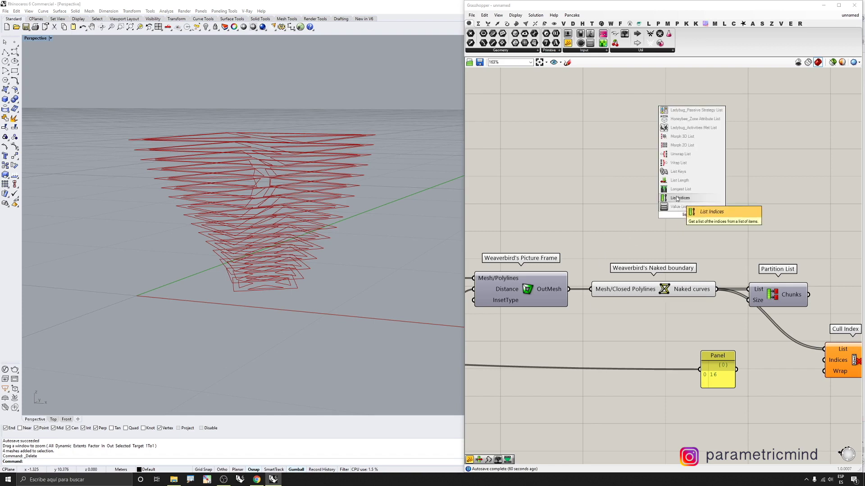
click(679, 180)
drag(688, 231, 690, 337)
drag(716, 290, 662, 326)
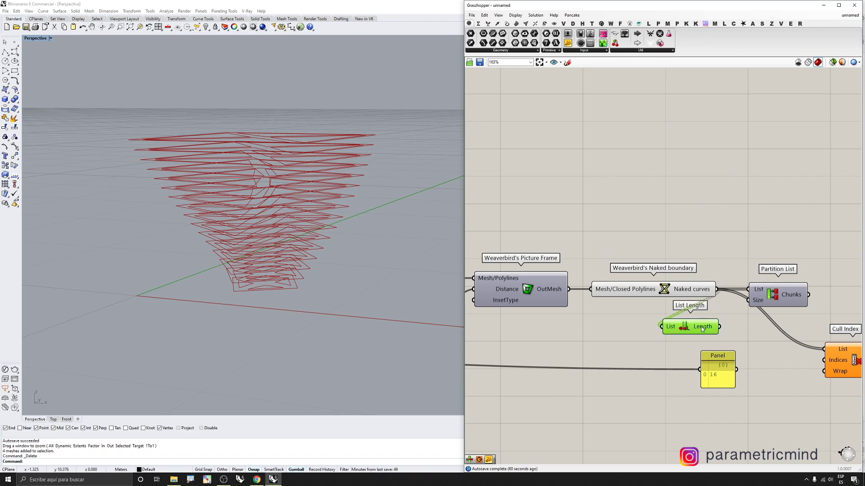
Add a Division component with List Length's output connected to A and the Panel's value connected to B
scroll(703, 356, up, 1)
right_drag(703, 356, 692, 342)
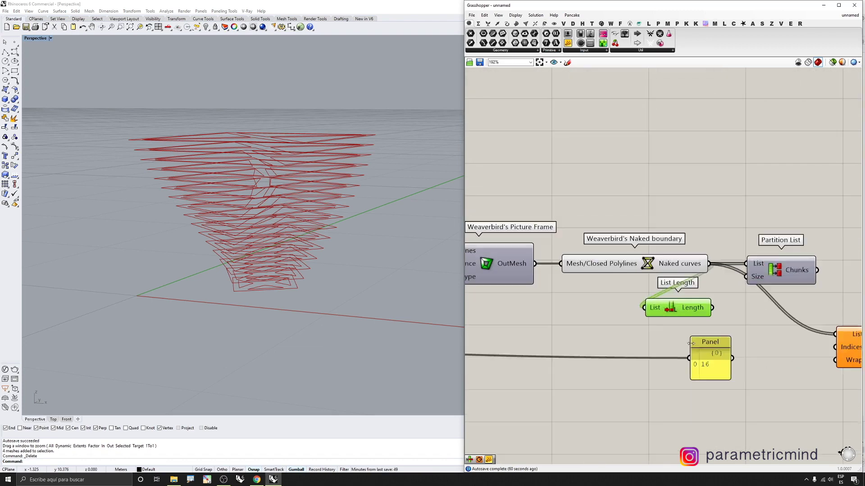
drag(701, 346, 697, 371)
double_click(715, 344)
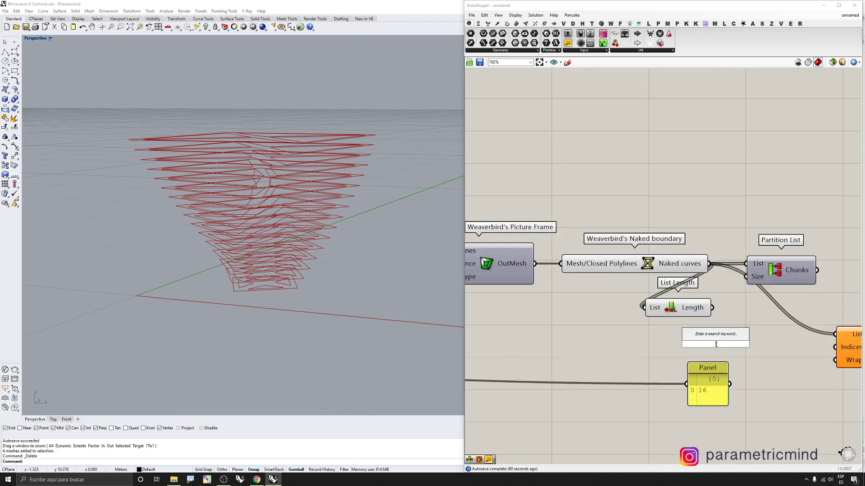
text(/)
key(Return)
drag(685, 337, 712, 307)
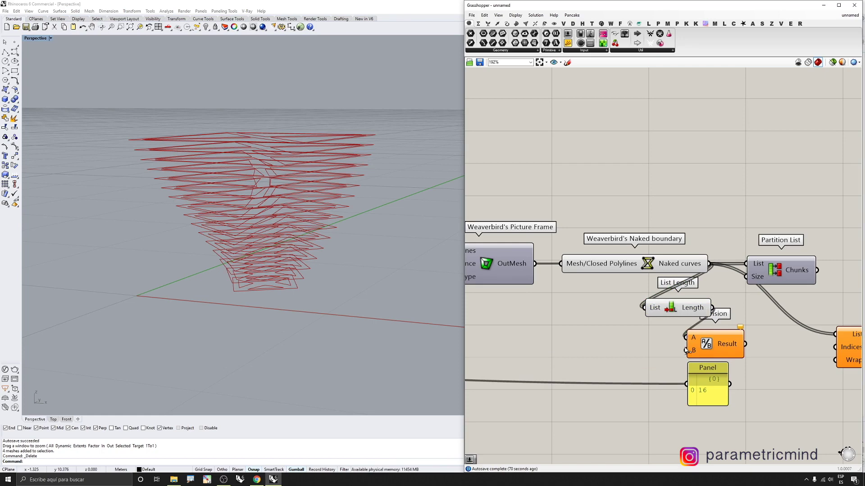
drag(685, 350, 729, 383)
Connect the new Division's Result to the Partition List's Size input and tidy the Partition List's position
drag(710, 346, 728, 279)
scroll(753, 346, down, 1)
click(763, 274)
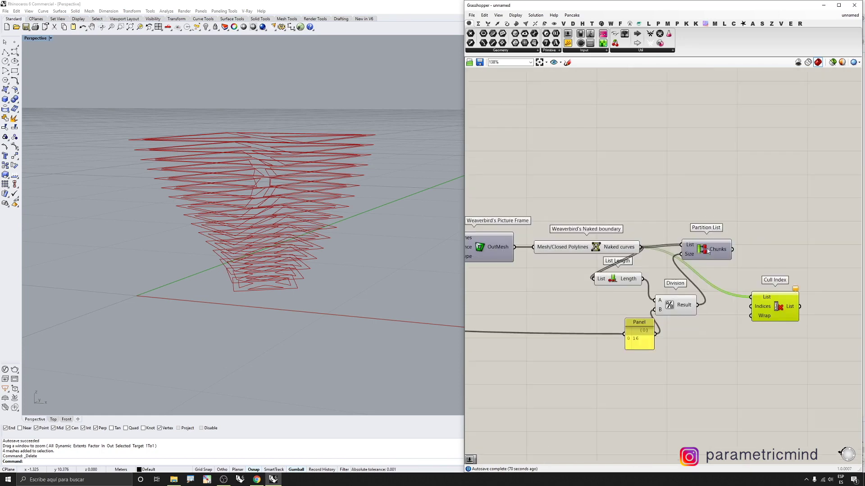
drag(708, 251, 709, 254)
mouse_move(716, 254)
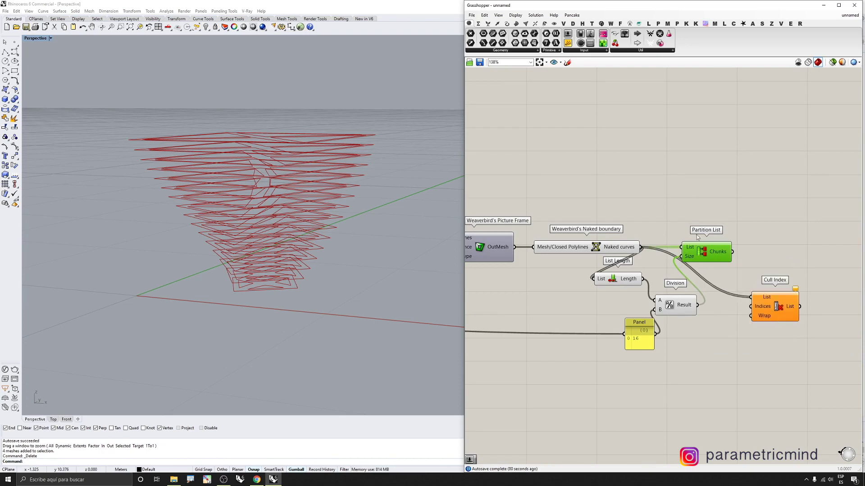
Replace the Cull Index component's List input with the Partition List's Chunks output and reposition the Cull Index
right_drag(758, 252, 720, 236)
scroll(720, 236, down, 2)
scroll(704, 247, up, 3)
scroll(659, 257, up, 1)
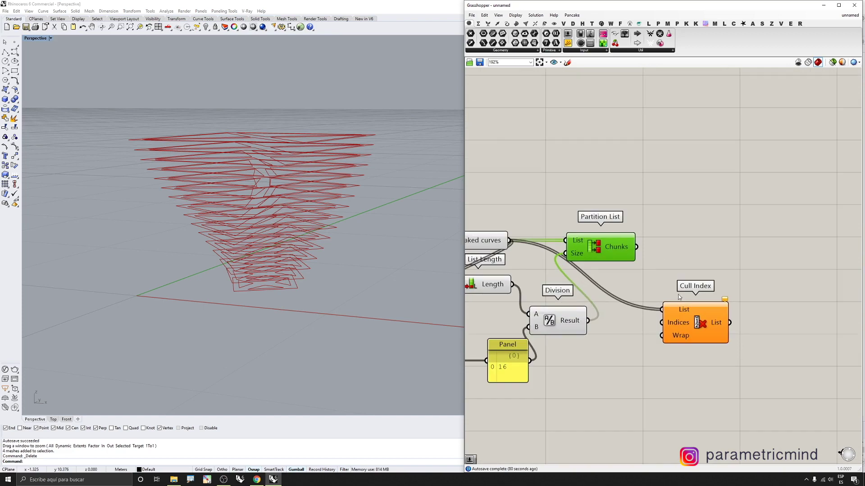
drag(661, 309, 637, 247)
drag(696, 330, 745, 310)
Turn off the preview of the components from Naked boundary through Partition List
scroll(692, 282, down, 5)
drag(670, 224, 574, 342)
middle_click(575, 342)
click(599, 318)
right_drag(456, 253, 461, 272)
scroll(739, 279, up, 4)
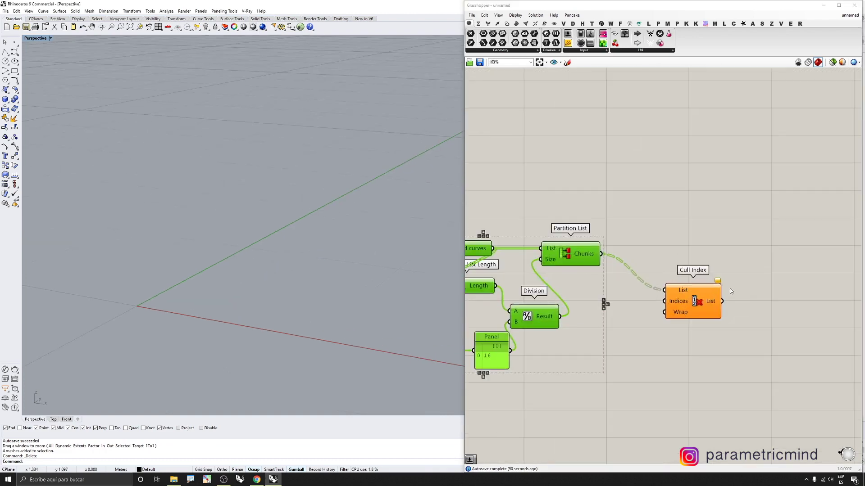
Add a Number Slider ranging from 0 to 4, set to 0, and connect it to the Cull Index's Indices input
drag(696, 299, 765, 274)
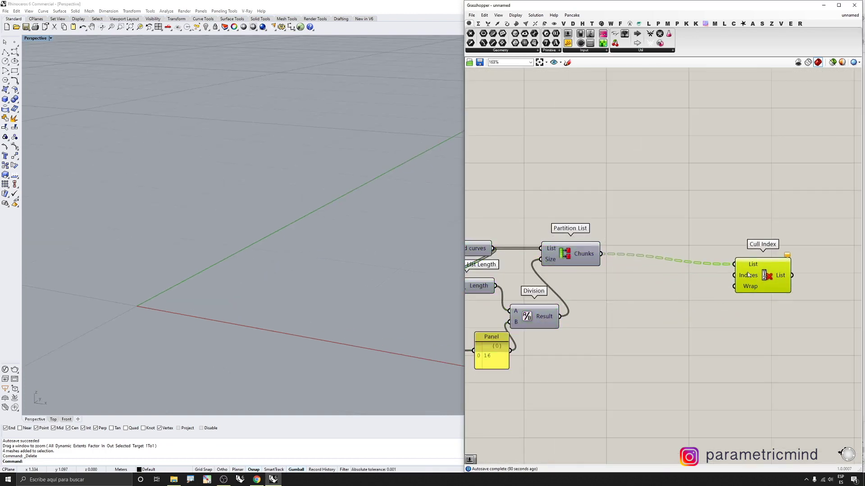
double_click(692, 306)
text(0)
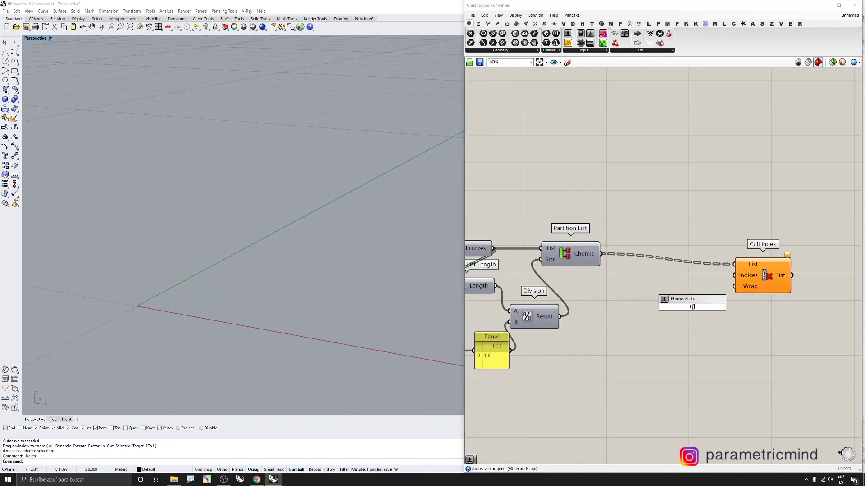
text(..4)
key(Return)
drag(737, 282, 748, 308)
drag(761, 270, 771, 260)
right_drag(316, 194, 275, 168)
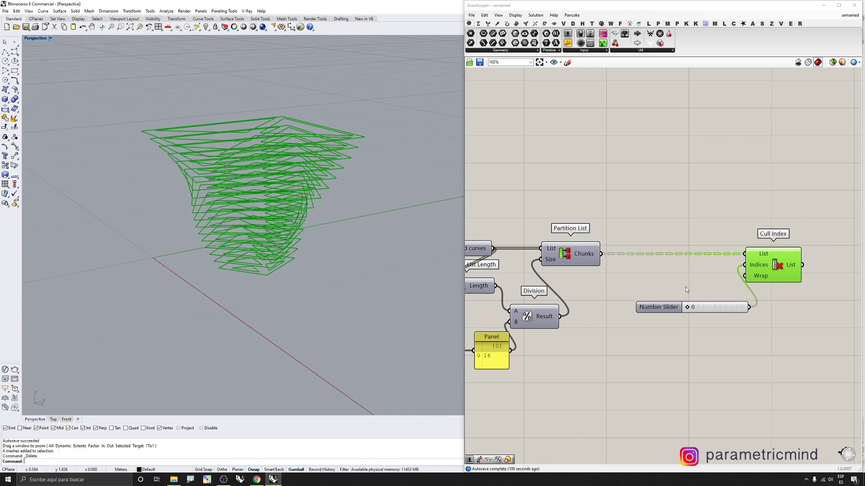
scroll(678, 315, up, 3)
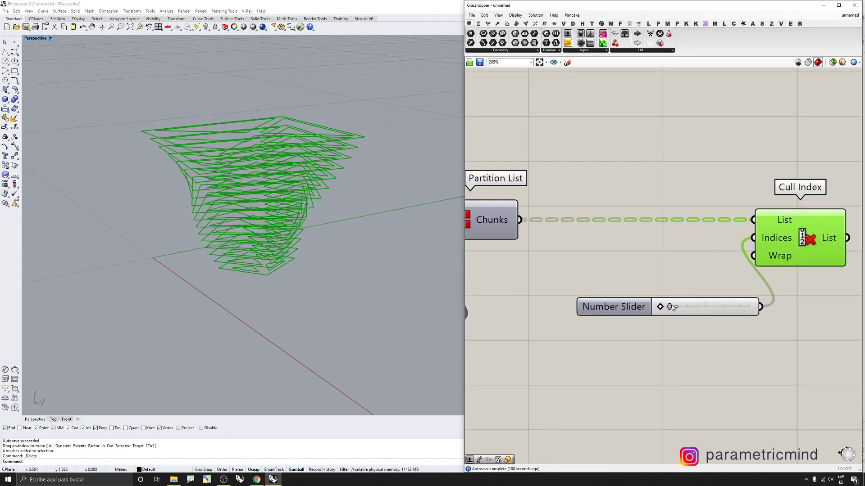
Set the Number Slider feeding the Cull Index's Indices input to 1 and check the remaining curves from another angle
drag(671, 307, 682, 307)
right_drag(343, 255, 360, 243)
scroll(662, 281, down, 6)
scroll(709, 279, up, 3)
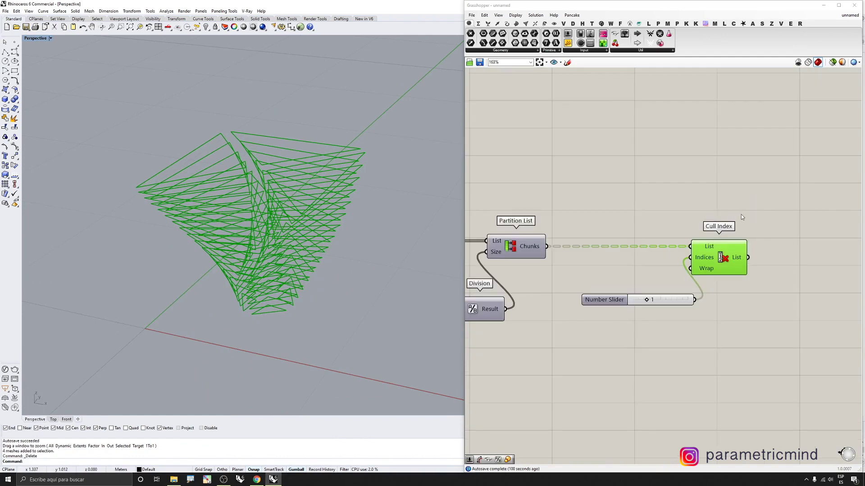
Simplify the Cull Index component's List output
right_click(742, 260)
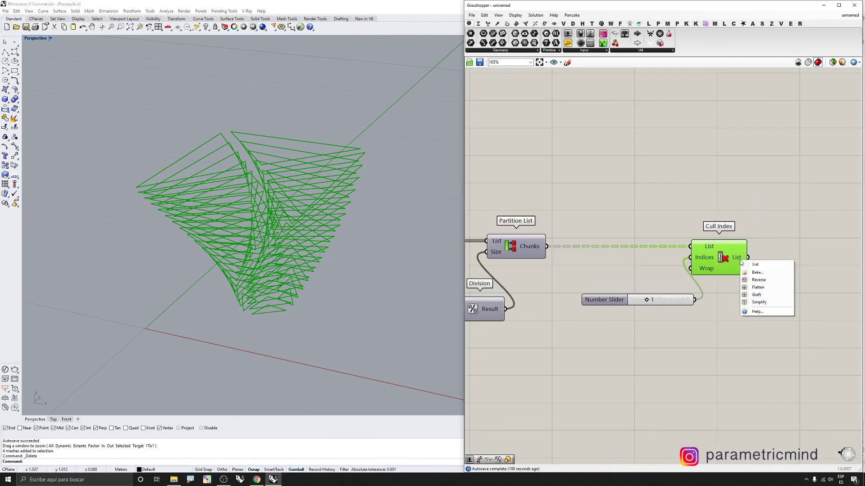
click(757, 295)
scroll(738, 254, up, 3)
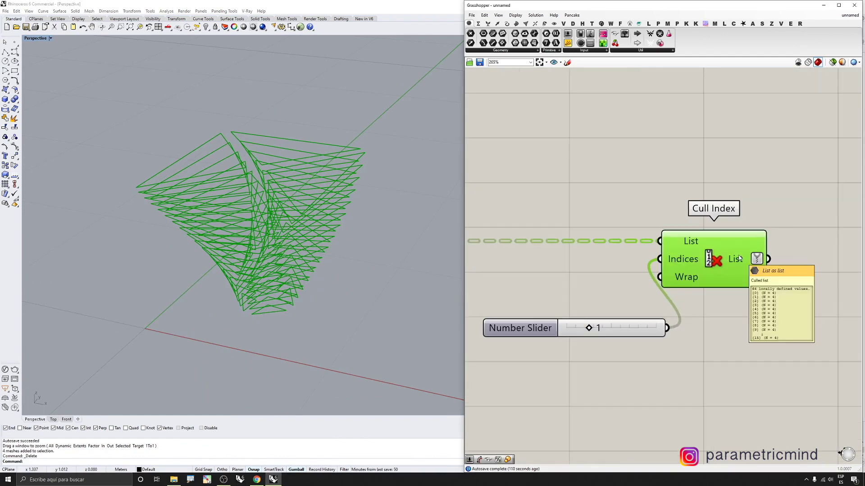
scroll(739, 259, down, 2)
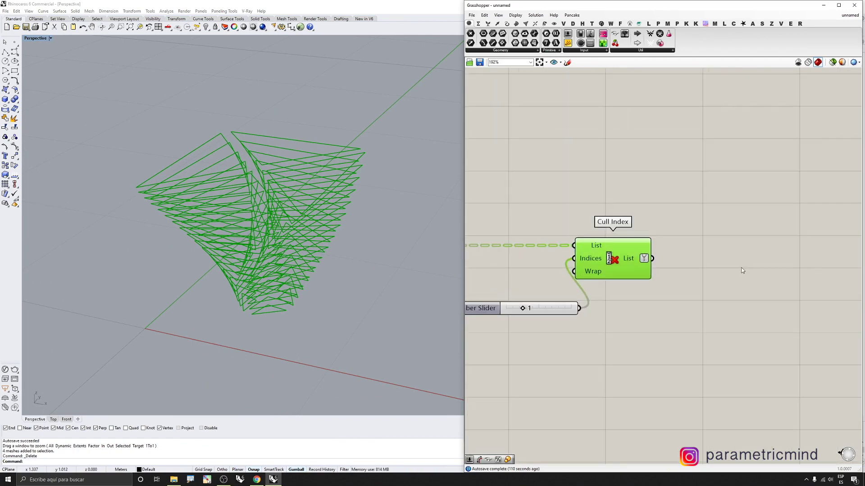
Add a Loft component, feed its Curves input from the Cull Index's List output, and move it farther from the Cull Index
double_click(741, 267)
text(loft)
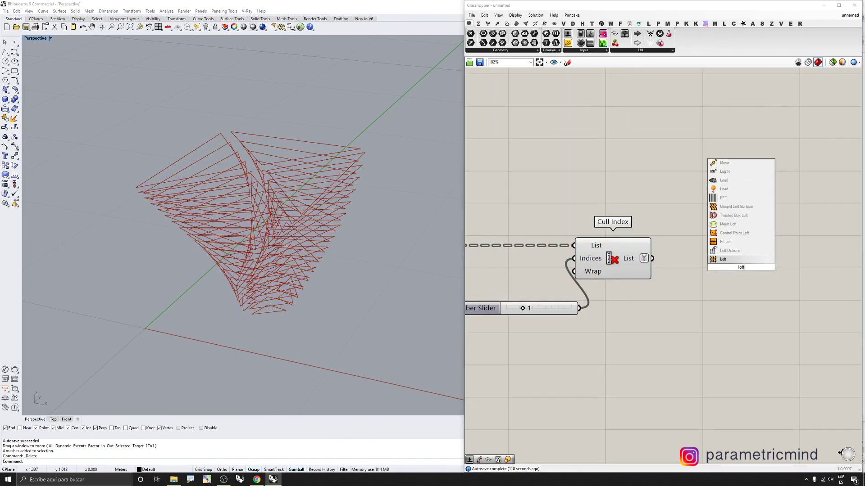
click(723, 259)
drag(652, 259, 705, 261)
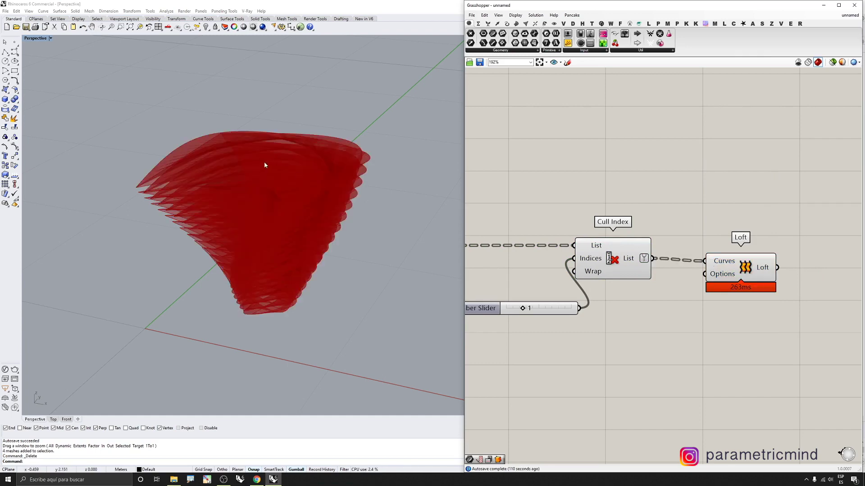
right_drag(264, 162, 256, 171)
scroll(565, 249, down, 3)
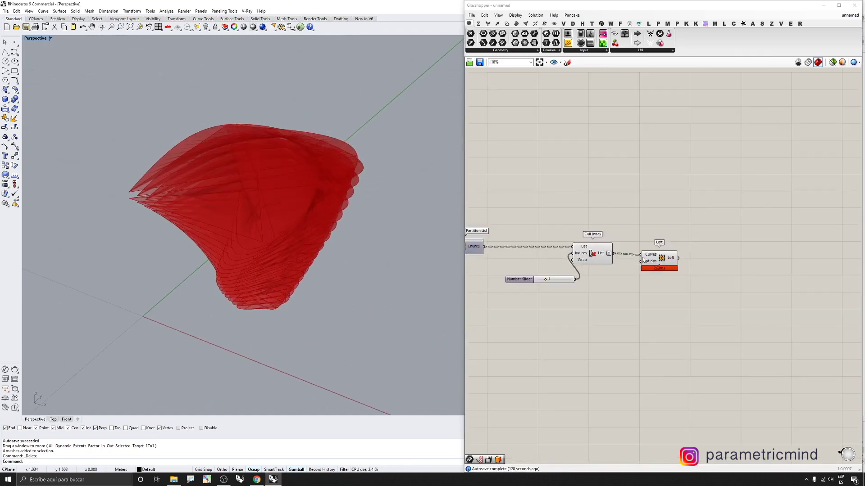
scroll(650, 257, up, 4)
drag(685, 267, 774, 288)
Inspect the data structure of the Cull Index's List output in a temporary Panel, and delete the Panel
click(671, 229)
click(547, 248)
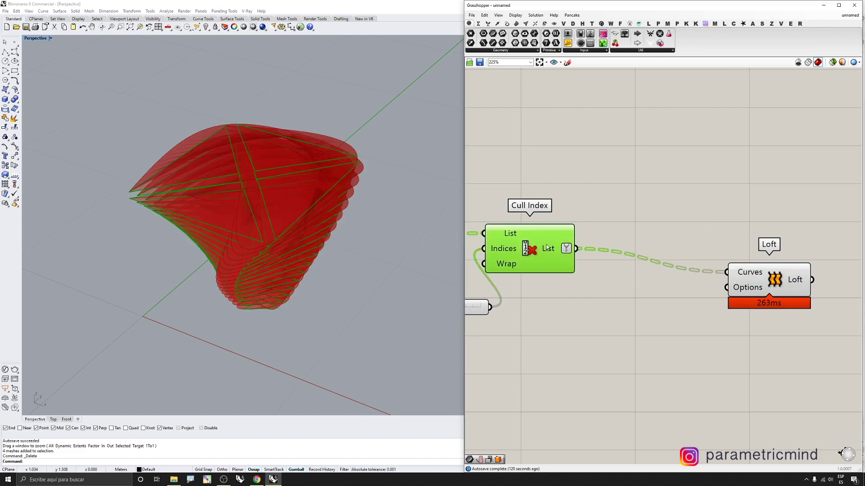
mouse_move(547, 248)
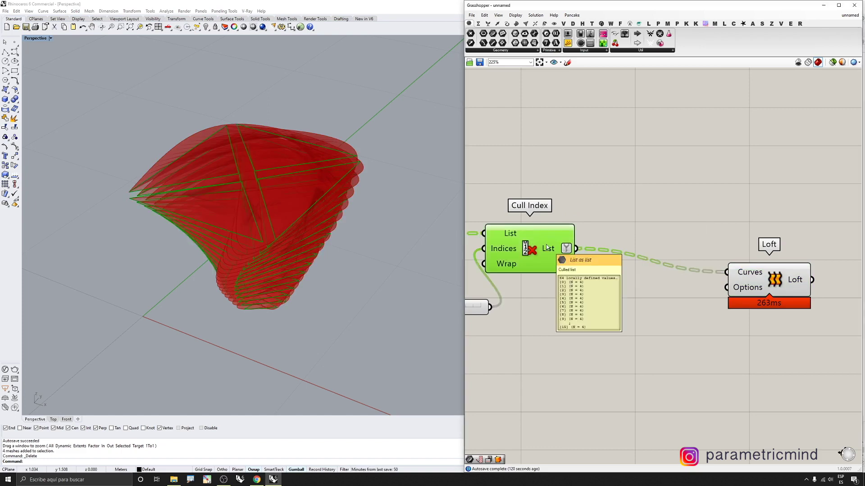
drag(618, 211, 622, 213)
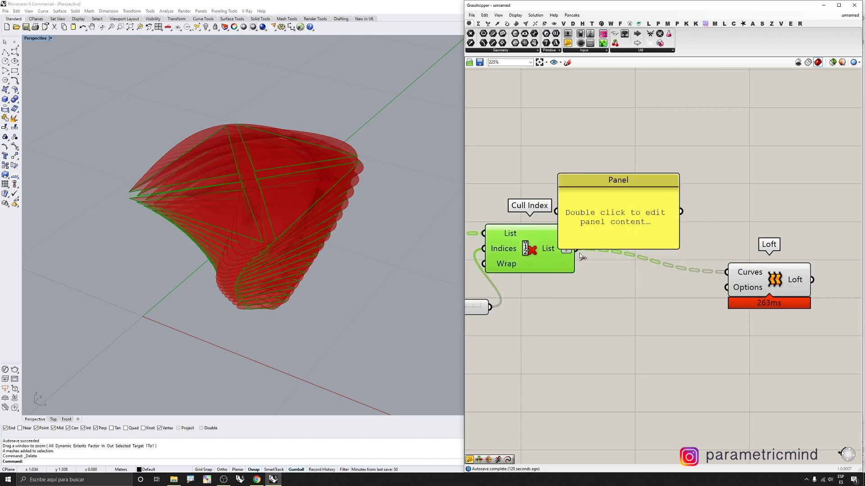
drag(576, 248, 642, 165)
drag(699, 139, 708, 196)
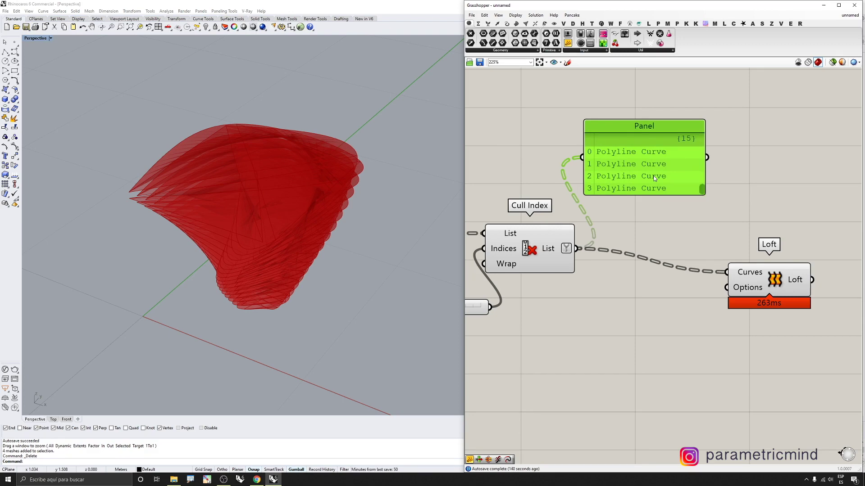
key(Delete)
Insert a Flip Matrix between the Cull Index's List output and the Loft's Curves input
double_click(644, 192)
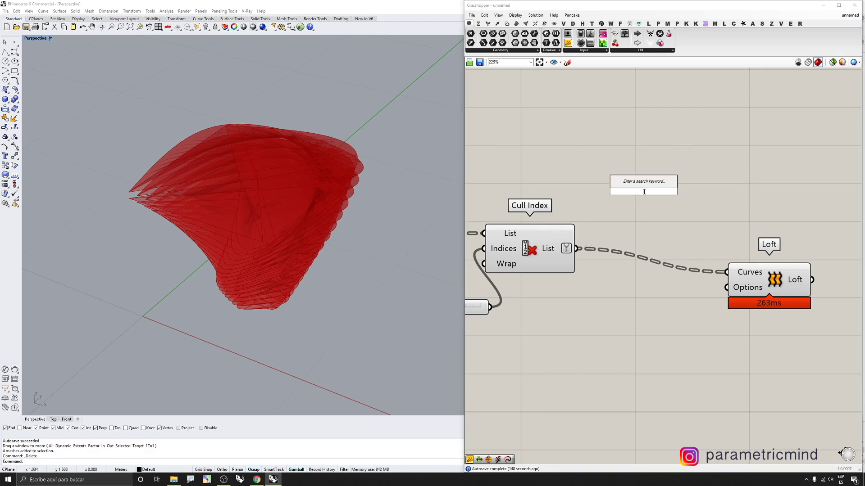
text(flip m)
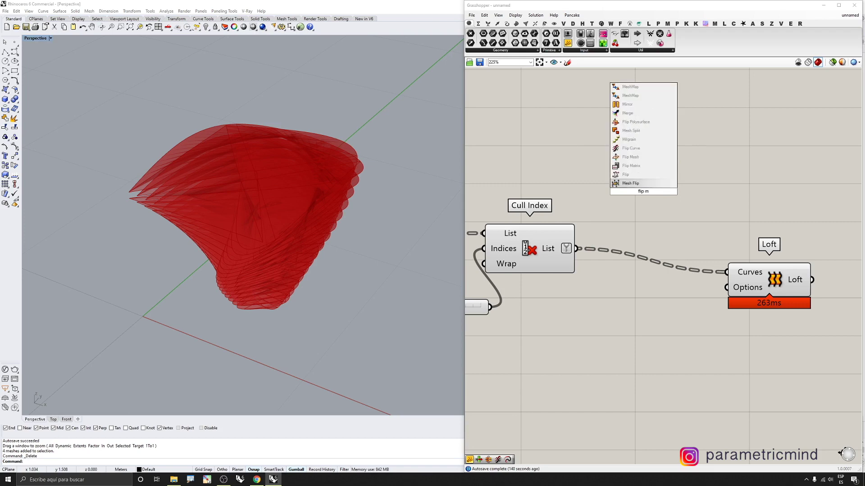
click(631, 166)
drag(605, 191, 576, 248)
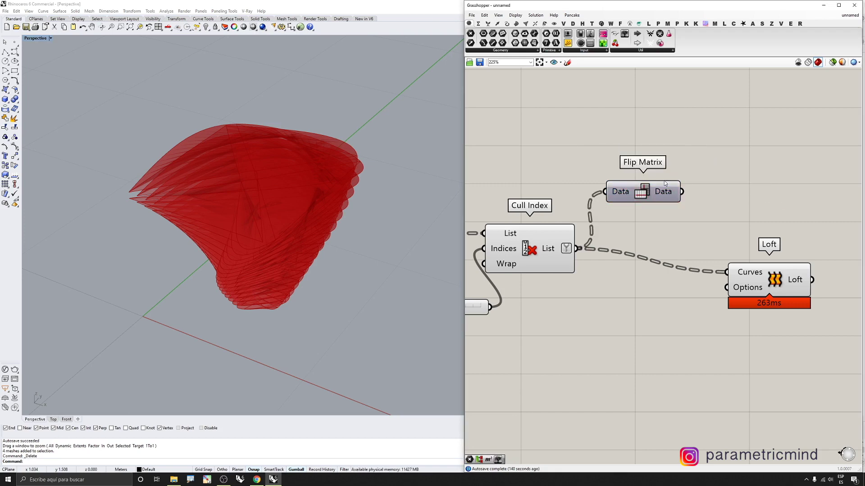
drag(663, 190, 659, 242)
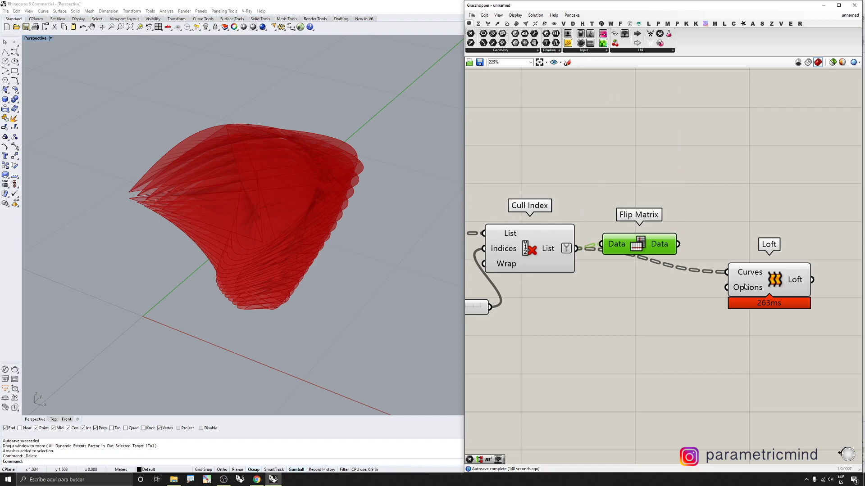
drag(729, 271, 670, 244)
Turn off the preview of the Cull Index and Flip Matrix components
scroll(676, 215, down, 4)
drag(673, 189, 580, 285)
middle_click(580, 285)
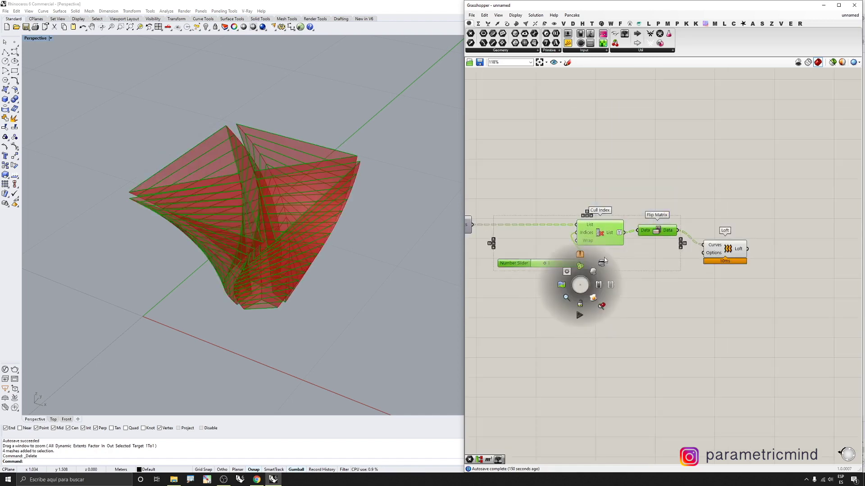
click(595, 268)
mouse_move(253, 249)
right_down()
mouse_move(295, 202)
mouse_move(263, 241)
right_up()
scroll(810, 202, up, 2)
scroll(736, 266, down, 1)
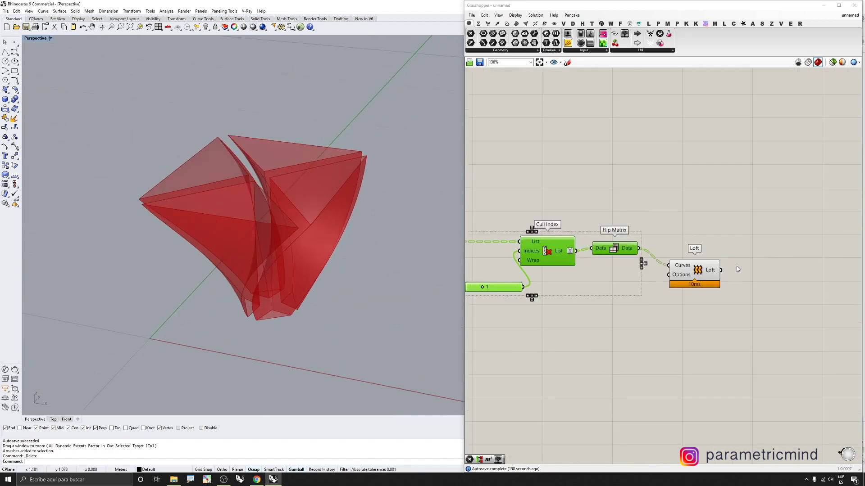
Add a Cap Holes component and connect the Loft output to its Brep input
click(762, 272)
double_click(762, 275)
text(ca)
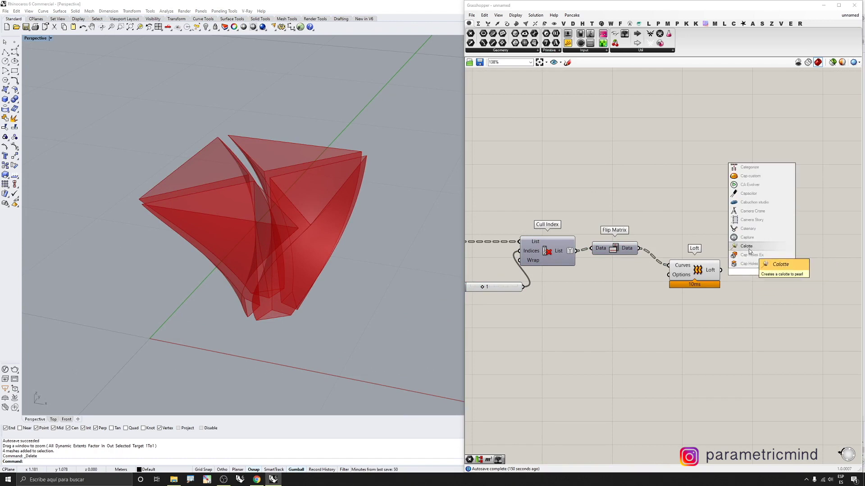
click(753, 265)
scroll(747, 272, up, 2)
mouse_move(733, 272)
mouse_down()
mouse_move(660, 270)
mouse_move(735, 274)
mouse_up()
Turn off the preview of the Loft component
drag(688, 250, 645, 303)
middle_click(645, 303)
click(670, 280)
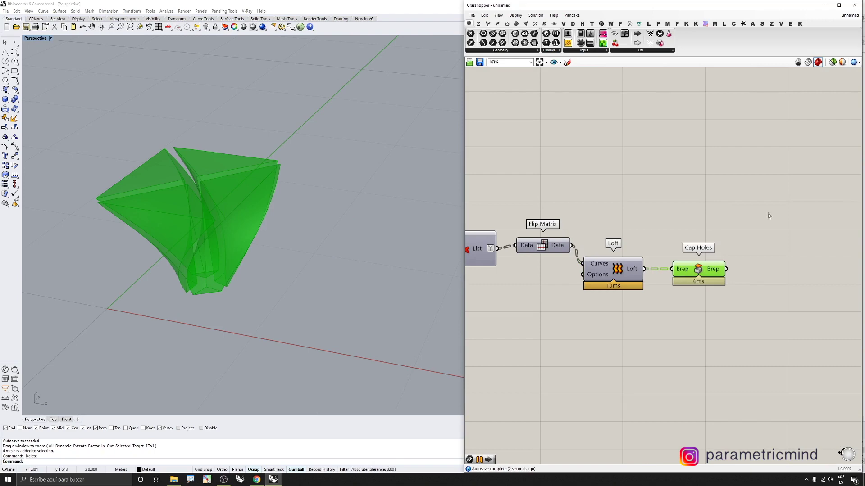
Group the ungrouped chain of components ending at Cap Holes and shift the group slightly away from its neighbours
scroll(768, 212, down, 6)
drag(775, 184, 625, 225)
middle_click(637, 202)
click(632, 183)
scroll(621, 194, down, 5)
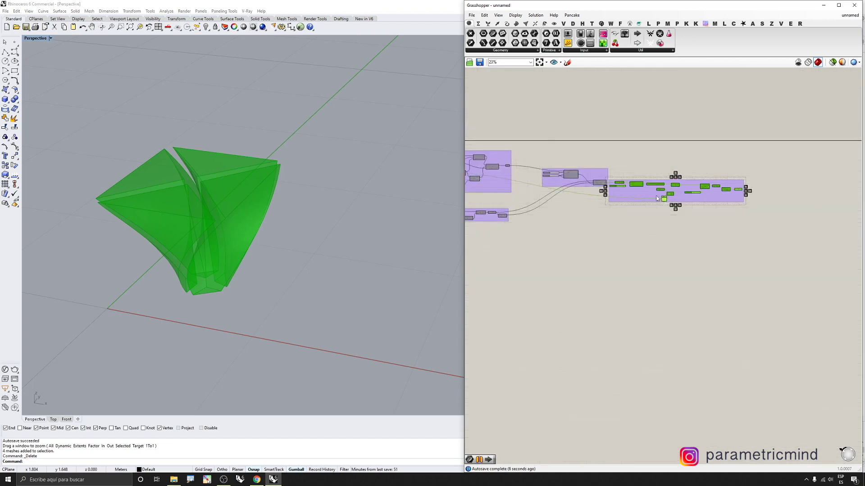
drag(657, 197, 667, 197)
scroll(781, 173, up, 5)
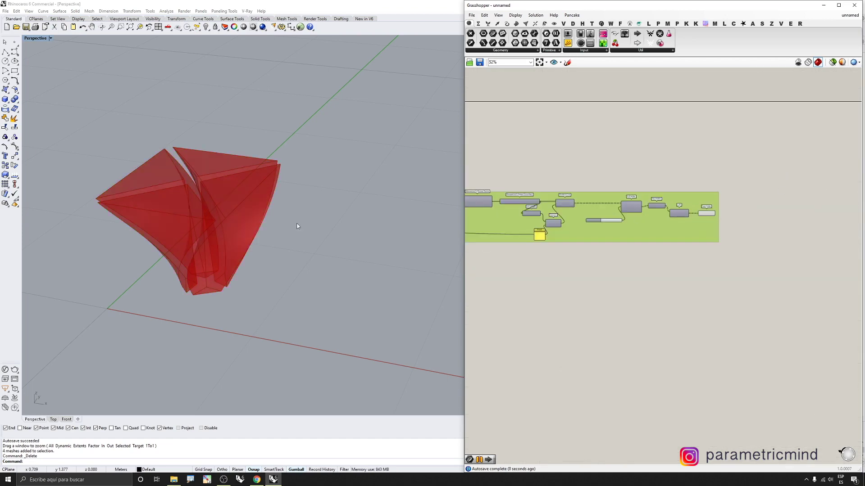
scroll(752, 187, up, 4)
double_click(745, 196)
text(brep)
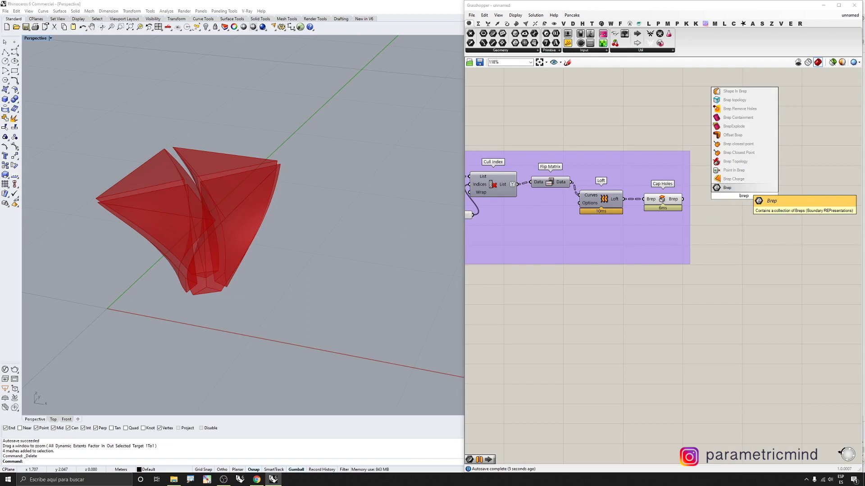
key(Escape)
Add a Simple Mesh component outside the group and connect the Cap Holes' Brep output to its Brep input
double_click(743, 184)
text(simpl)
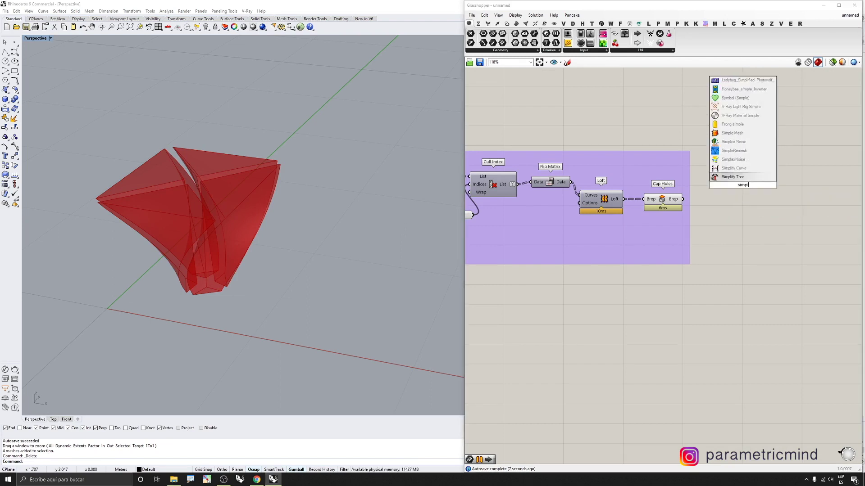
text(e mesh)
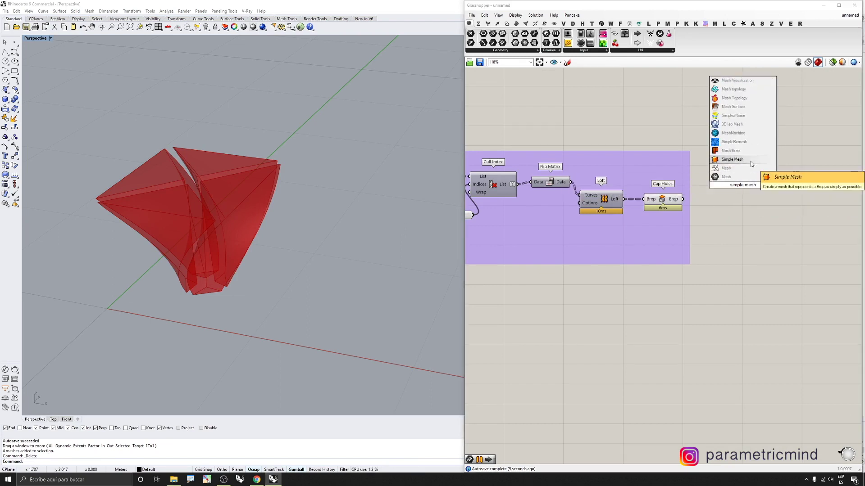
click(749, 162)
drag(711, 190, 750, 198)
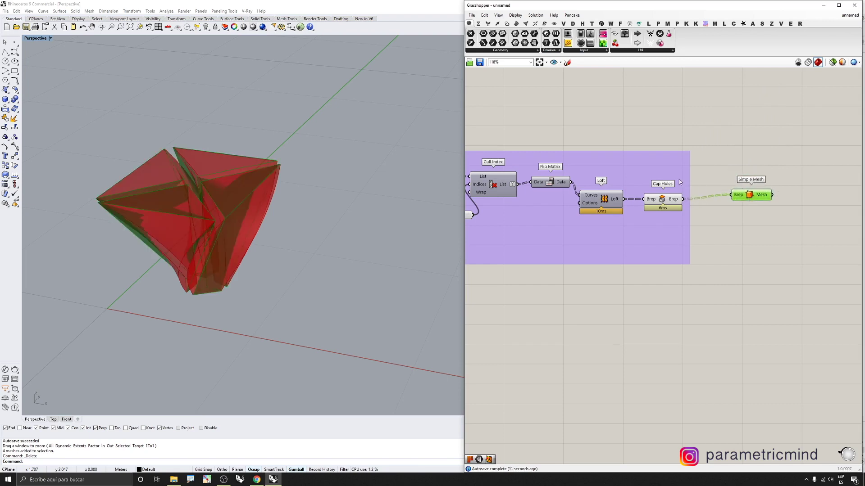
Turn off the preview of the Cap Holes component and view the simple meshes up close
drag(689, 121, 641, 225)
middle_click(641, 227)
click(659, 206)
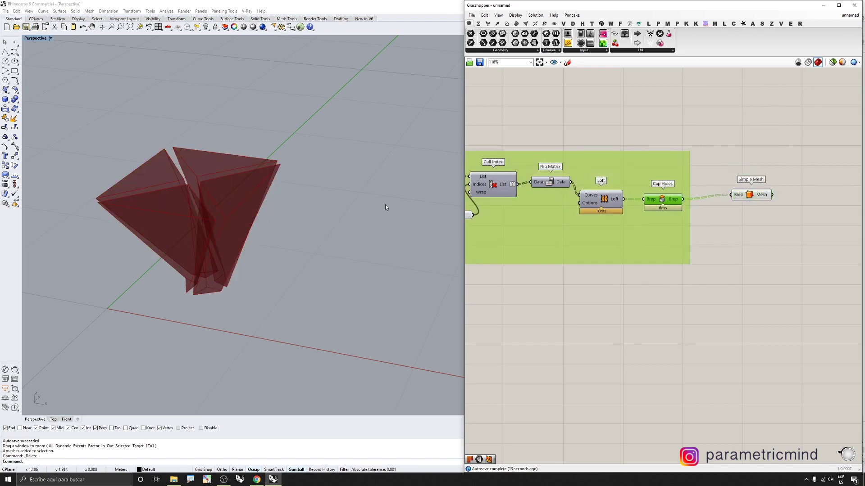
right_drag(303, 213, 232, 226)
Flatten the Cap Holes' Brep output and align the Simple Mesh component with it
drag(754, 200, 759, 206)
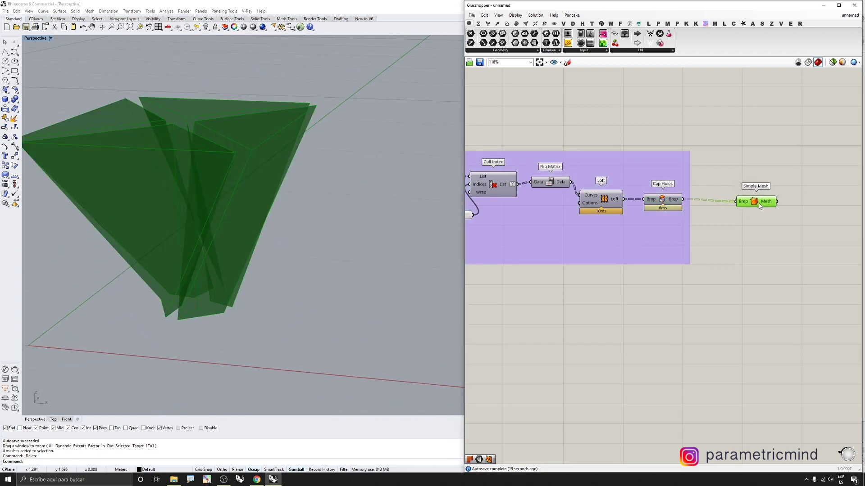
right_click(673, 199)
click(698, 235)
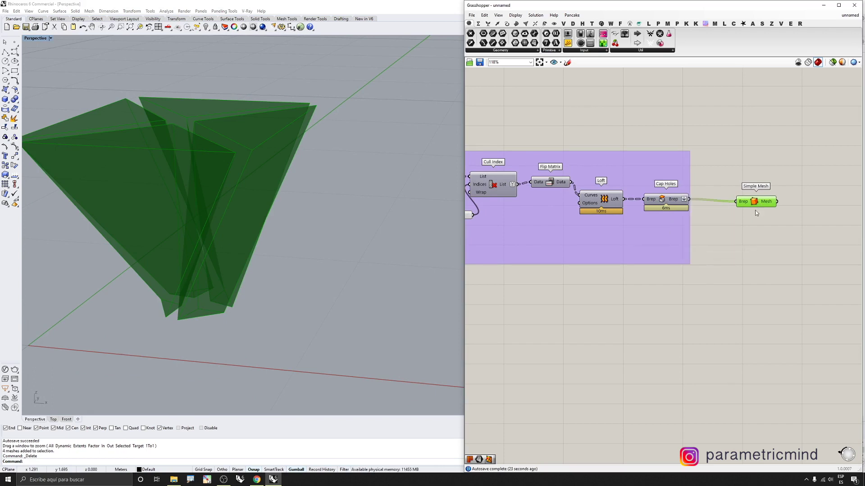
drag(754, 203, 756, 201)
Add Weaverbird's Picture Frame, feed its Mesh/Polylines input from the Simple Mesh, and set its InsetType to Parallelogram
scroll(518, 198, down, 4)
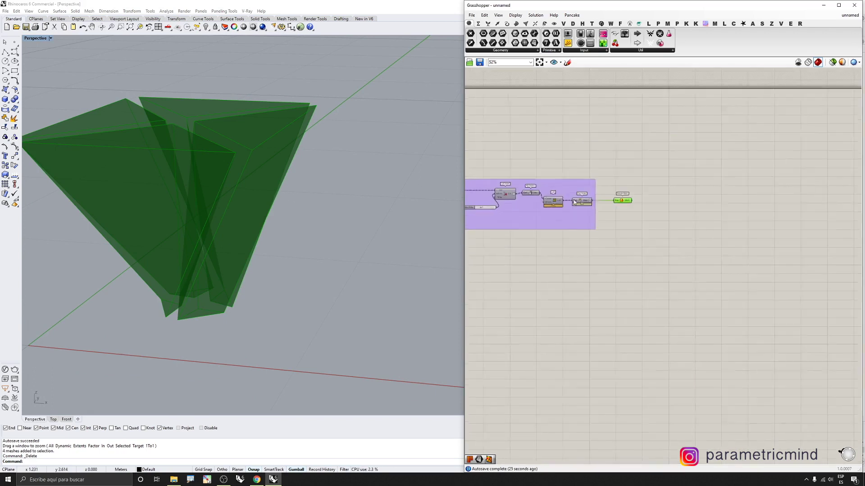
scroll(617, 190, up, 3)
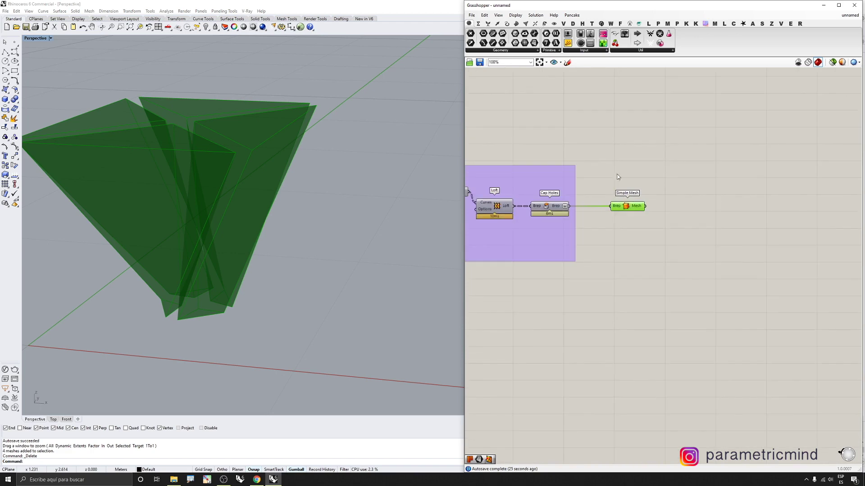
click(611, 24)
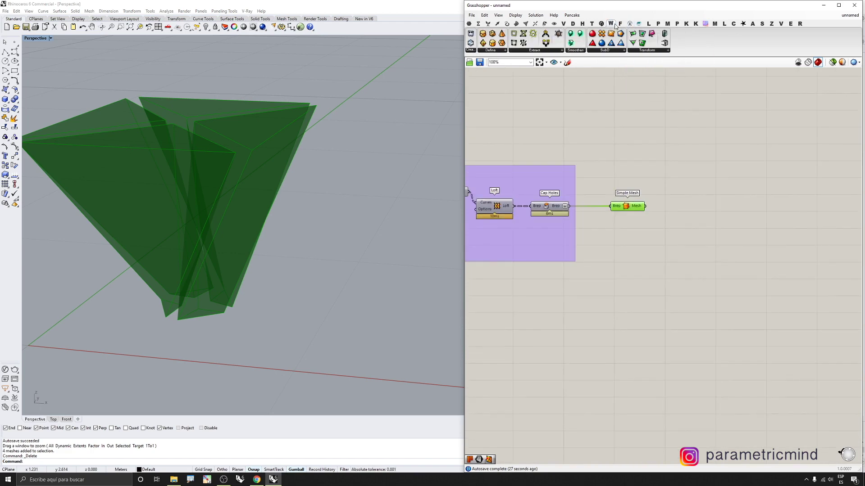
click(653, 50)
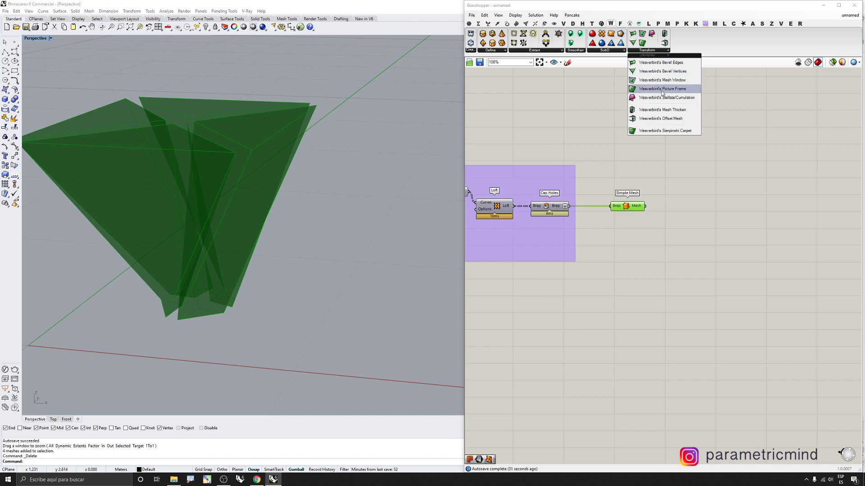
drag(662, 89, 645, 205)
right_click(686, 232)
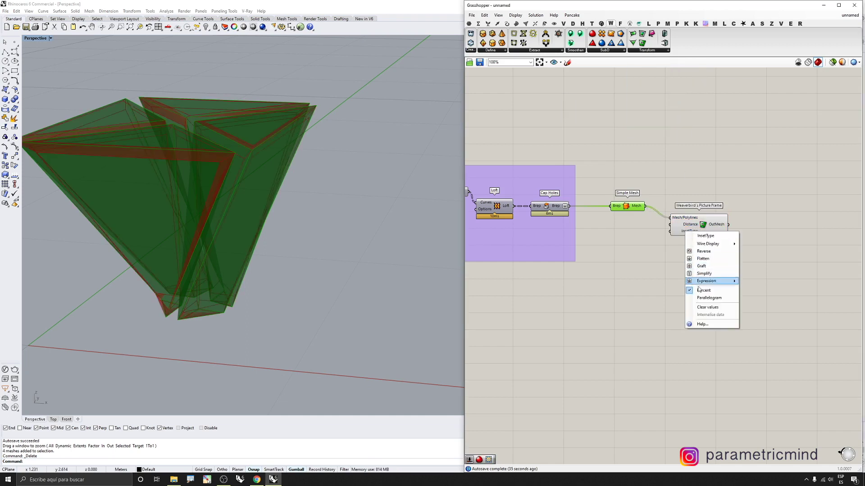
click(699, 297)
Add a number slider set to 0.05, connect it to the Picture Frame's Distance input, and reposition the Picture Frame component
double_click(631, 237)
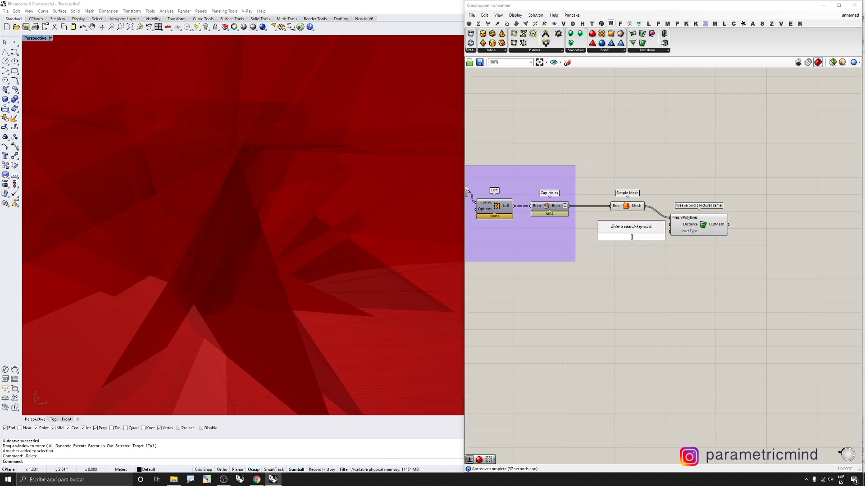
text(0.05)
key(Return)
scroll(637, 213, up, 3)
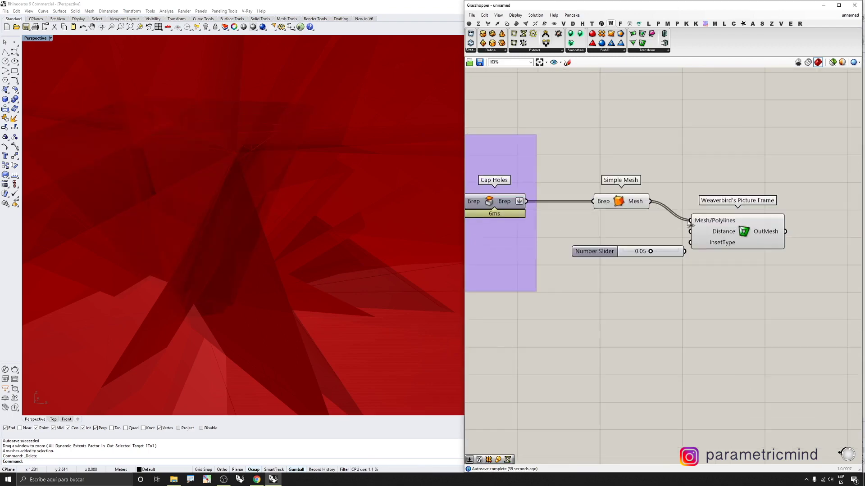
drag(690, 232, 684, 251)
drag(730, 233, 747, 225)
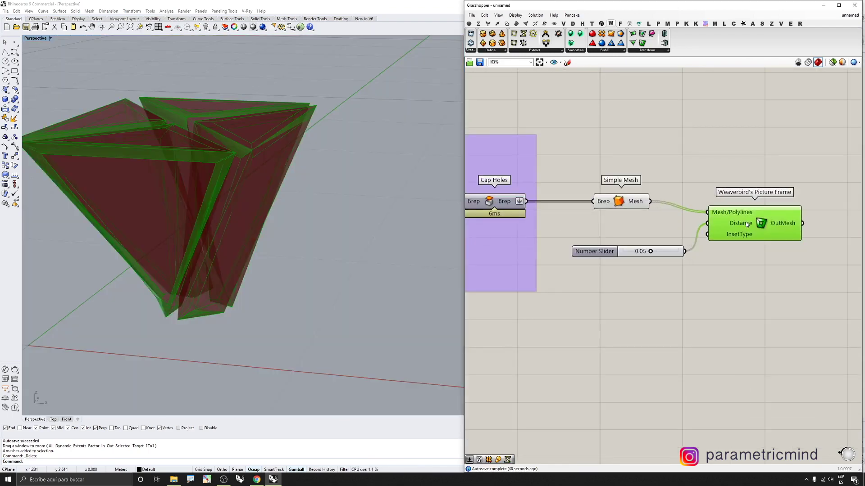
Turn off the preview of the Simple Mesh component and view the framed meshes up close
click(627, 204)
middle_click(627, 204)
click(634, 184)
right_drag(307, 183, 273, 185)
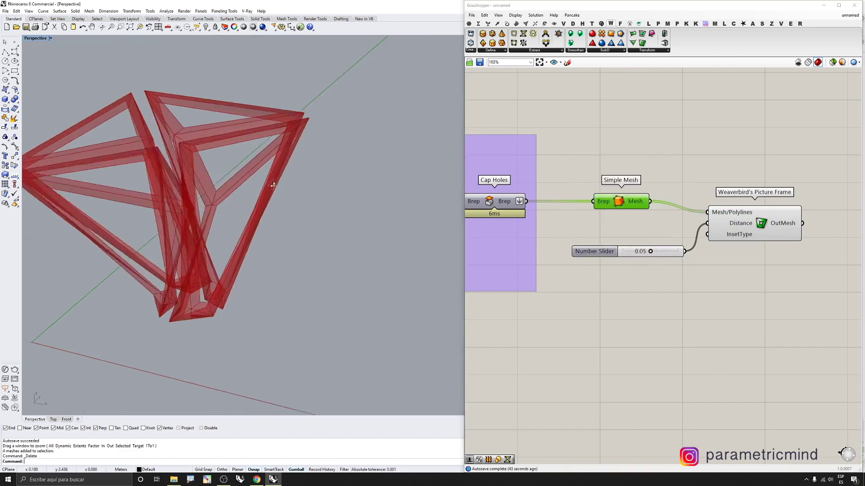
scroll(221, 231, up, 5)
scroll(642, 252, up, 1)
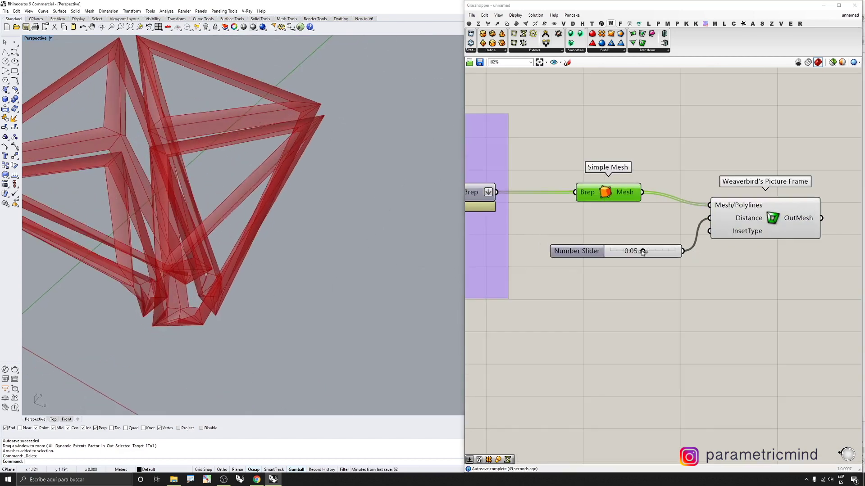
Set the Picture Frame's Distance slider to 0.02 and inspect the thinner frames from several angles
drag(643, 252, 622, 257)
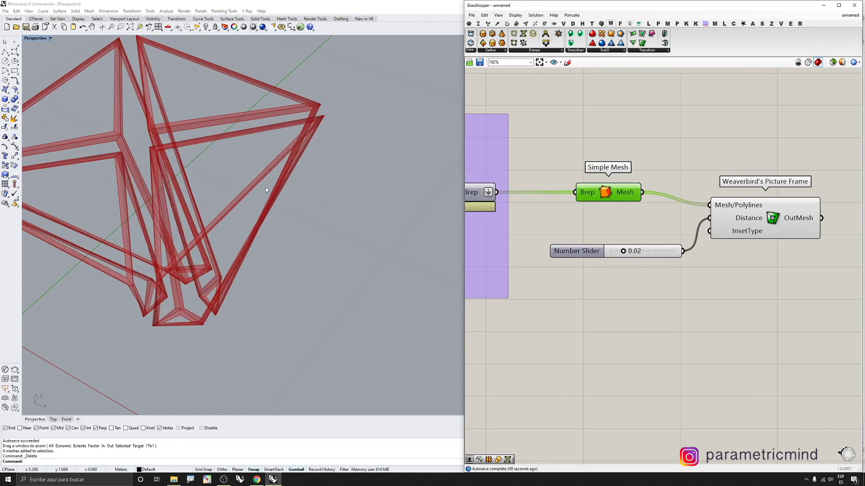
scroll(265, 190, down, 8)
scroll(238, 222, up, 12)
right_drag(237, 222, 229, 219)
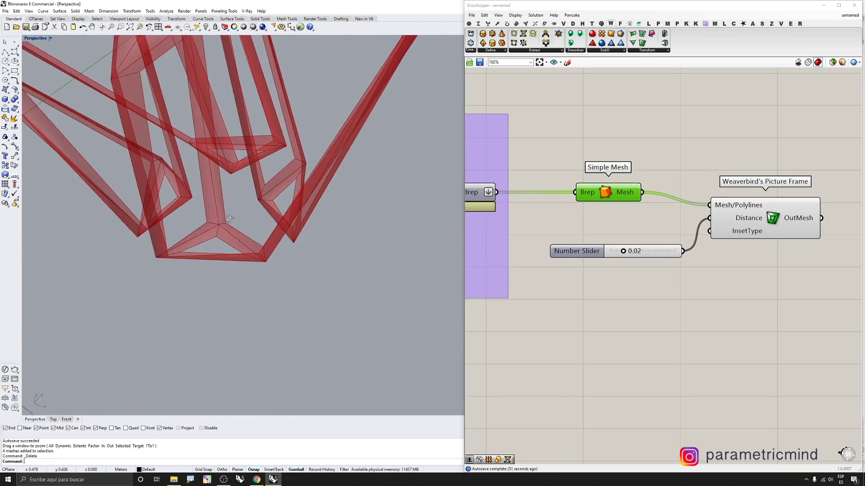
scroll(229, 219, down, 8)
scroll(713, 247, down, 2)
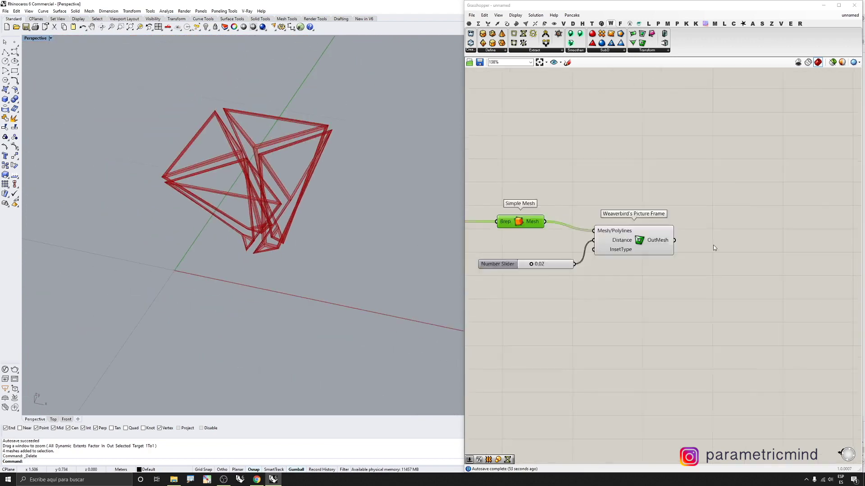
scroll(713, 247, up, 2)
right_drag(283, 166, 310, 134)
scroll(267, 134, up, 6)
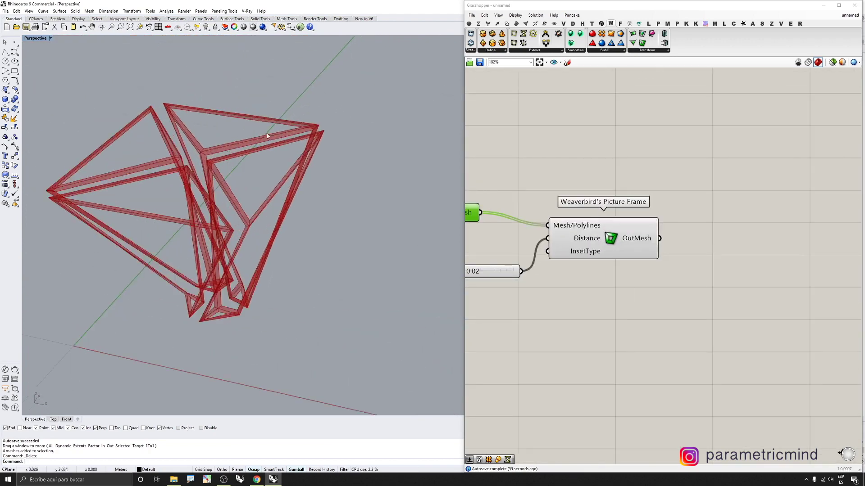
Add Weaverbird's Catmull-Clark Subdivision and connect the Picture Frame's OutMesh output to its Mesh/Curves input
click(593, 51)
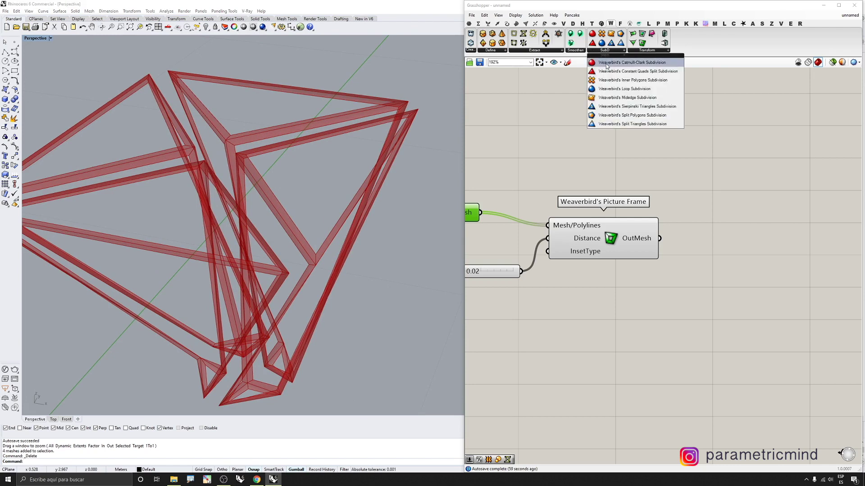
drag(620, 66, 748, 263)
drag(687, 244, 665, 239)
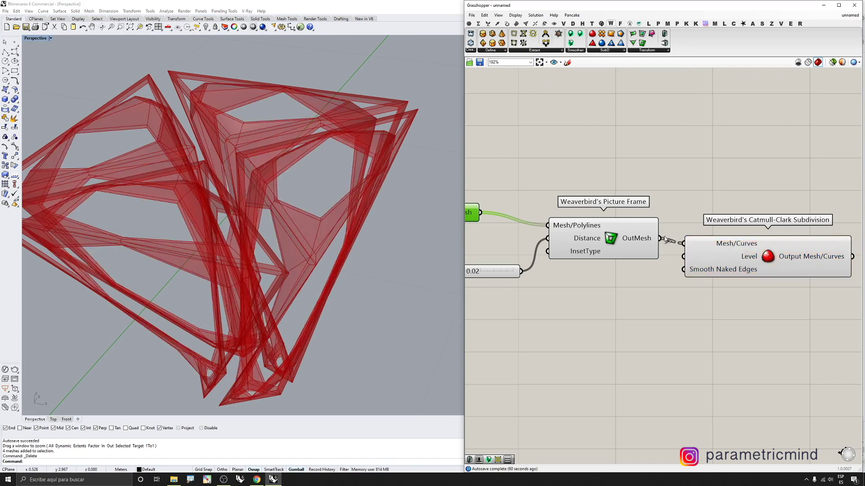
scroll(489, 208, down, 6)
scroll(564, 223, up, 5)
Turn off the preview of the Picture Frame component and select the Catmull-Clark Subdivision
click(499, 211)
middle_click(501, 213)
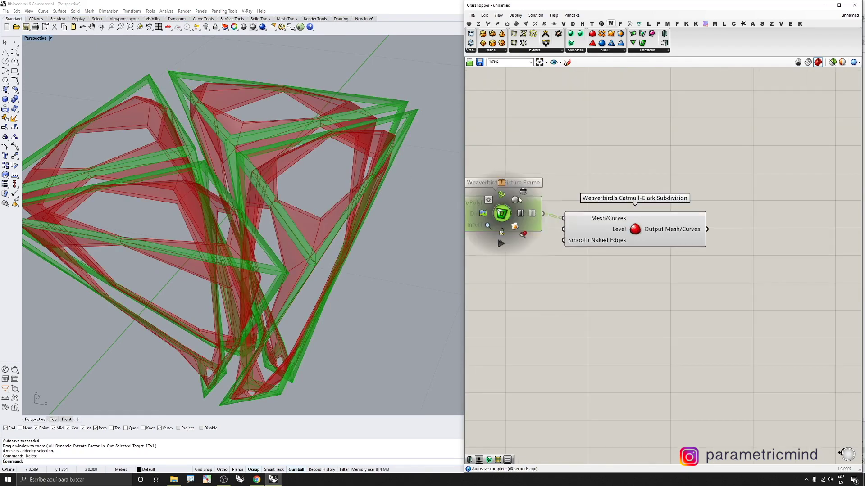
click(523, 194)
click(647, 225)
scroll(559, 264, up, 2)
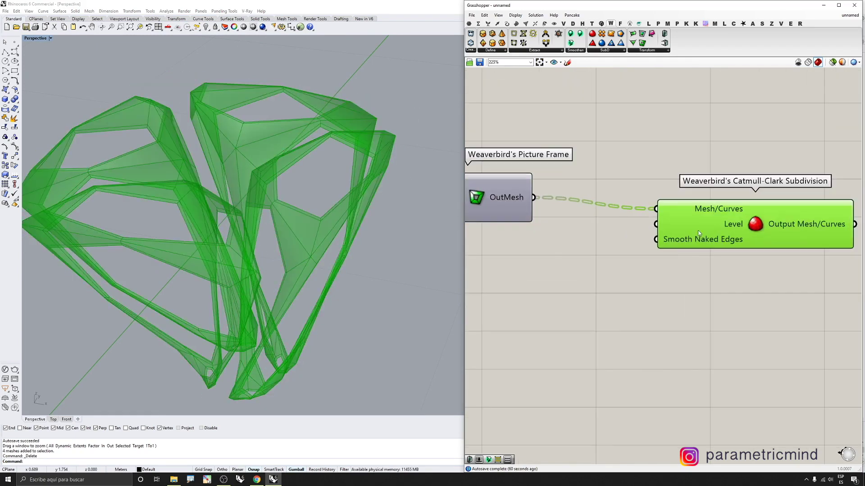
Add a number slider set to 2 and connect it to the Catmull-Clark Subdivision's Level input
double_click(531, 276)
text(2)
key(Return)
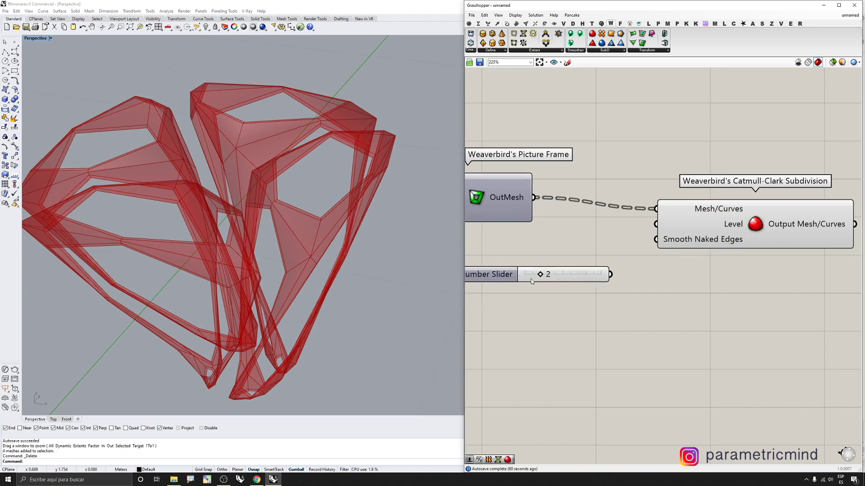
drag(649, 226, 628, 261)
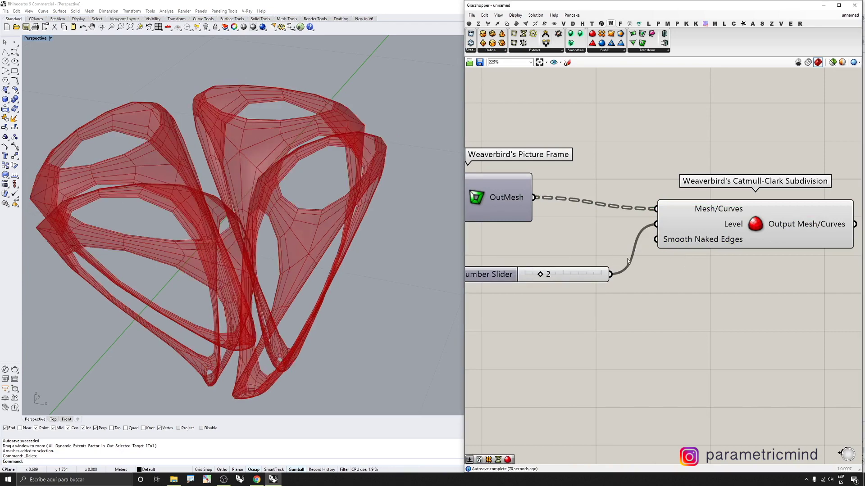
Rearrange the Catmull-Clark component and its slider on the canvas, and set the subdivision Level to 3
drag(709, 238, 706, 251)
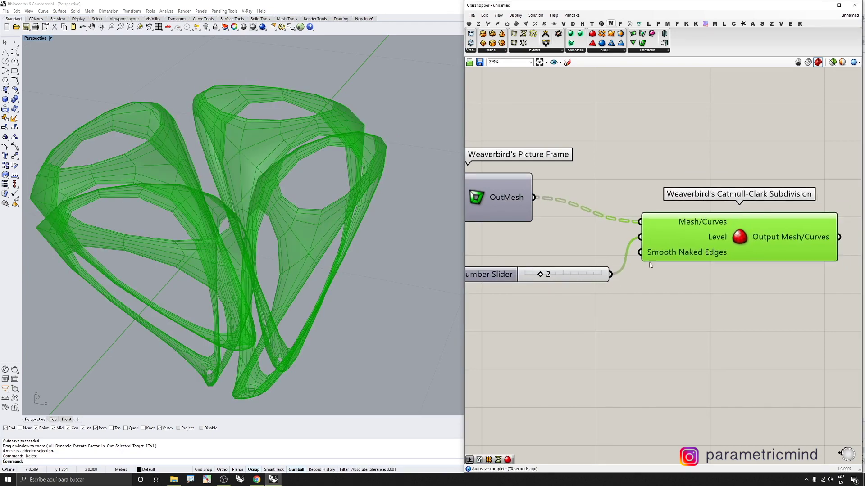
drag(581, 280, 544, 311)
drag(694, 248, 682, 276)
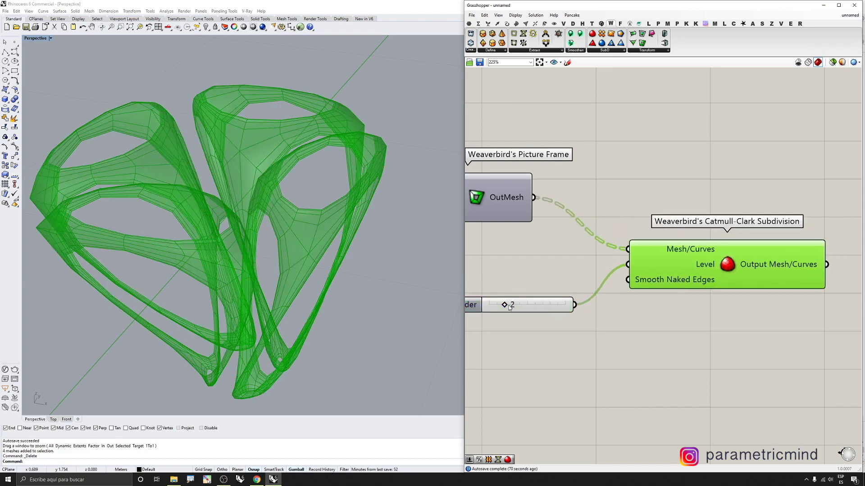
mouse_move(509, 307)
mouse_down()
mouse_move(520, 308)
mouse_move(512, 307)
mouse_up()
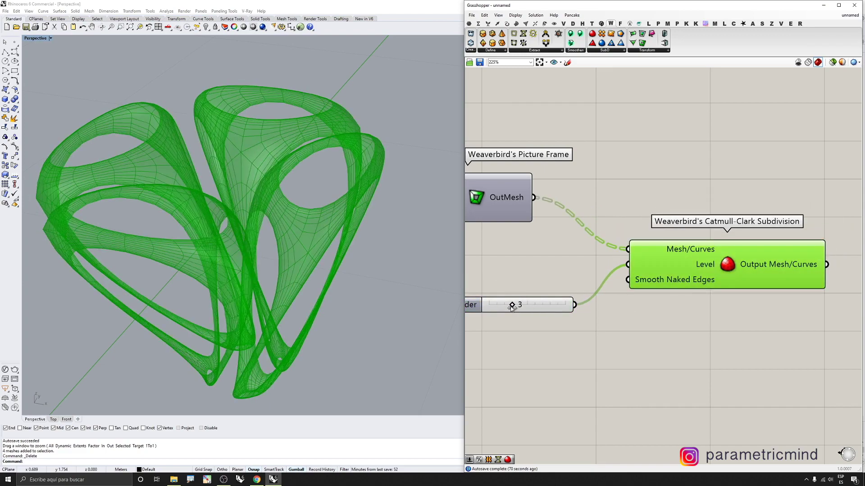
right_drag(253, 194, 244, 189)
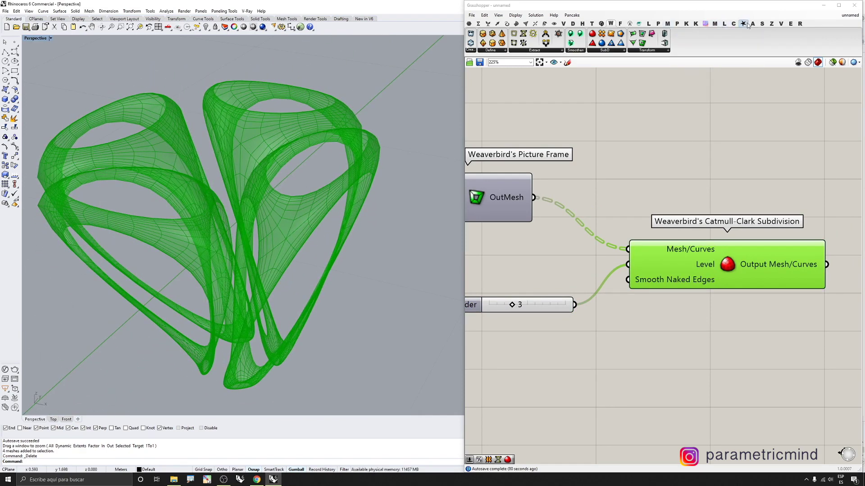
Add a Weighted Loop Subdivision component and feed its M input from the Catmull-Clark Subdivision's Output Mesh/Curves
click(667, 24)
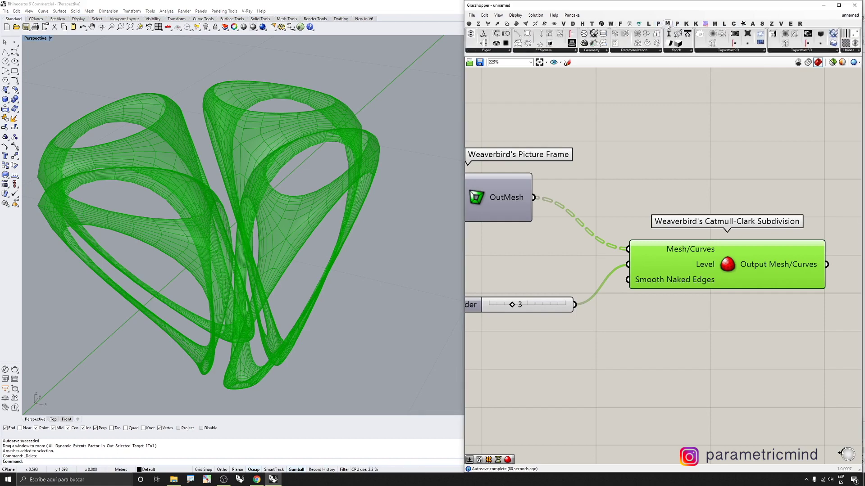
click(715, 23)
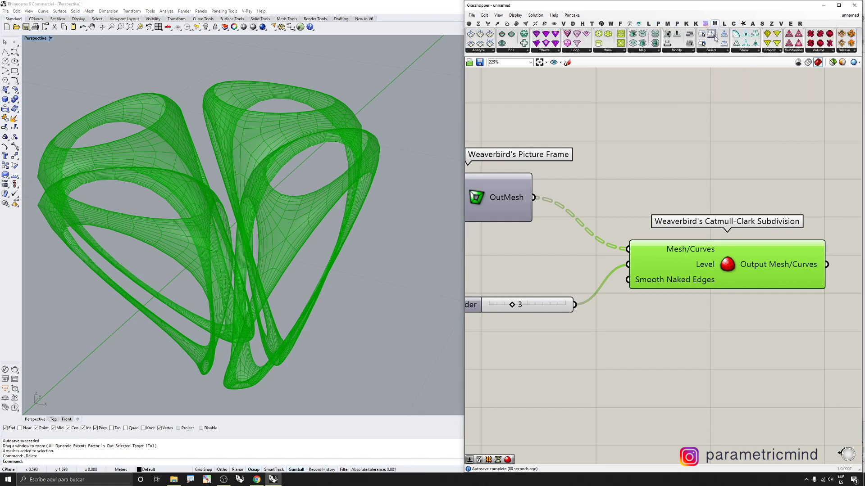
click(770, 51)
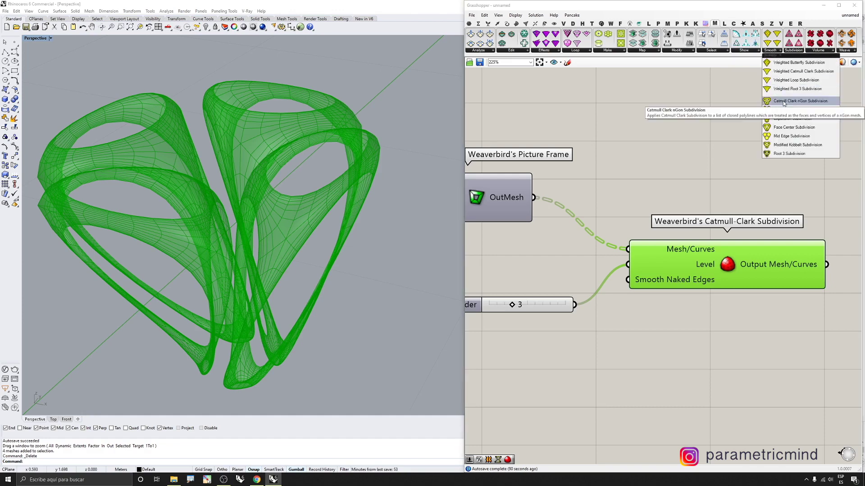
click(796, 81)
scroll(617, 139, down, 4)
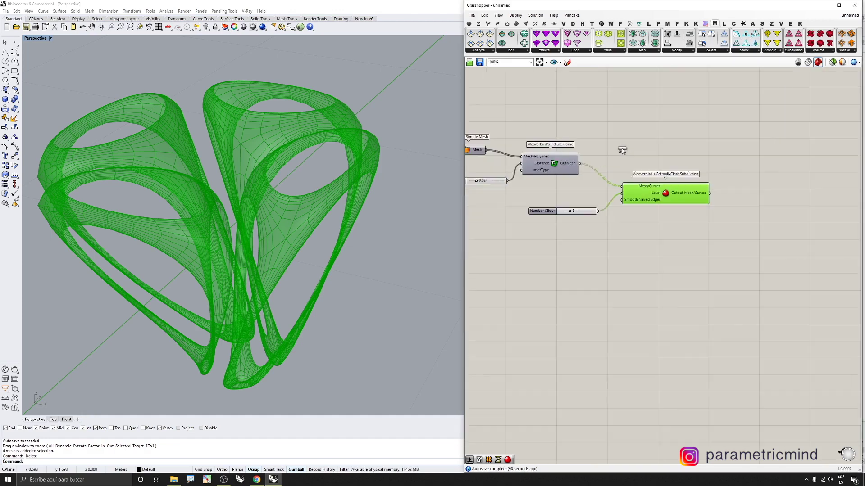
scroll(774, 177, up, 4)
click(709, 198)
drag(677, 168, 638, 209)
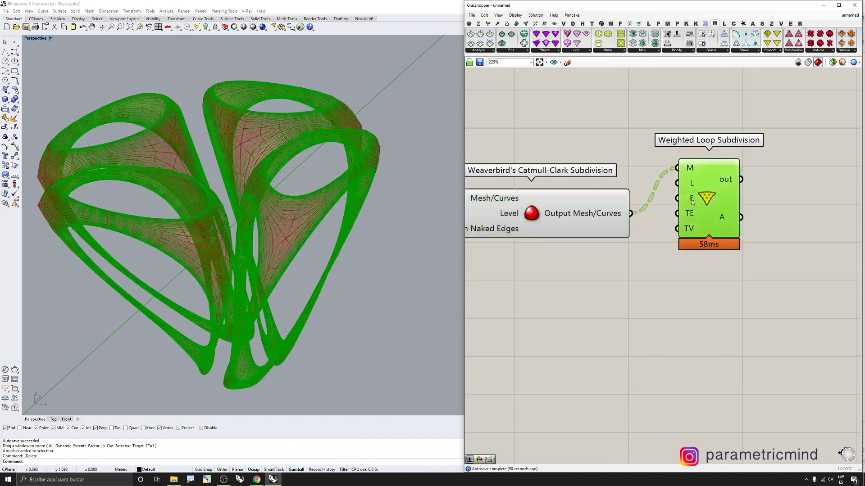
Turn off the preview of the Catmull-Clark Subdivision component
scroll(716, 271, down, 3)
middle_click(613, 222)
click(633, 201)
Add a number slider set to 2, connect it to the Weighted Loop Subdivision's L input, and inspect the smoothed mesh
scroll(621, 226, up, 1)
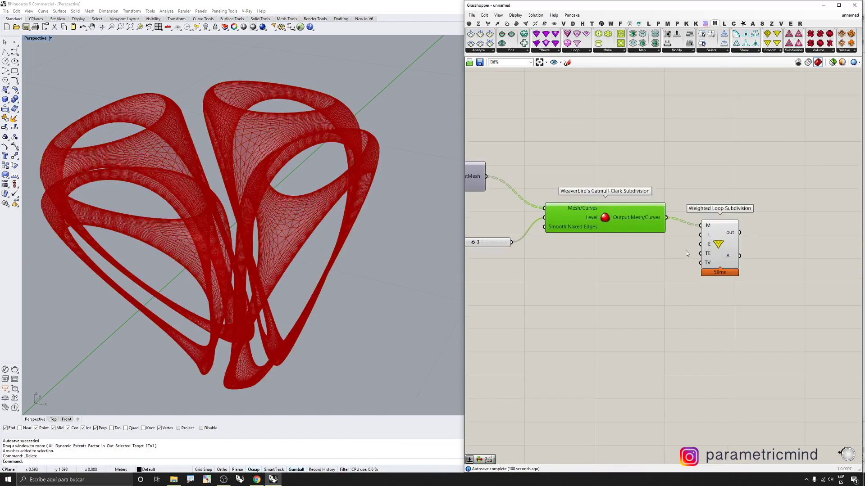
double_click(606, 250)
text(2)
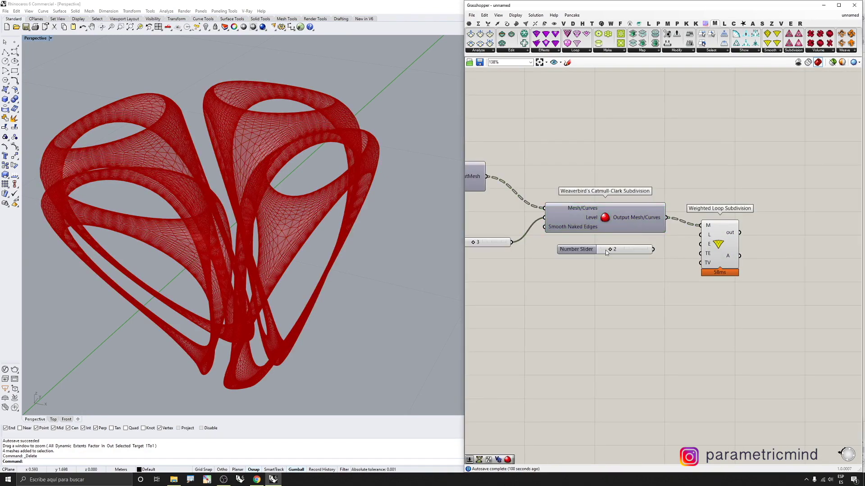
key(Return)
drag(697, 233, 653, 249)
right_drag(317, 183, 336, 175)
scroll(334, 166, up, 2)
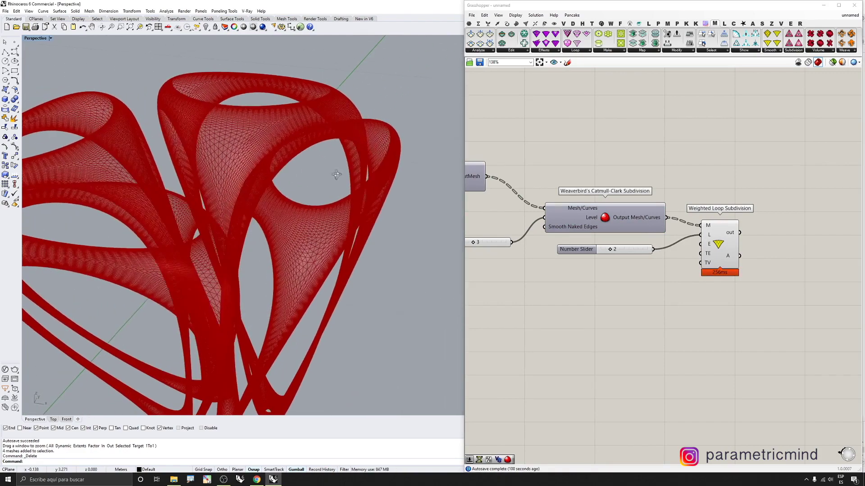
scroll(314, 145, down, 3)
scroll(314, 145, up, 3)
right_drag(314, 145, 282, 145)
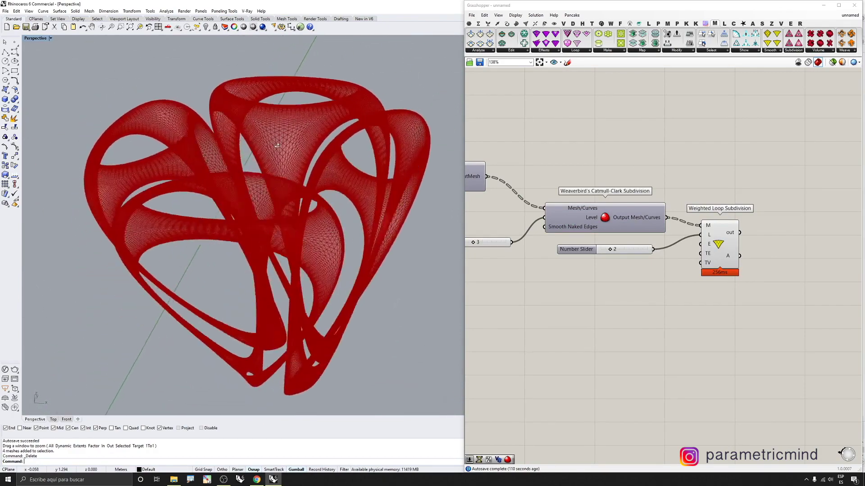
scroll(703, 234, down, 3)
Turn off the preview of the Weighted Loop Subdivision component
scroll(662, 234, up, 5)
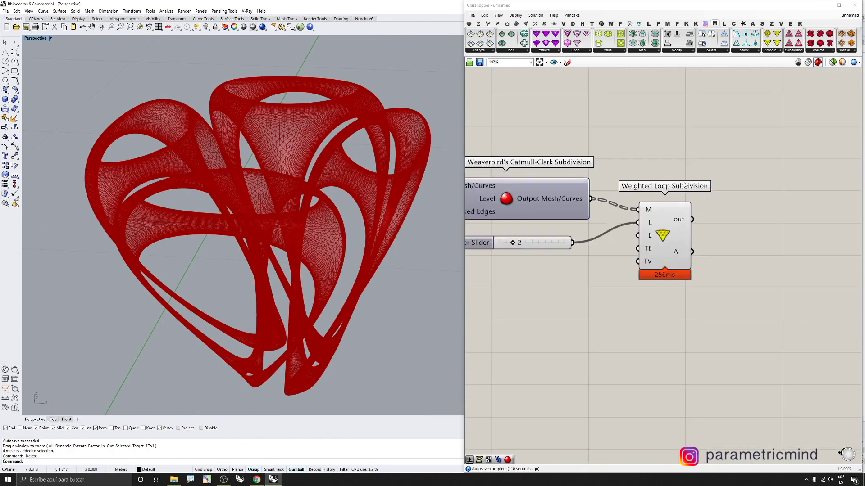
click(663, 234)
middle_click(663, 234)
click(683, 212)
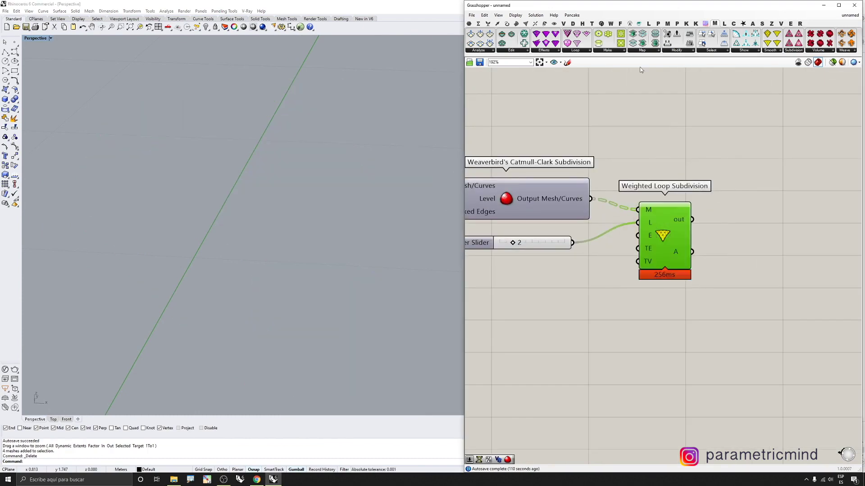
Add Weaverbird's Mesh Thicken and connect the Weighted Loop Subdivision's A output to its Mesh/Curves input
click(610, 24)
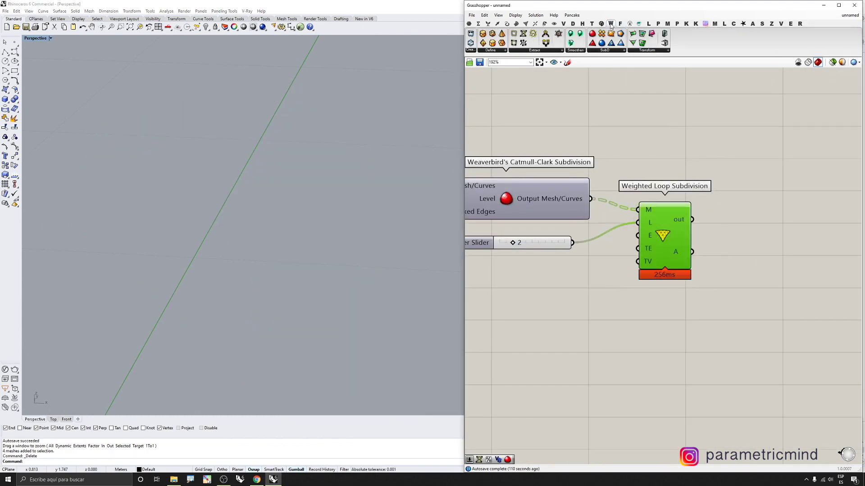
click(656, 51)
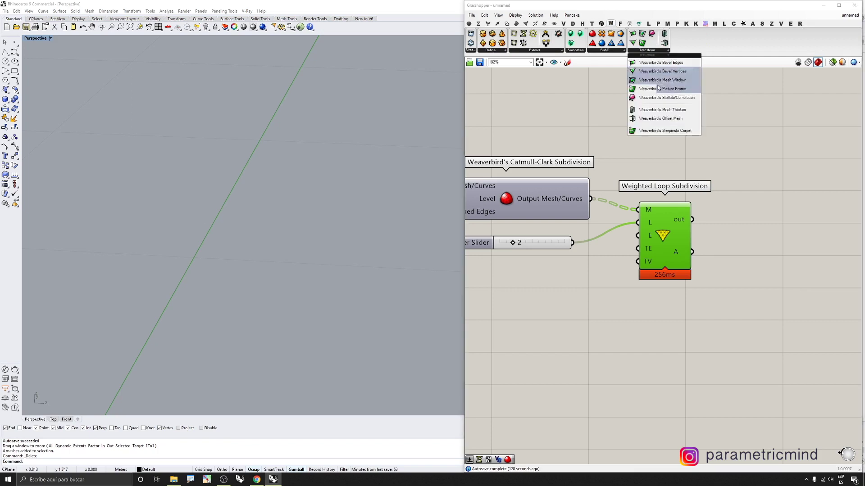
click(656, 113)
right_drag(853, 233, 738, 182)
scroll(738, 182, down, 1)
click(738, 182)
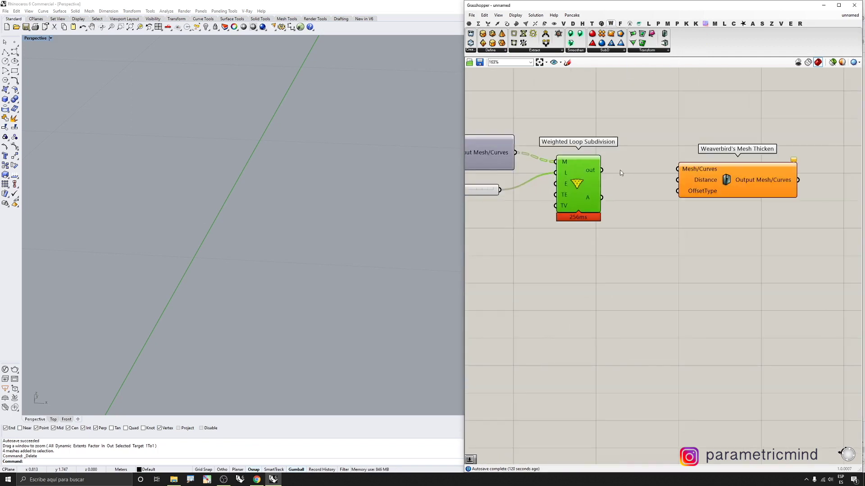
drag(698, 181, 743, 234)
Add a number slider set to 0.02, connect it to Mesh Thicken's Distance input, and view the thickened mesh
click(630, 258)
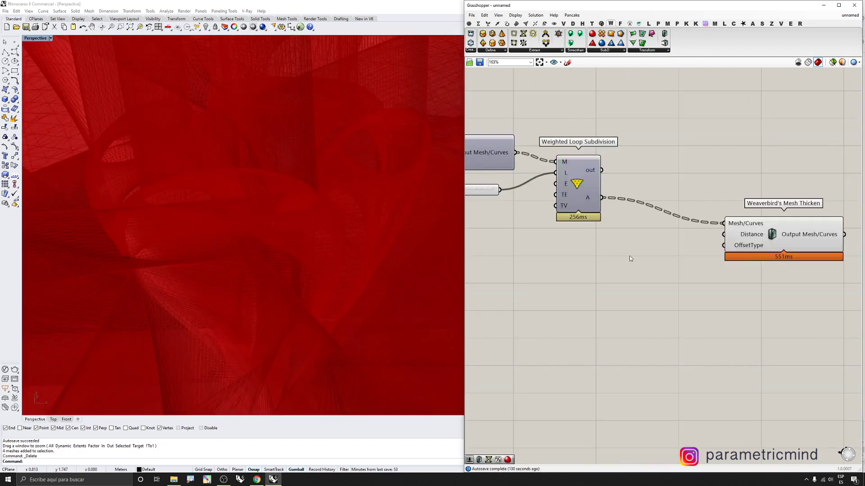
double_click(630, 258)
text(0)
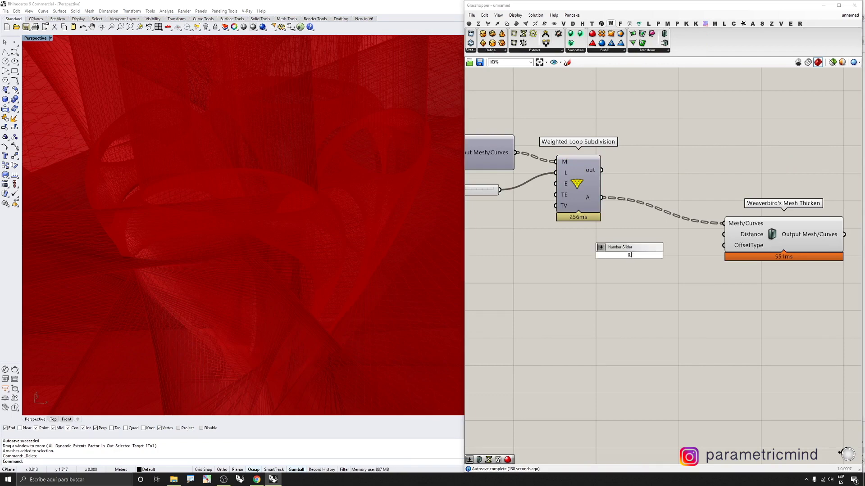
text(.02)
key(Return)
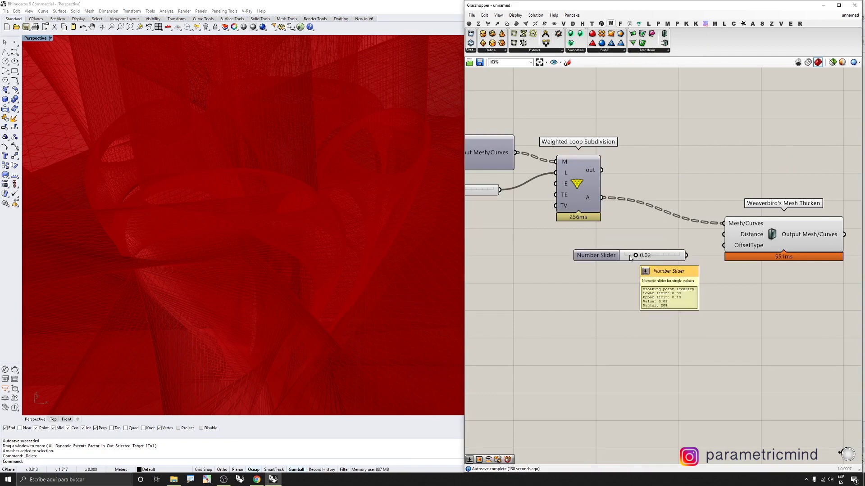
drag(716, 244, 685, 255)
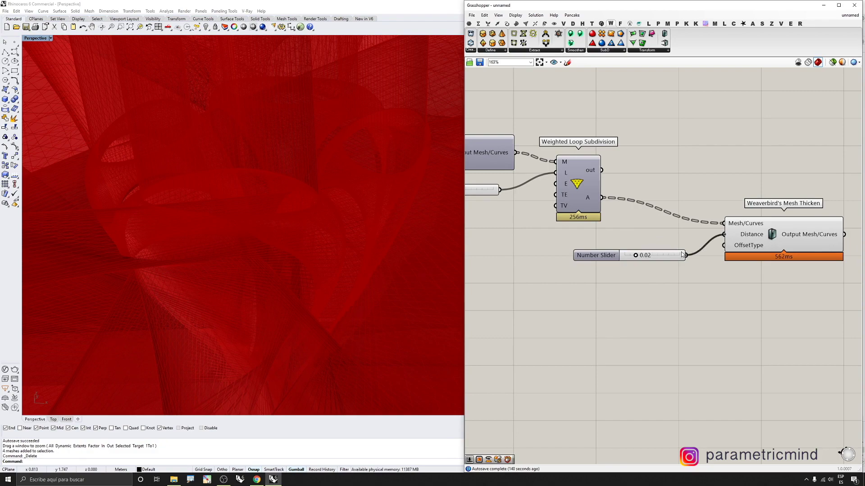
right_drag(358, 140, 407, 159)
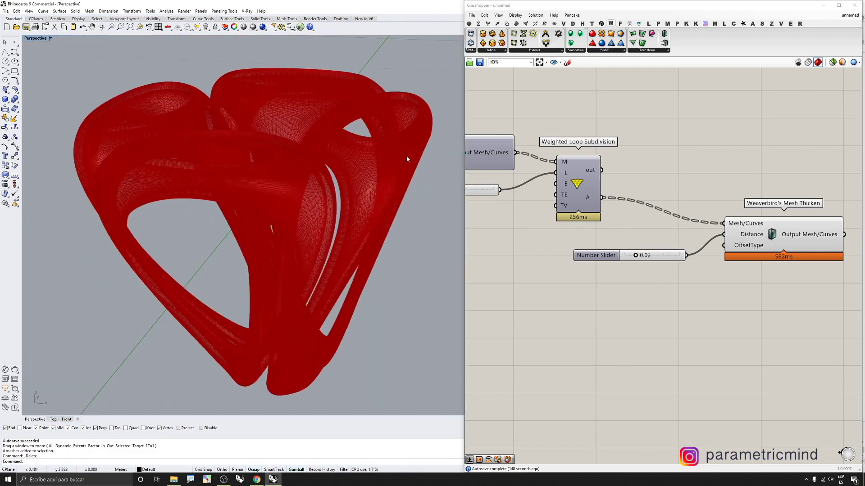
Turn on the Weighted Loop Subdivision's preview and compare its mesh with the thickened mesh up close
middle_click(580, 182)
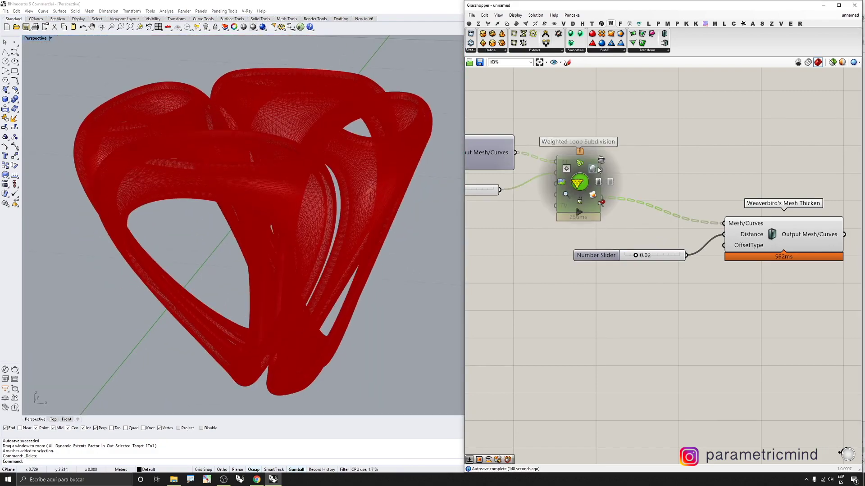
click(593, 169)
scroll(410, 95, up, 5)
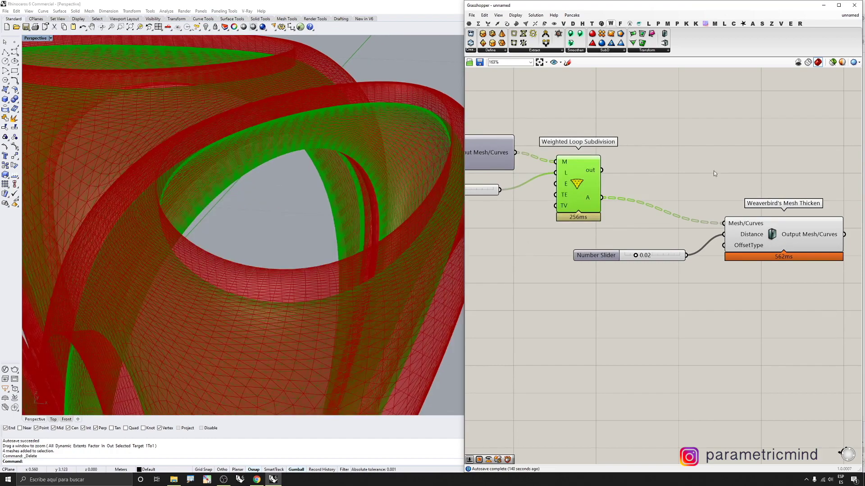
Insert a Mesh Flip component between the Weighted Loop Subdivision's A output and Mesh Thicken's Mesh/Curves input
drag(791, 255, 800, 254)
click(720, 196)
double_click(665, 168)
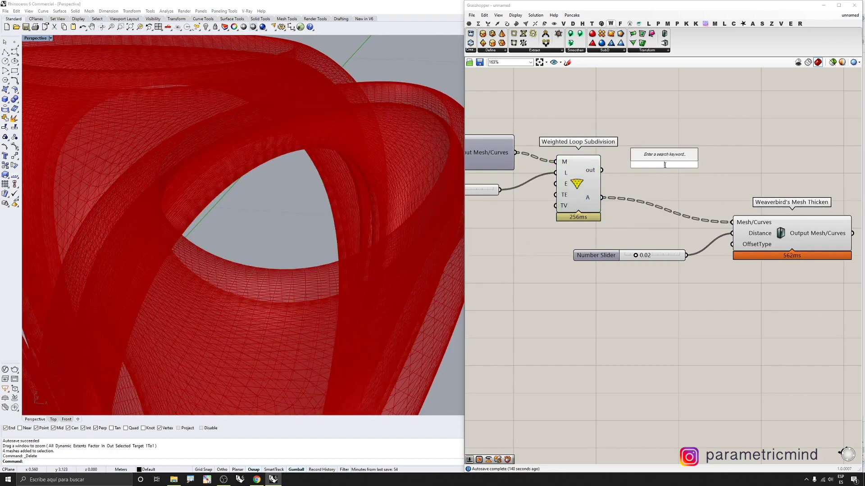
text(flip me)
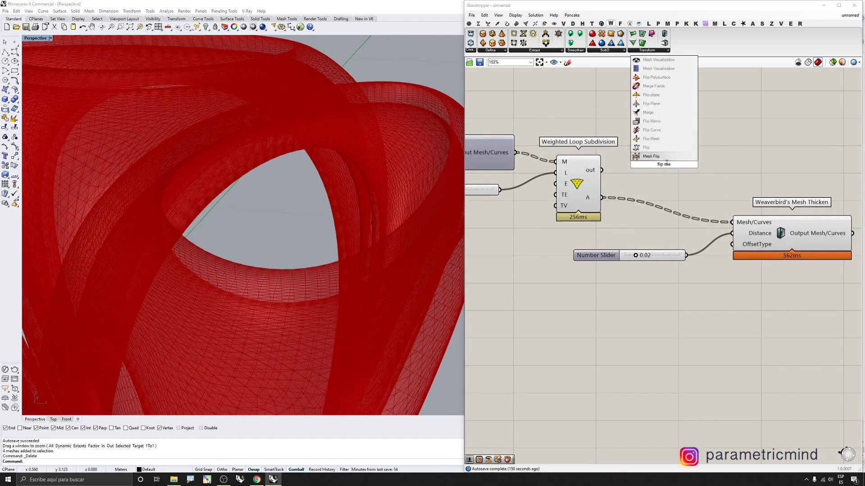
click(655, 157)
drag(732, 222, 693, 165)
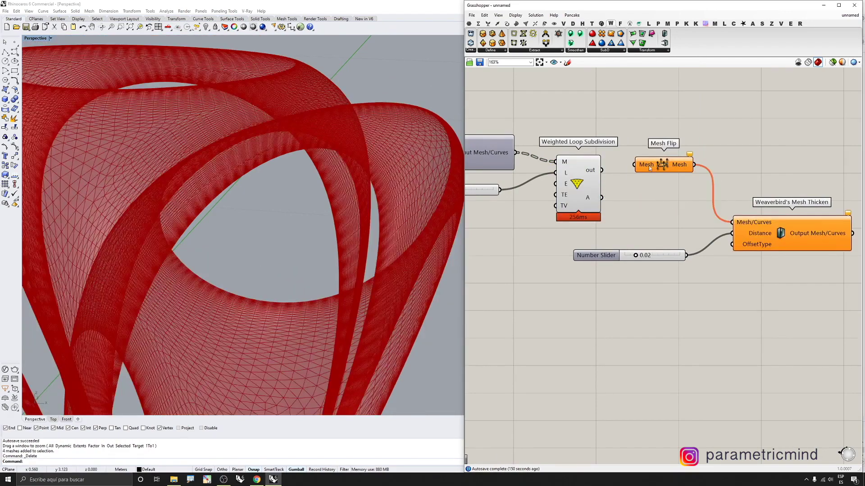
drag(636, 165, 602, 198)
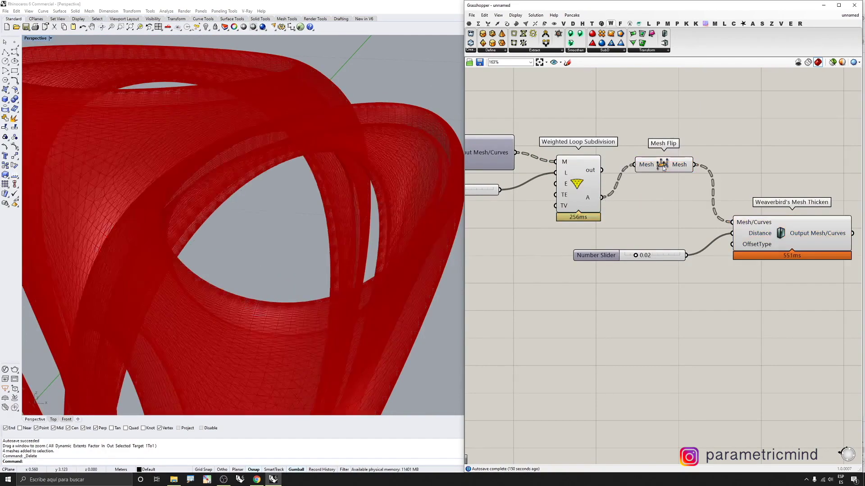
Place Mesh Flip in line between its neighbours and turn off the previews of Mesh Flip and Weighted Loop Subdivision
drag(663, 167, 664, 205)
middle_click(665, 205)
click(686, 184)
shift+click(568, 208)
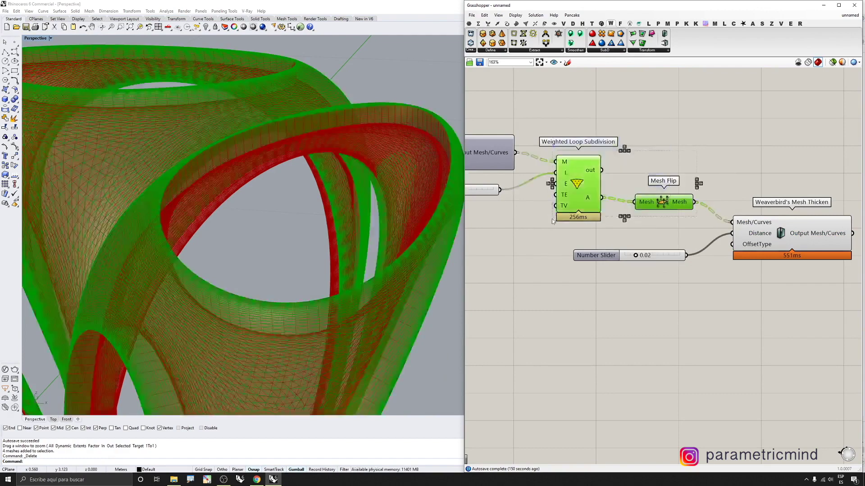
middle_click(557, 221)
click(579, 199)
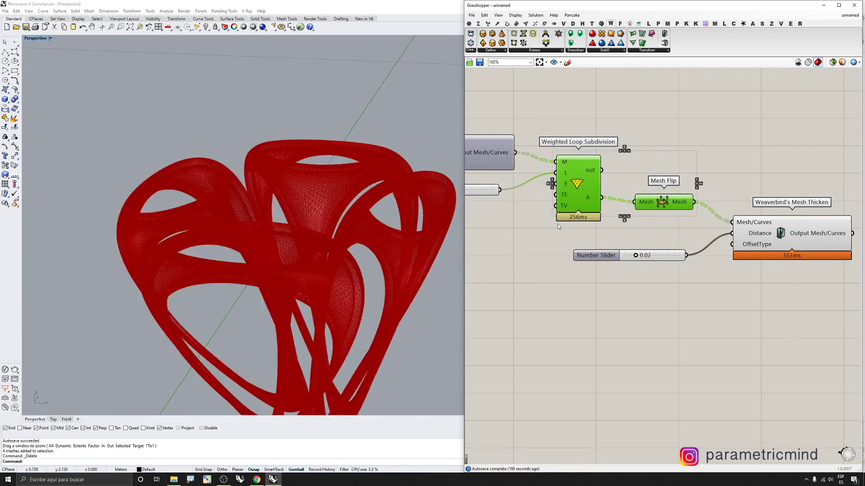
Shift the Weighted Loop Subdivision, Mesh Flip, 0.02 slider and Mesh Thicken together to a lower spot on the canvas
scroll(557, 226, down, 5)
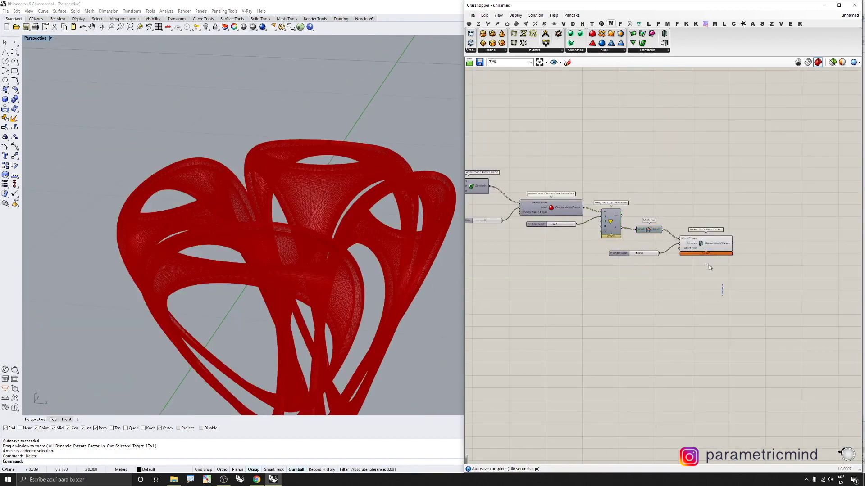
drag(724, 296, 613, 236)
scroll(675, 183, down, 3)
scroll(596, 186, up, 4)
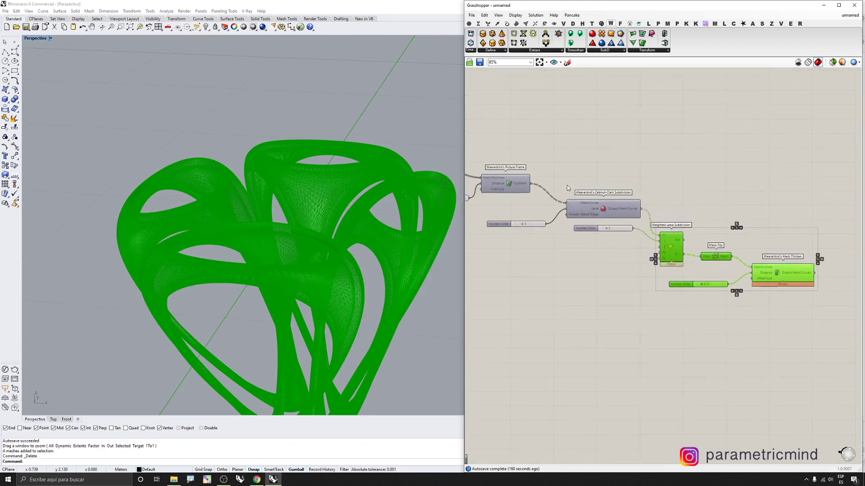
click(680, 190)
scroll(536, 189, up, 3)
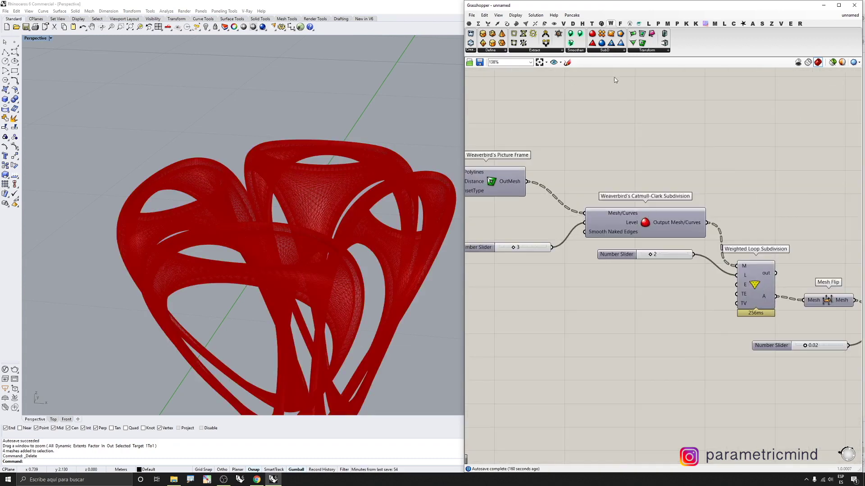
Add Weaverbird's Constant Quads Split Subdivision, feed it the Picture Frame's OutMesh, and drive its Level with a slider set to 2
click(596, 51)
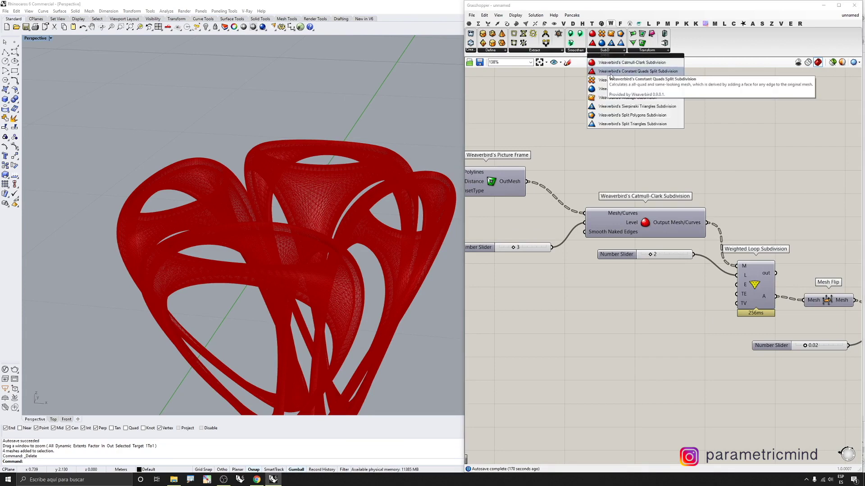
drag(611, 72, 615, 148)
drag(528, 181, 603, 148)
double_click(551, 126)
text(2)
key(Return)
scroll(629, 174, down, 3)
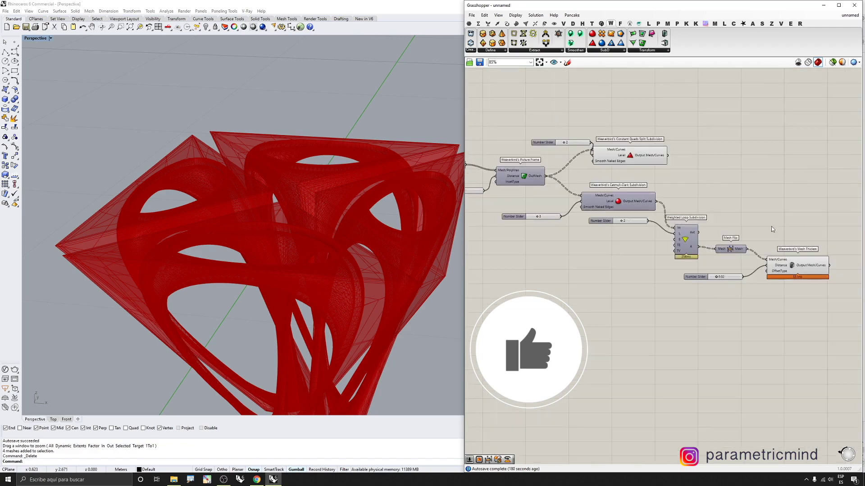
Turn off the preview of the Mesh Thicken component
click(789, 278)
middle_click(793, 272)
click(814, 252)
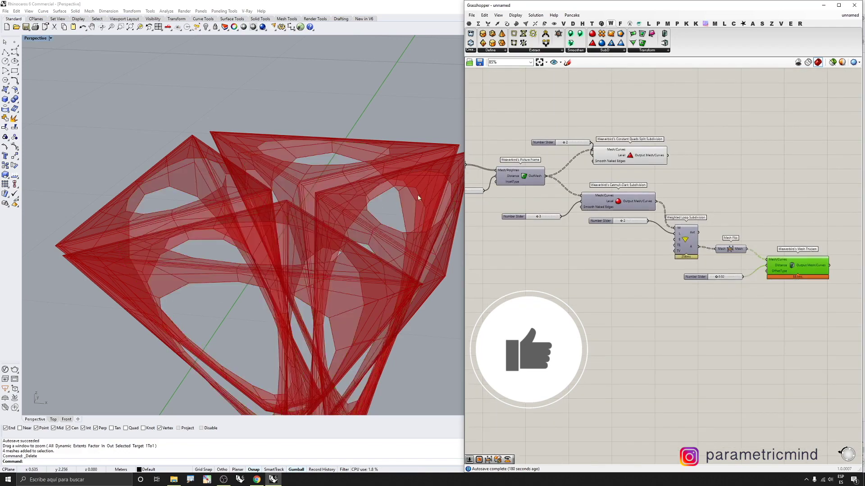
scroll(692, 180, up, 1)
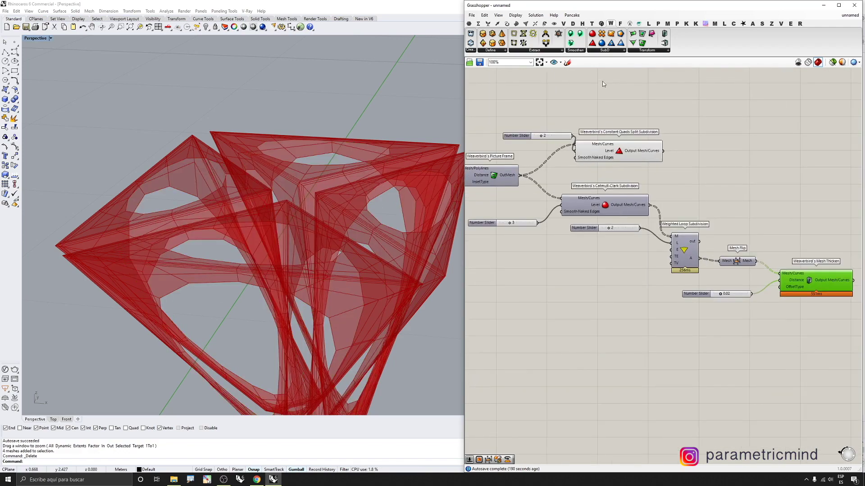
Duplicate the Catmull-Clark Subdivision, connect the Constant Quads Split output to the copy's Mesh/Curves input, and turn on its preview
click(618, 205)
alt+drag(618, 206, 739, 161)
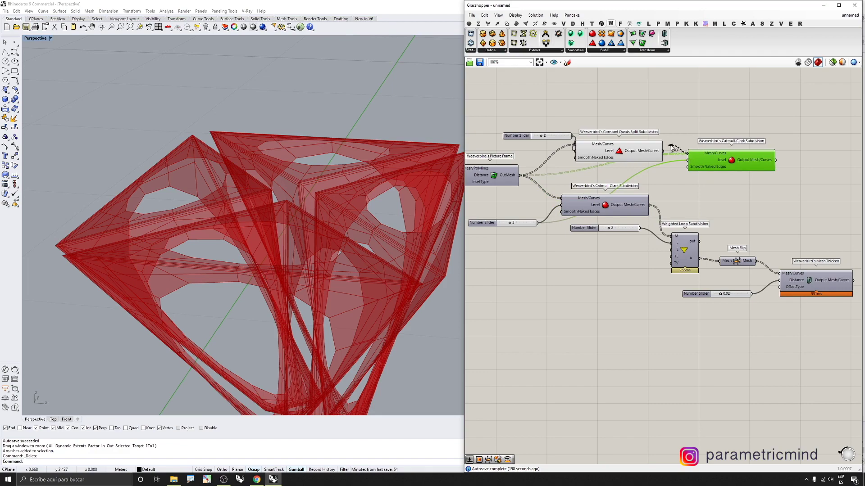
drag(661, 149, 663, 151)
middle_click(712, 160)
click(719, 144)
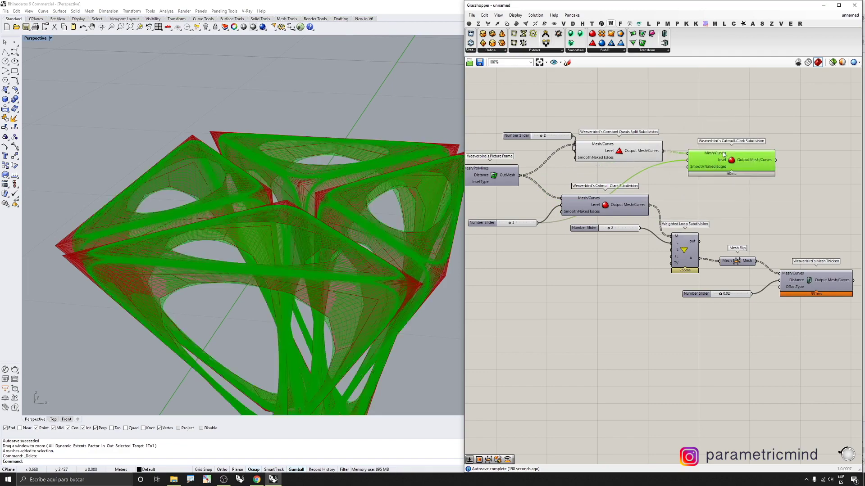
Turn off the preview of the Constant Quads Split Subdivision and inspect the new Catmull-Clark mesh
drag(662, 106, 562, 172)
middle_click(581, 167)
click(600, 143)
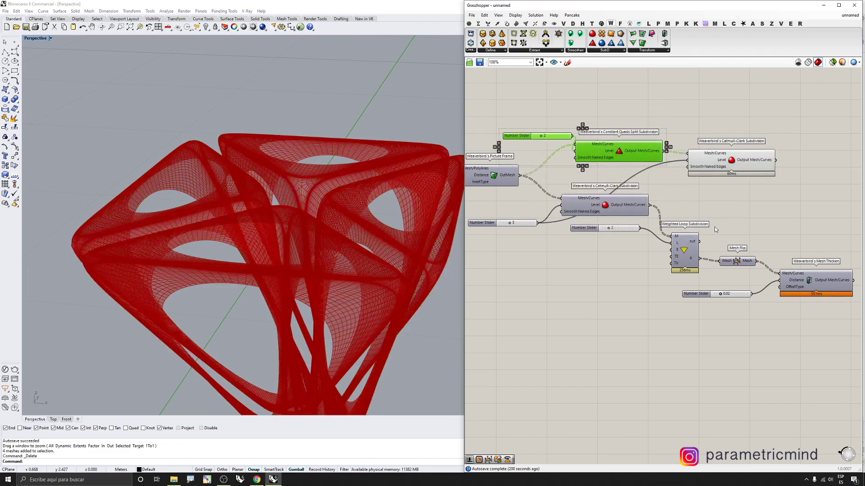
right_drag(306, 199, 365, 205)
scroll(264, 229, down, 6)
scroll(338, 212, up, 5)
scroll(365, 205, up, 3)
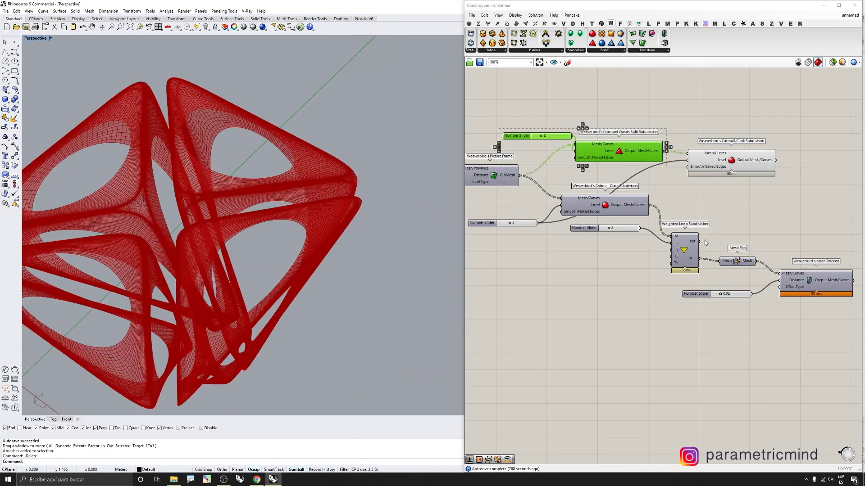
Restrict the preview to selected components and compare the new Catmull-Clark mesh with the Weighted Loop mesh
click(736, 166)
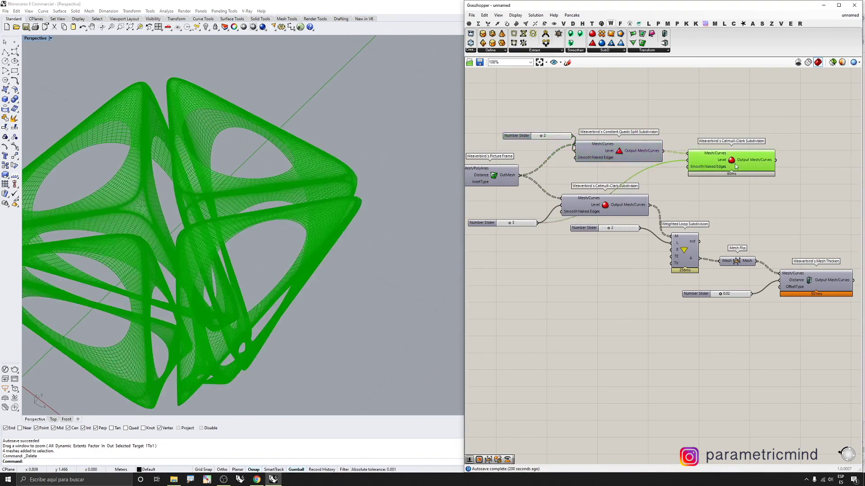
click(844, 72)
click(832, 63)
click(733, 152)
click(688, 260)
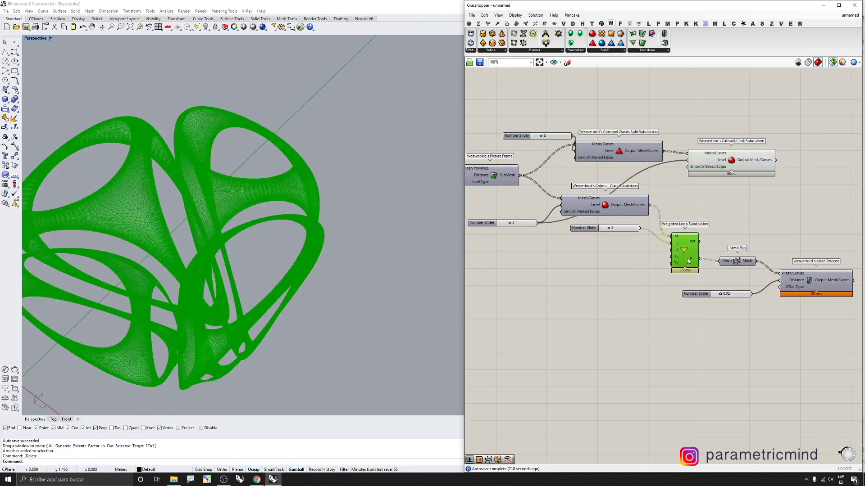
click(745, 160)
Examine the quad-split Catmull-Clark mesh from above, the side and close up
right_drag(271, 228, 317, 189)
scroll(317, 290, up, 5)
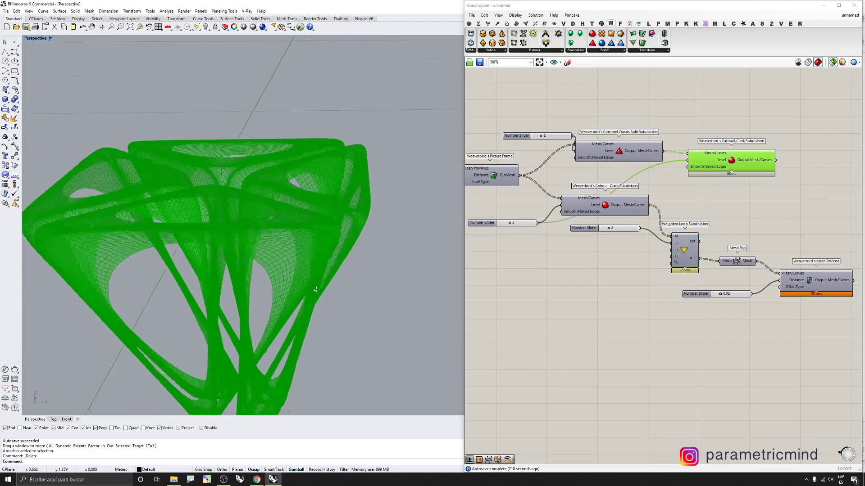
right_drag(317, 290, 292, 284)
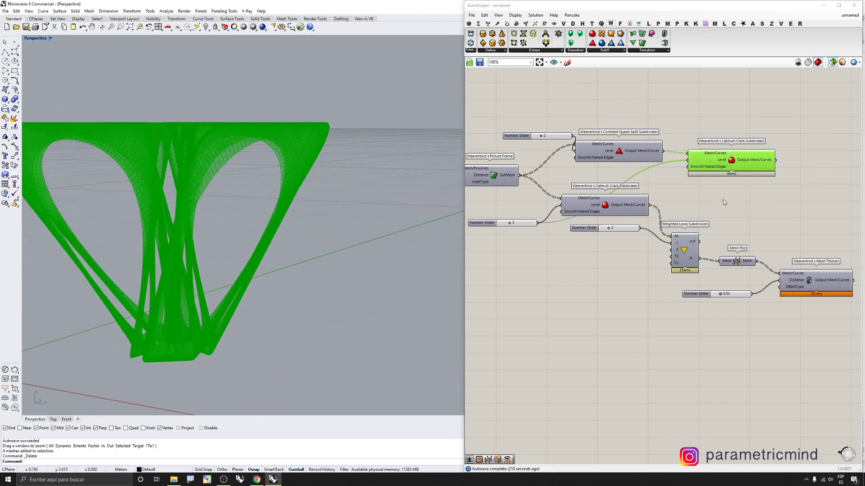
scroll(680, 234, down, 2)
scroll(721, 241, up, 2)
scroll(627, 229, down, 1)
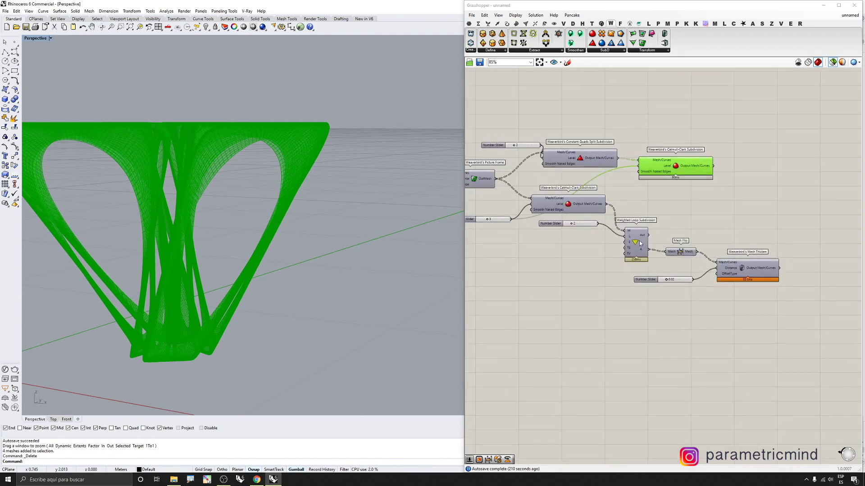
right_drag(337, 234, 331, 262)
Move Mesh Flip, Mesh Thicken and their slider further along the canvas and feed the duplicated Catmull-Clark output into Mesh Flip
drag(773, 314, 741, 244)
scroll(683, 252, down, 2)
scroll(740, 244, up, 1)
drag(705, 188, 704, 188)
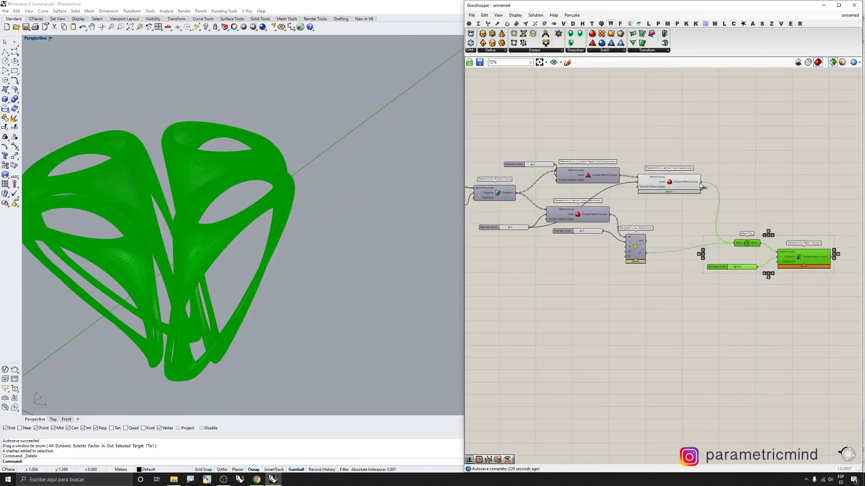
scroll(716, 192, down, 2)
scroll(668, 194, up, 1)
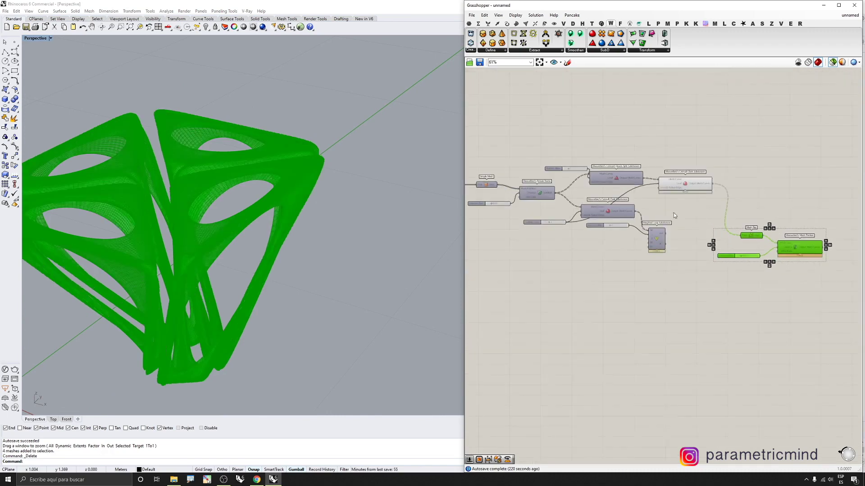
Turn off the preview of the duplicated Catmull-Clark Subdivision and turn on the preview of Mesh Thicken
click(677, 193)
middle_click(678, 195)
click(696, 172)
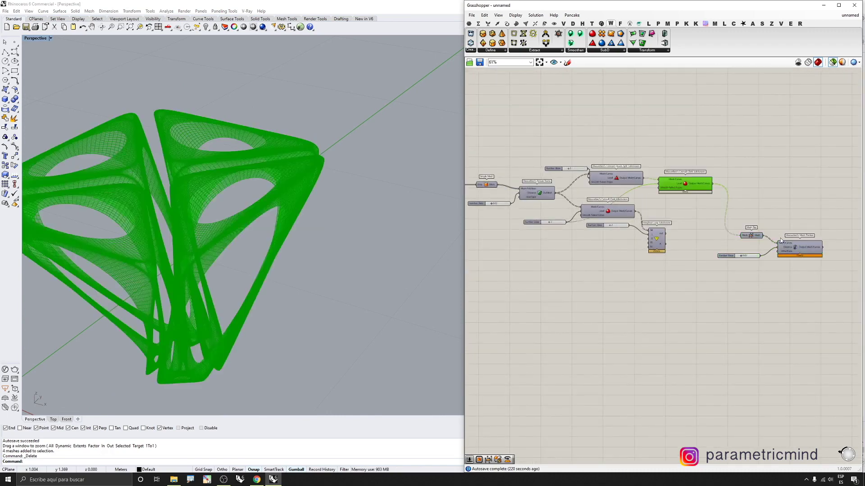
click(797, 252)
middle_click(797, 253)
click(806, 247)
click(716, 272)
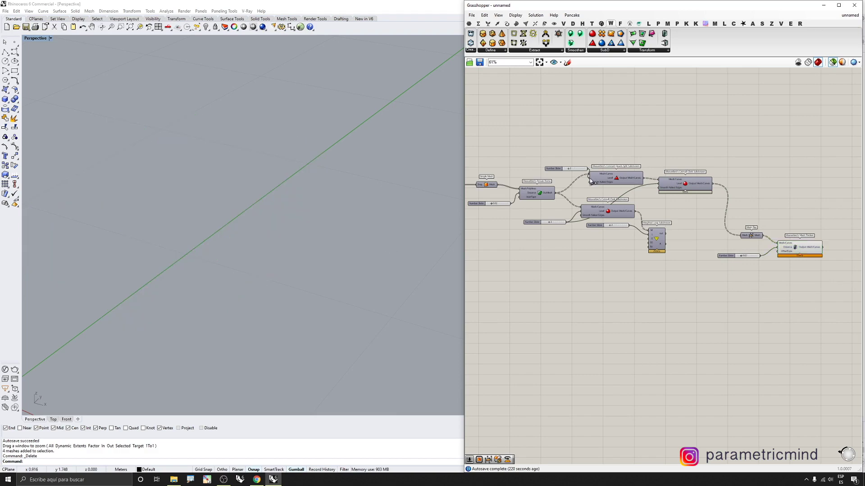
Disable the selected-only preview and inspect the thickened quad-split mesh
click(832, 62)
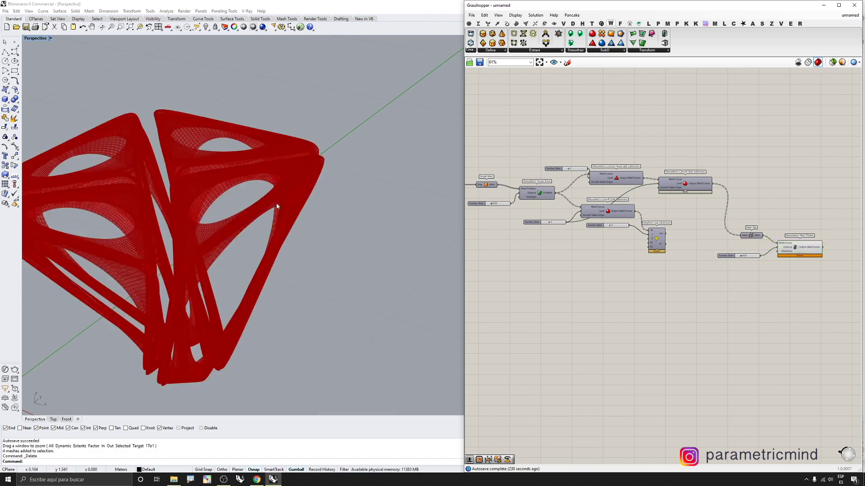
right_drag(276, 203, 263, 228)
scroll(303, 172, down, 5)
scroll(279, 201, up, 6)
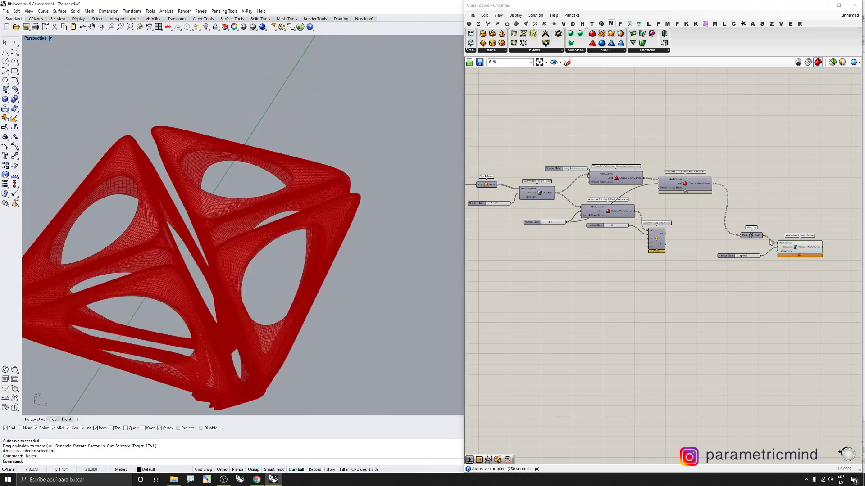
Turn on the preview of the Surface container after Rotate to show the stacked surfaces with the thickened mesh
scroll(766, 246, down, 5)
right_drag(547, 213, 646, 231)
scroll(609, 236, up, 6)
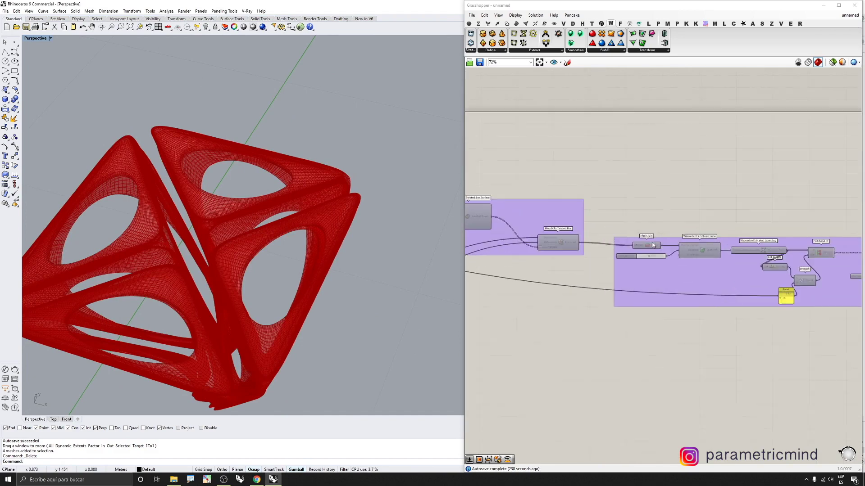
scroll(614, 243, down, 6)
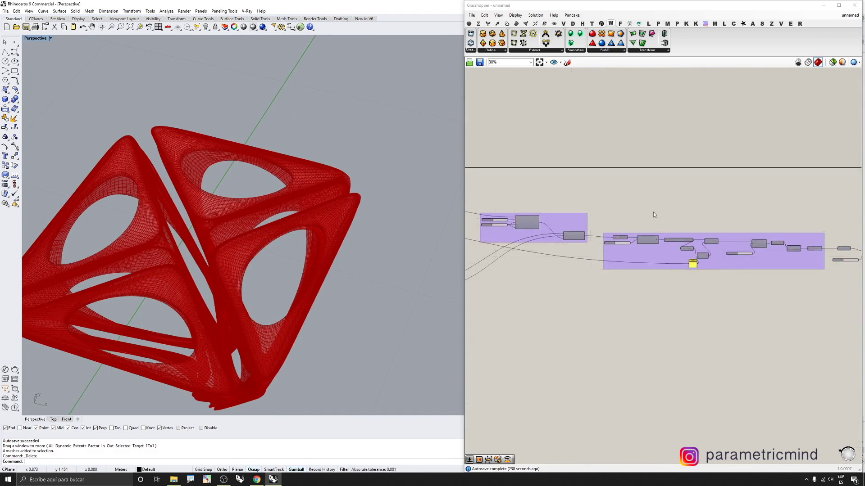
right_drag(357, 240, 334, 211)
scroll(334, 189, down, 8)
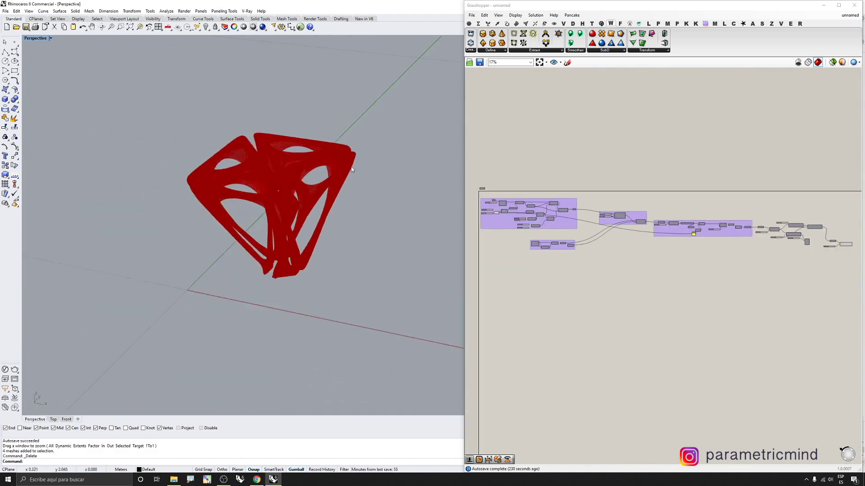
scroll(307, 142, up, 4)
scroll(613, 221, up, 2)
scroll(593, 224, up, 5)
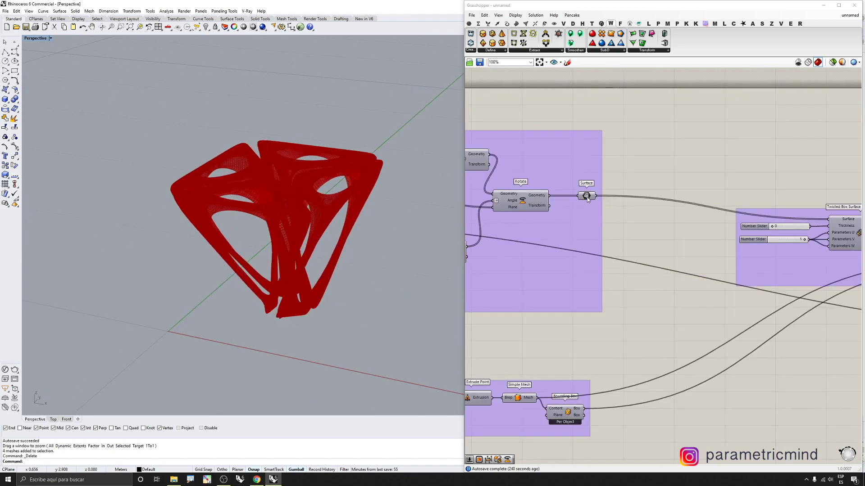
middle_click(586, 196)
click(599, 185)
scroll(342, 194, down, 3)
mouse_move(339, 203)
right_down()
mouse_move(332, 191)
mouse_move(326, 202)
right_up()
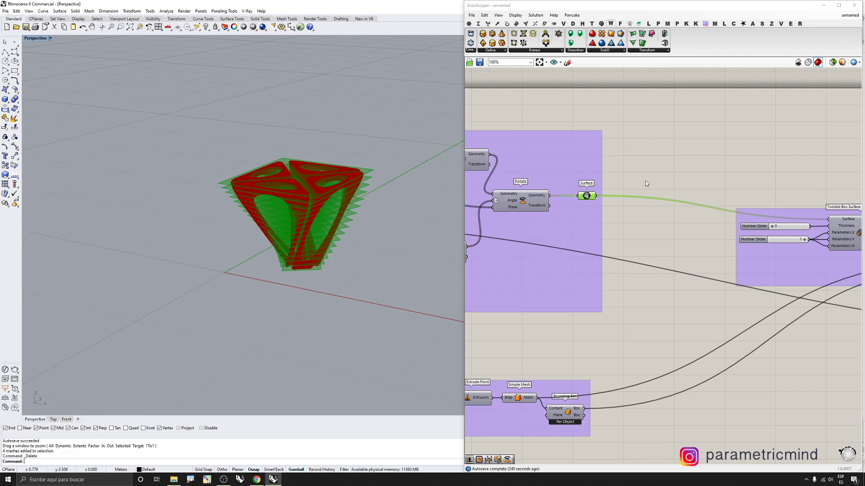
Add a List Item component fed by the Surface container and give it an extra -1 output for the last surface
click(650, 158)
double_click(671, 162)
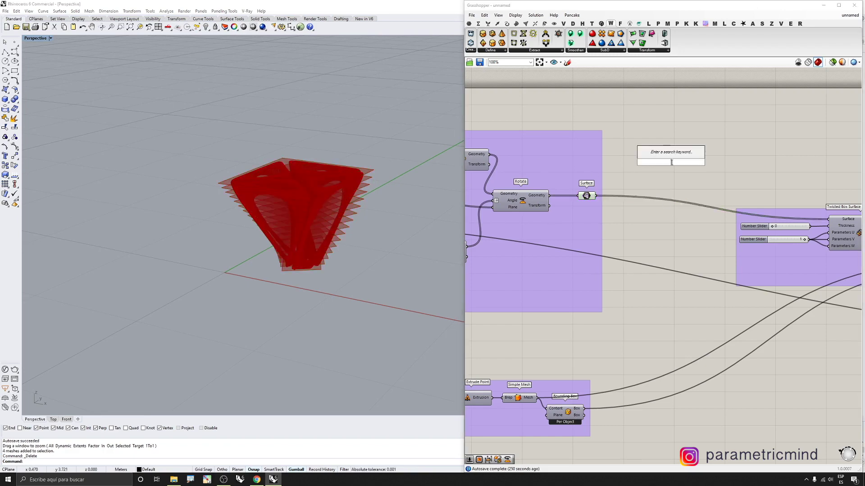
text(list item)
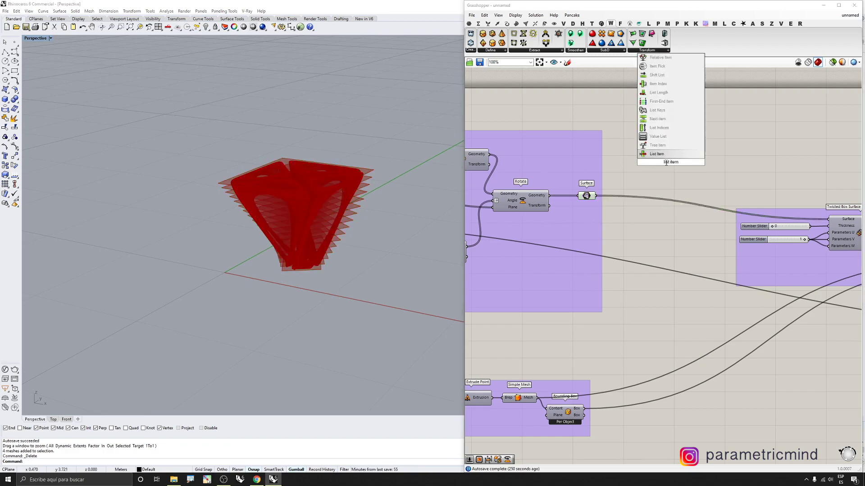
key(Return)
scroll(583, 195, up, 2)
drag(602, 198, 682, 142)
scroll(708, 150, up, 3)
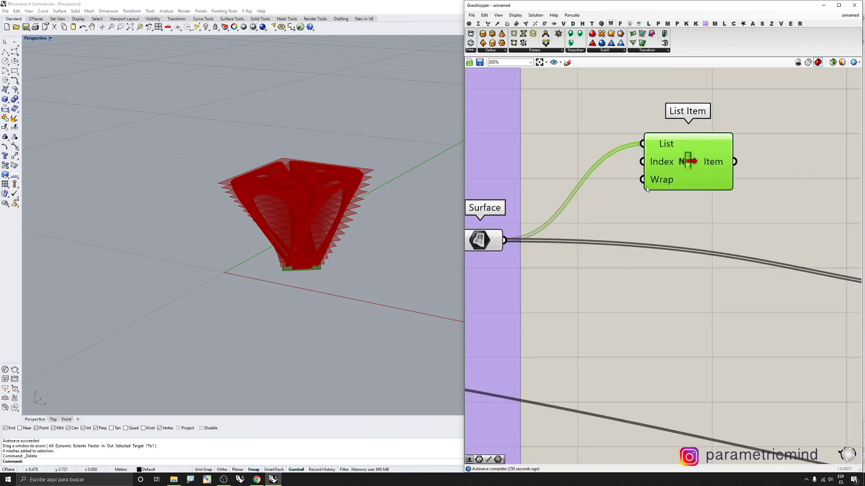
scroll(647, 189, up, 5)
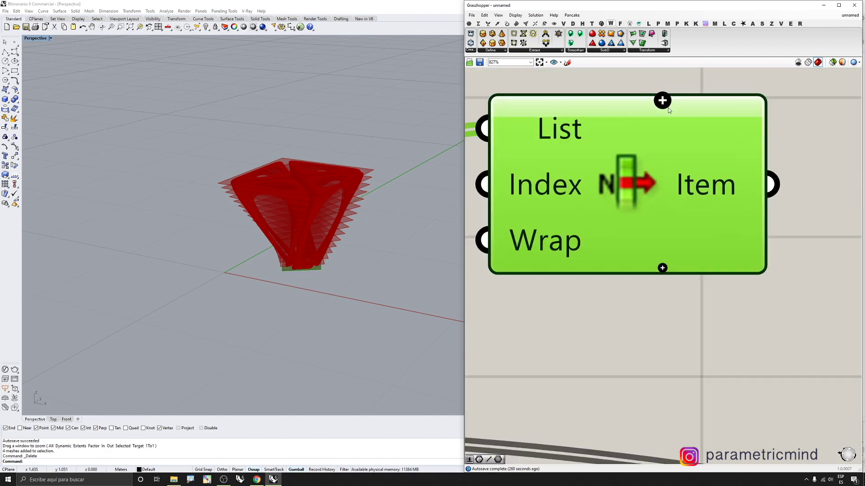
scroll(664, 253, down, 7)
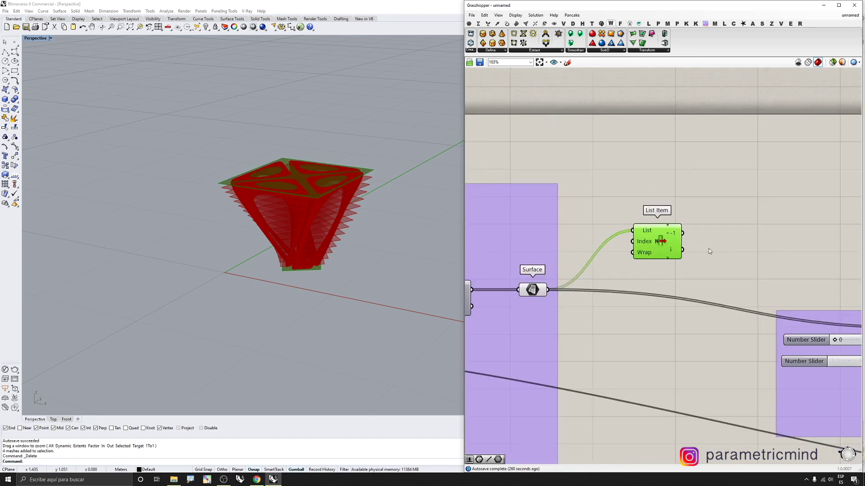
Add an Area component fed by the -1 output of List Item
double_click(738, 236)
text(area)
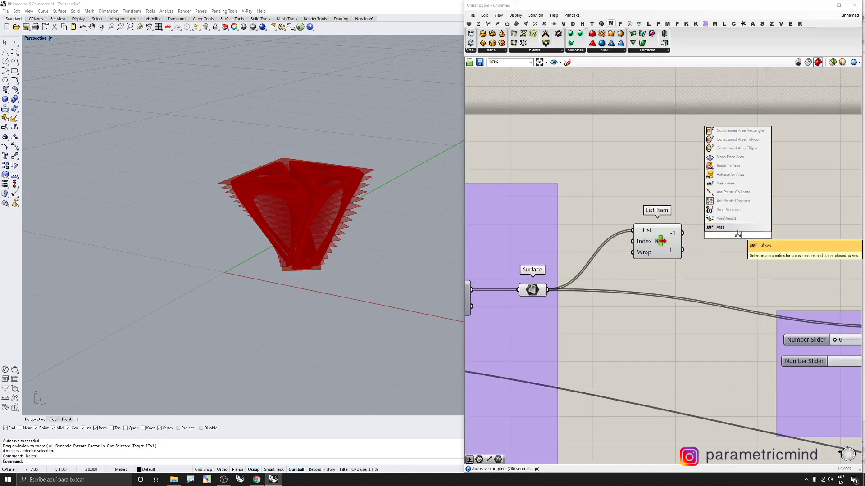
key(Return)
drag(688, 237, 698, 235)
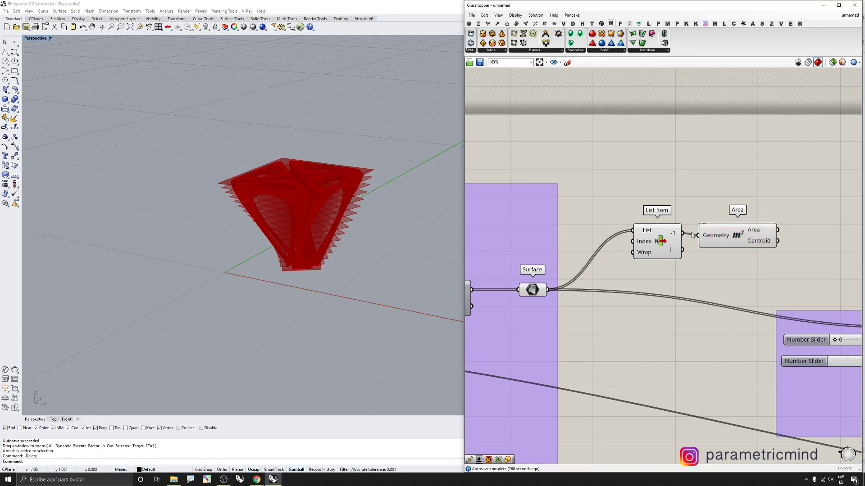
Turn off the preview of the Surface container and List Item
scroll(767, 230, down, 1)
drag(695, 187, 575, 301)
middle_click(576, 300)
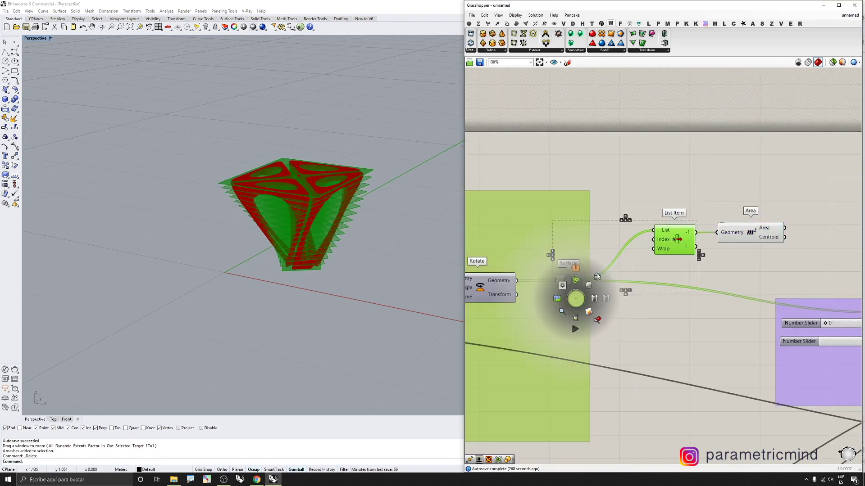
click(596, 274)
Move the Area component along the canvas to the space above the Weaverbird mesh components
right_drag(806, 256, 644, 261)
scroll(644, 262, down, 1)
click(642, 260)
scroll(607, 235, down, 7)
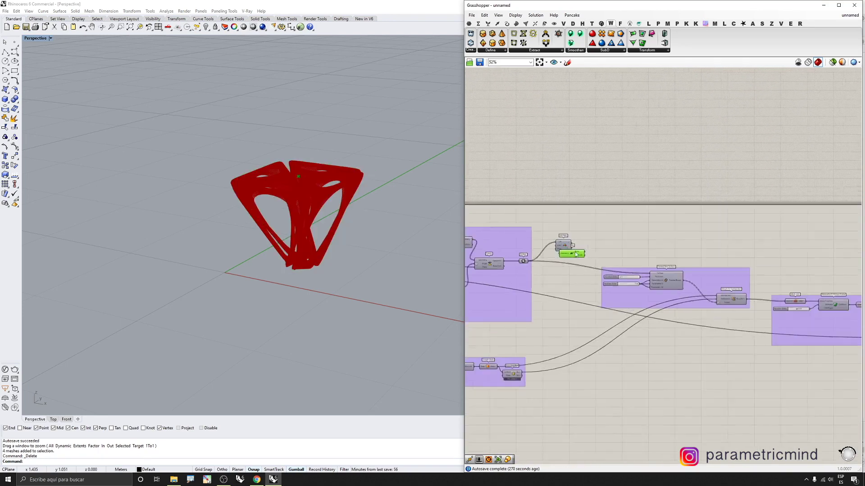
click(676, 257)
scroll(640, 252, up, 1)
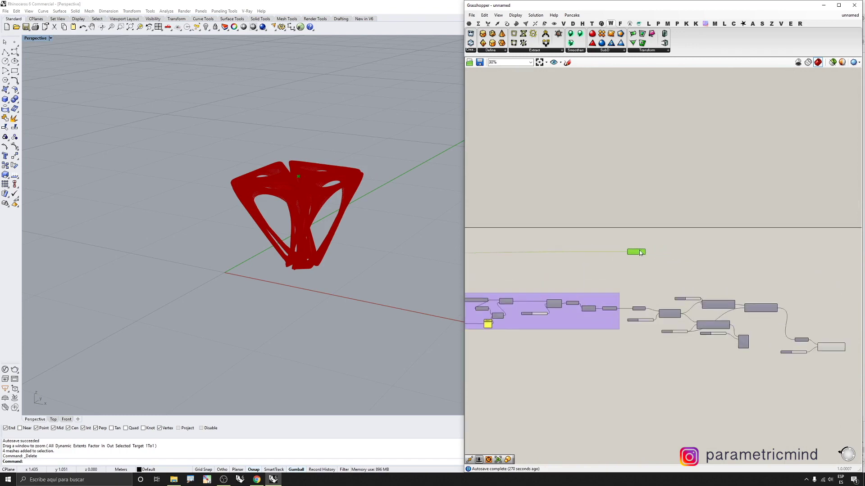
Group the components from Simple Mesh and Picture Frame through Mesh Flip and Mesh Thicken, including their sliders
drag(624, 280, 833, 372)
middle_click(791, 358)
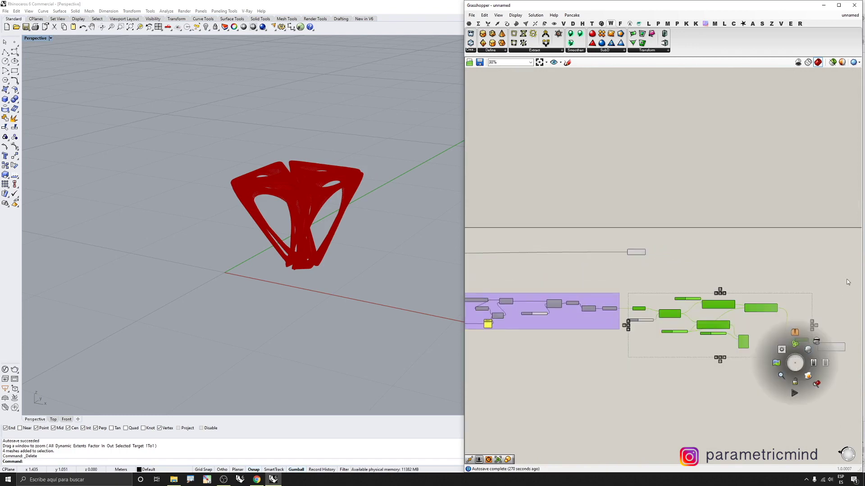
shift+click(827, 347)
middle_click(794, 336)
click(794, 318)
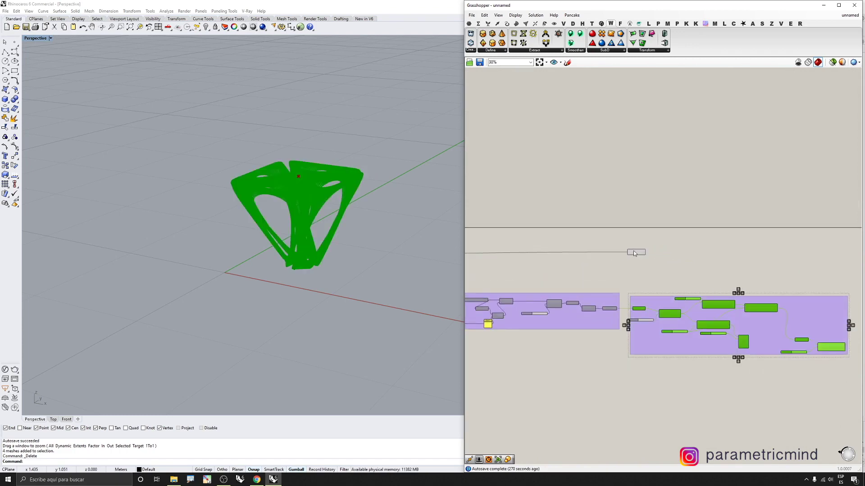
Add a Circle component defined by plane and radius and feed the Area centroid into its Plane input
scroll(634, 253, up, 7)
click(637, 256)
double_click(726, 256)
text(circ)
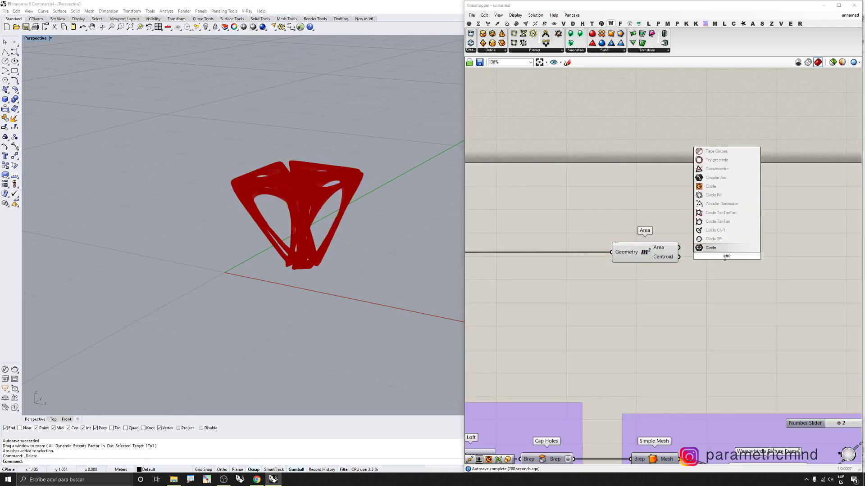
click(710, 186)
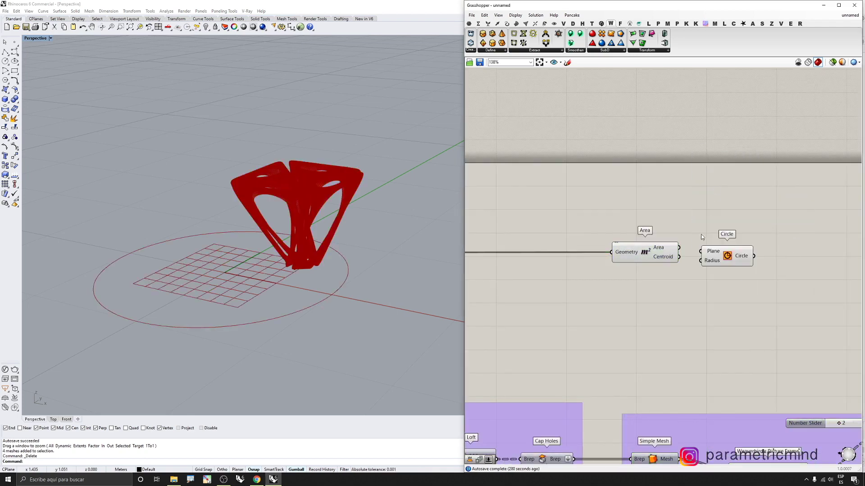
scroll(706, 263, up, 2)
mouse_move(679, 265)
mouse_down()
mouse_move(714, 275)
mouse_move(674, 262)
mouse_up()
drag(739, 262, 736, 269)
Add a Surface container fed by the Circle output and place it beyond the Circle component
double_click(731, 323)
text(sur)
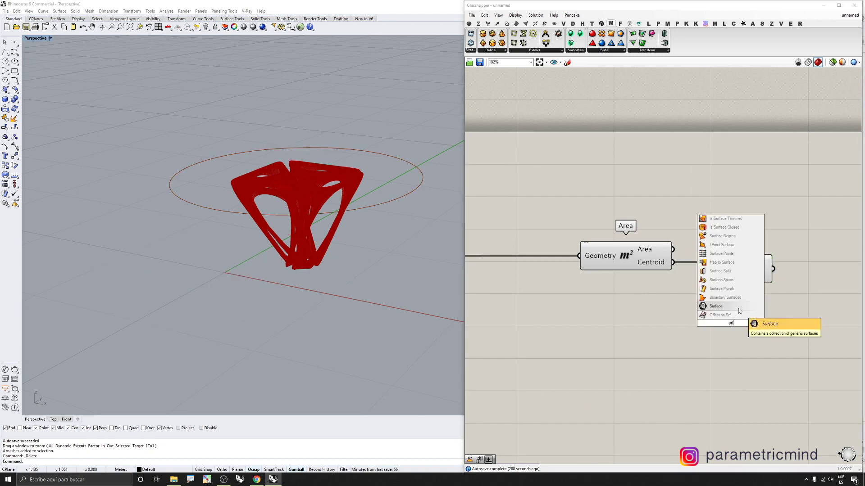
click(739, 308)
drag(713, 323, 766, 270)
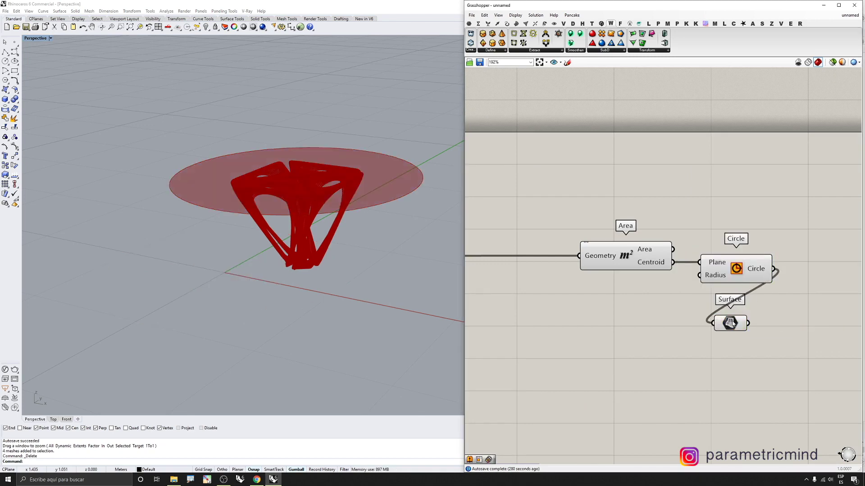
scroll(676, 322, down, 5)
drag(699, 322, 739, 311)
Add an Extrude component with the circular Surface as its base and a Unit Z vector as its direction
scroll(739, 311, up, 3)
double_click(788, 266)
text(extrude)
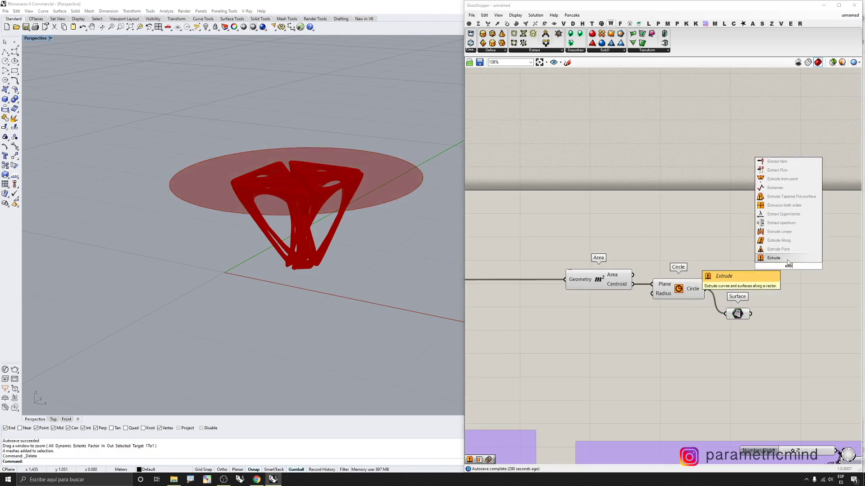
key(Return)
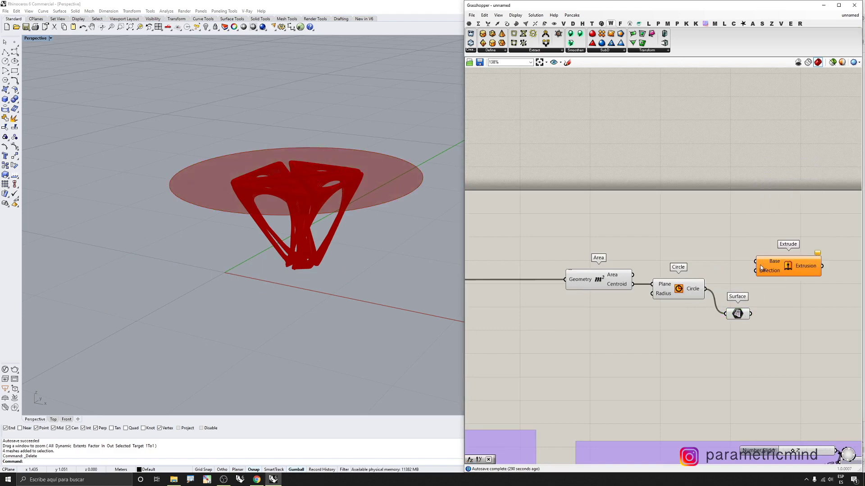
drag(786, 268, 773, 338)
double_click(730, 344)
text(z)
click(724, 342)
Set the extrusion height with a 0.01 number slider connected to the Unit Z factor
double_click(636, 347)
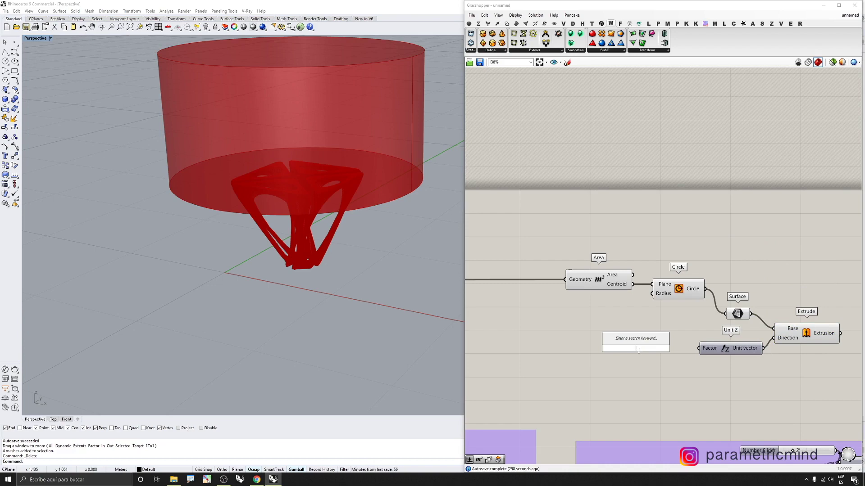
text(0.0)
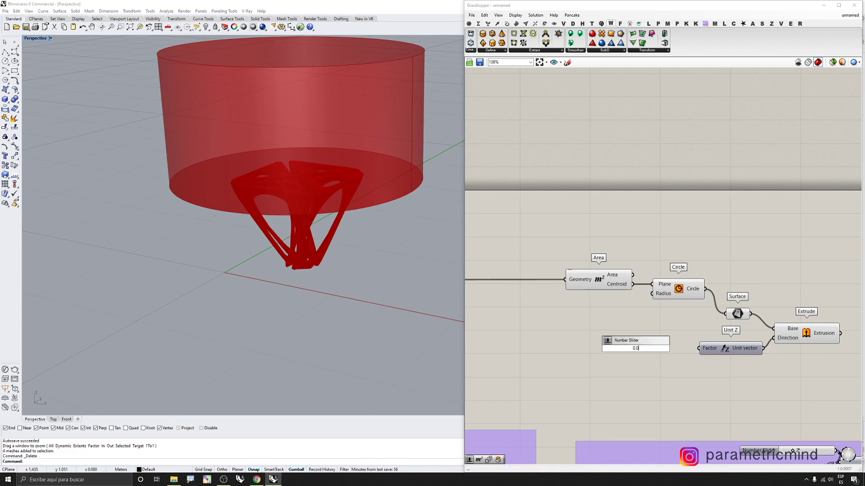
text(1)
key(Return)
scroll(701, 352, up, 2)
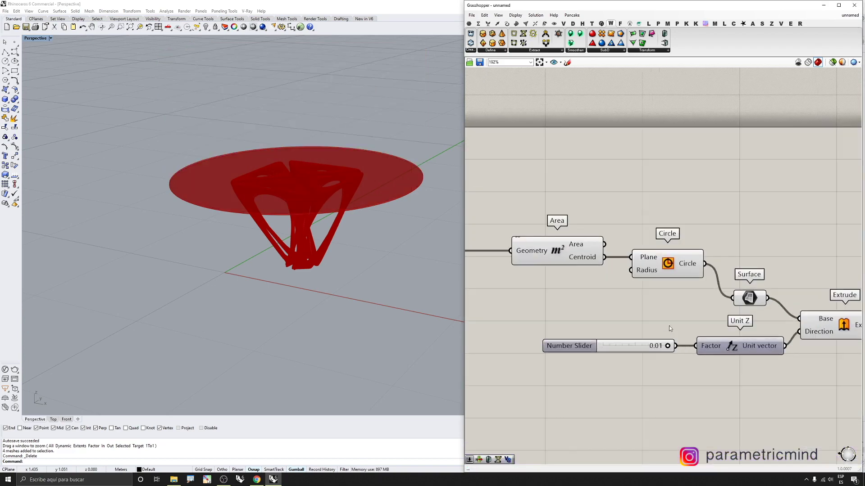
right_drag(350, 202, 318, 215)
scroll(705, 239, down, 2)
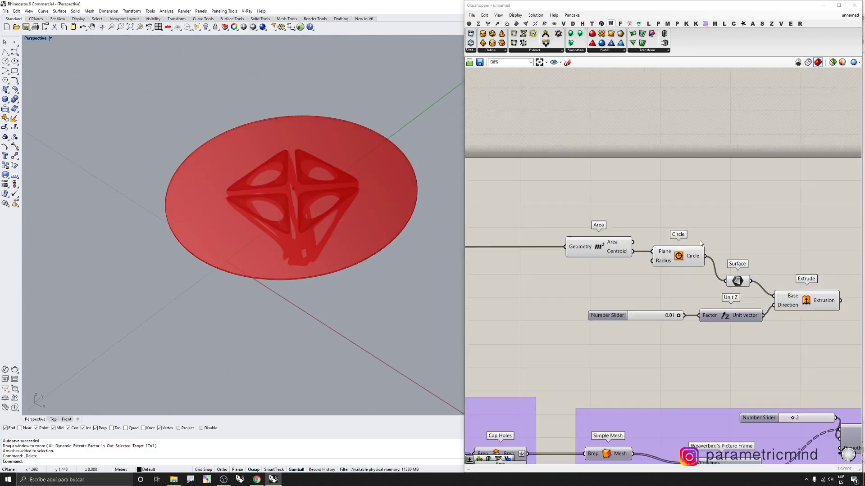
Add a number slider with value 1 and connect it to the Circle's Radius input
scroll(609, 273, up, 2)
double_click(611, 266)
text(1)
key(Return)
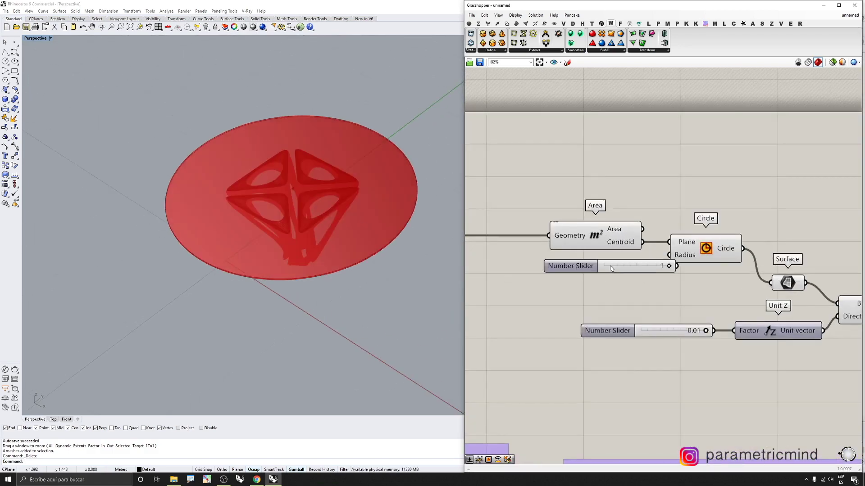
scroll(662, 261, down, 3)
scroll(666, 266, up, 5)
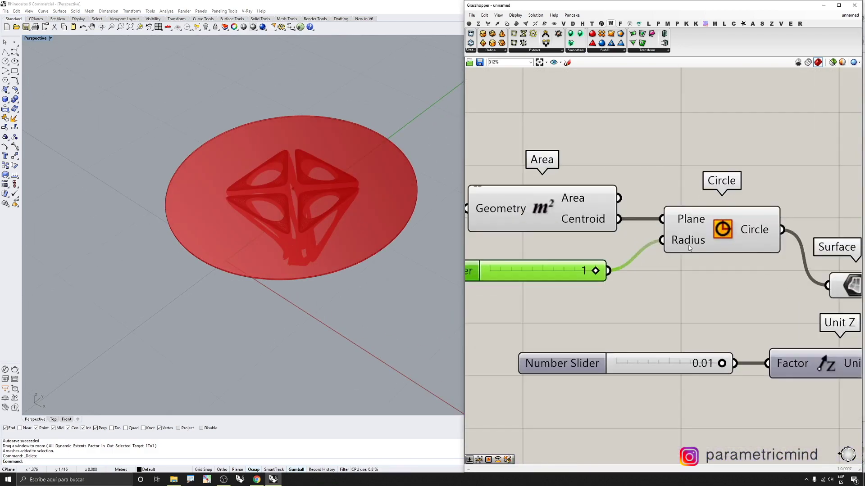
Apply the expression x/2 to the Circle's Radius input
right_click(689, 247)
mouse_move(733, 315)
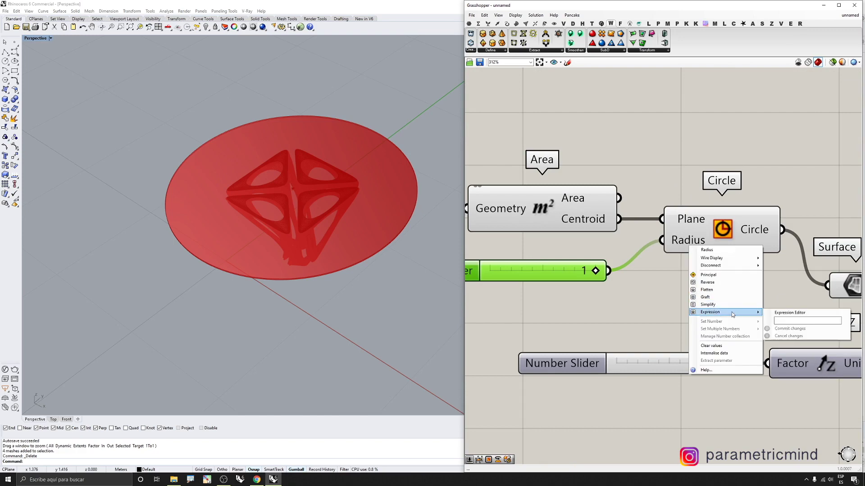
click(785, 320)
text(x/2)
key(Return)
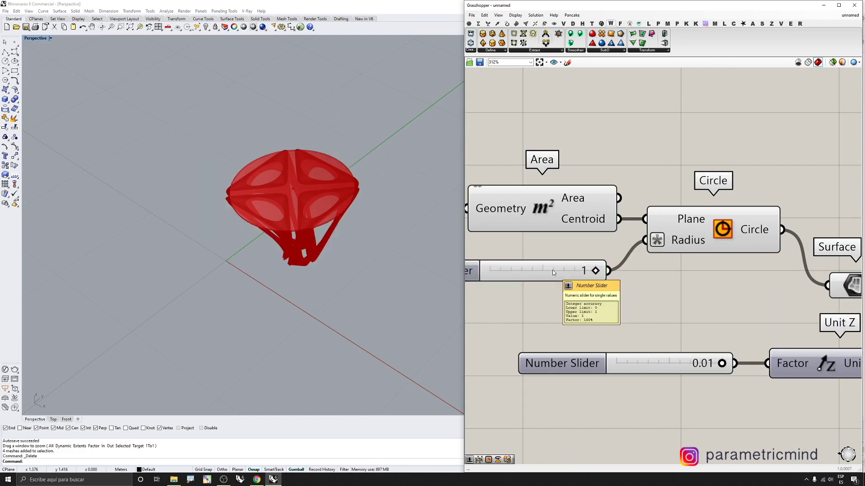
Replace the Circle's radius slider with a new number slider set to 1.2
click(552, 269)
key(Delete)
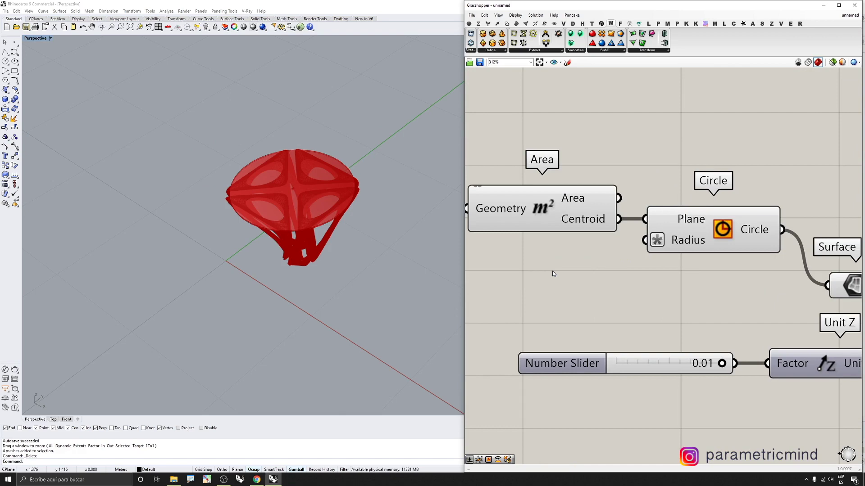
double_click(552, 271)
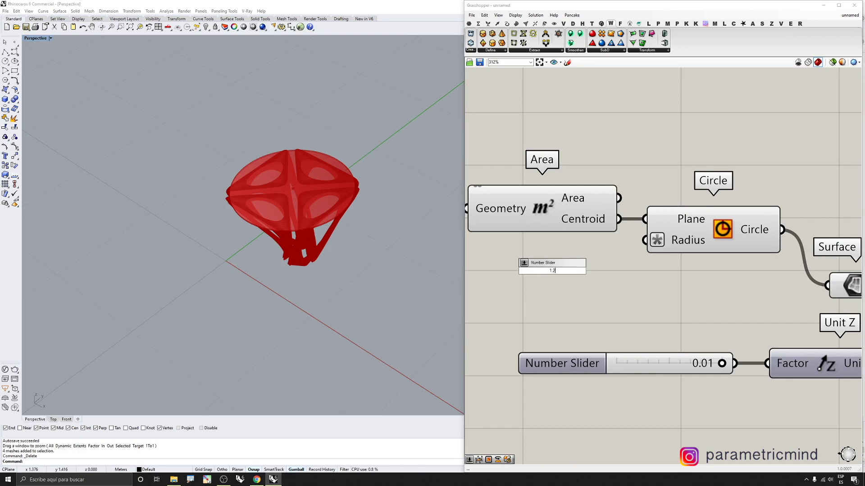
key(Return)
drag(645, 240, 661, 270)
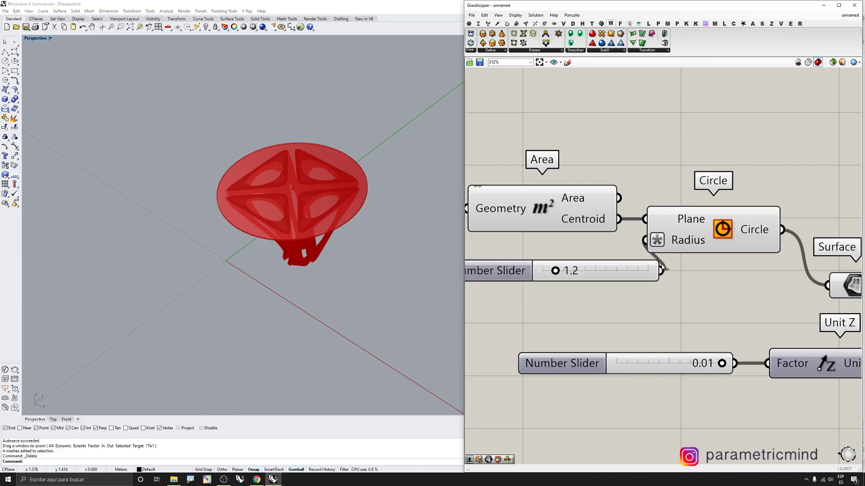
right_drag(291, 289, 280, 256)
Turn off the preview of the Area, Circle and circular Surface components
scroll(665, 288, down, 8)
drag(640, 235, 580, 295)
drag(676, 244, 604, 289)
middle_click(637, 279)
click(658, 260)
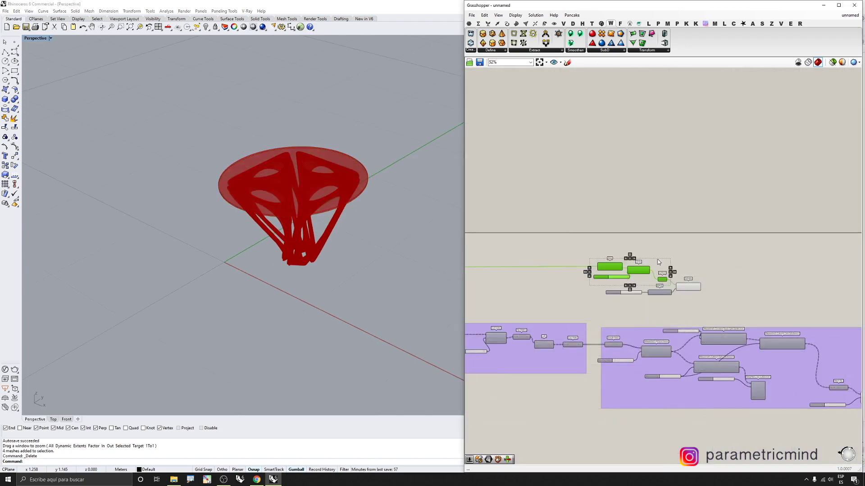
Move the Extrude component farther from the Surface and Unit Z components that feed it
scroll(690, 287, up, 3)
drag(691, 289, 730, 280)
right_drag(421, 222, 264, 171)
scroll(332, 180, up, 6)
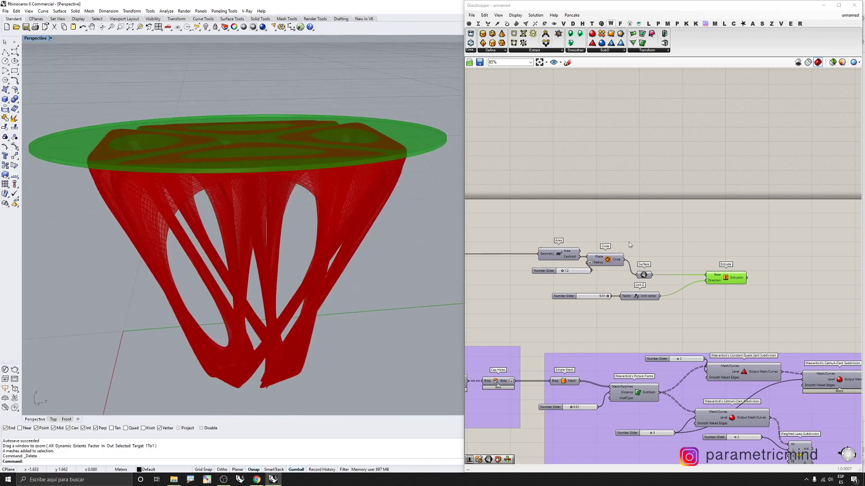
Add a Custom Preview component beside the Weaverbird Mesh Thicken component and connect the thickened mesh output to its Geometry input
scroll(667, 242, down, 3)
right_drag(667, 243, 436, 175)
double_click(626, 272)
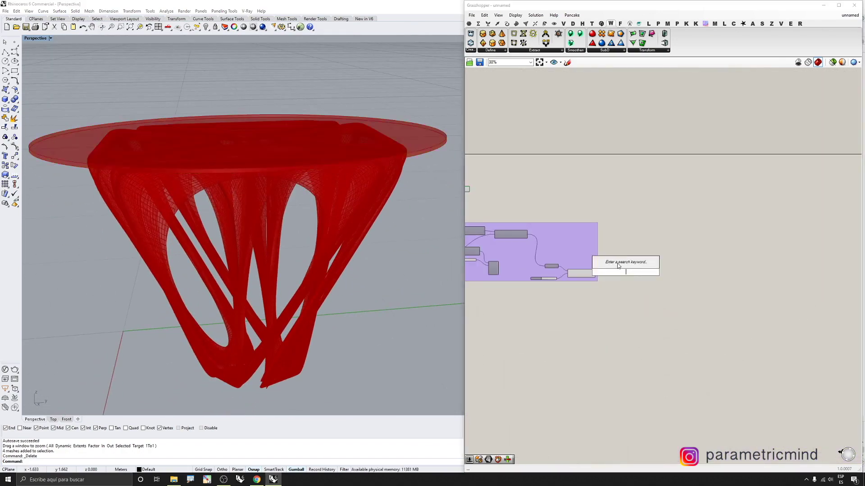
text(custom pr)
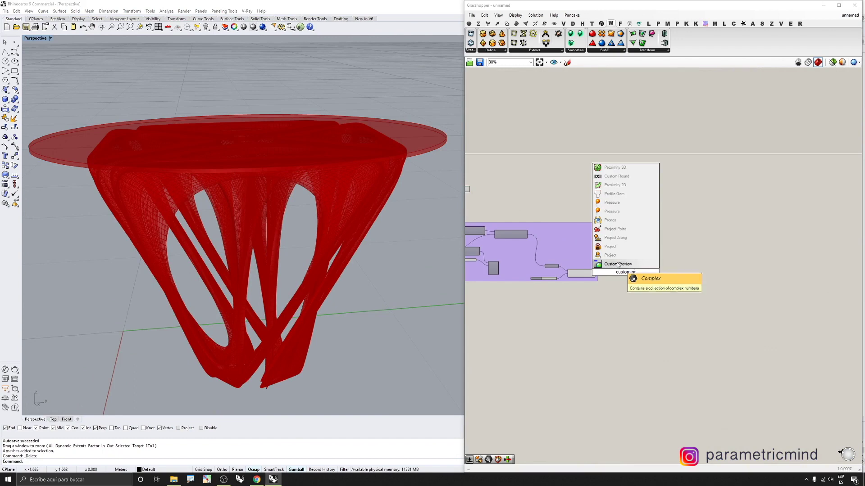
click(614, 265)
scroll(613, 267, up, 3)
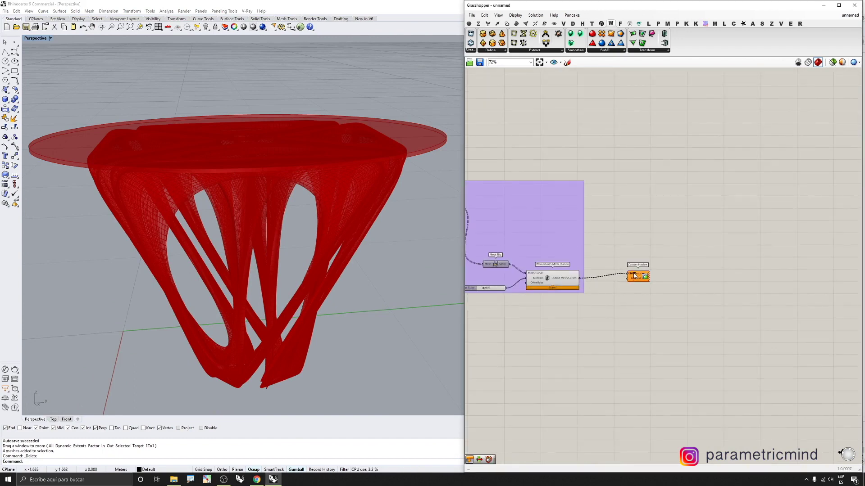
drag(579, 279, 580, 279)
Examine the previewed table's mesh legs, their lower ends and the circular top from several angles and distances in the Perspective view
scroll(361, 229, down, 6)
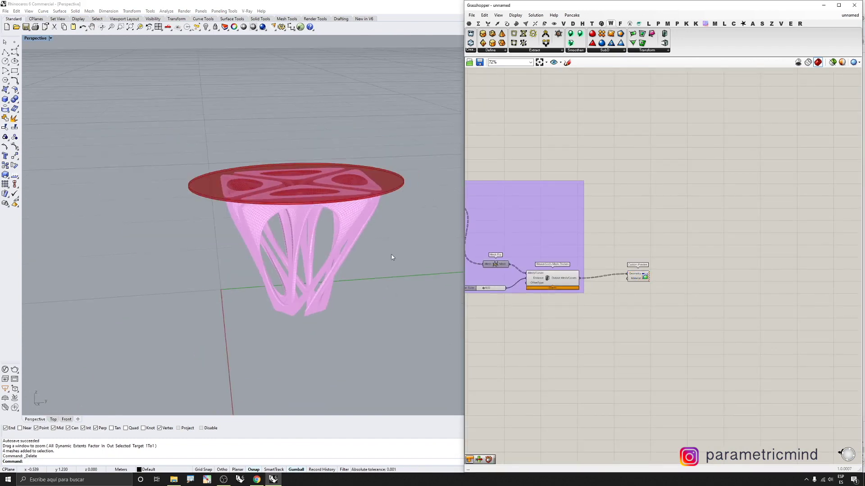
right_drag(353, 243, 378, 245)
scroll(291, 223, down, 4)
scroll(329, 259, up, 4)
right_drag(292, 223, 247, 217)
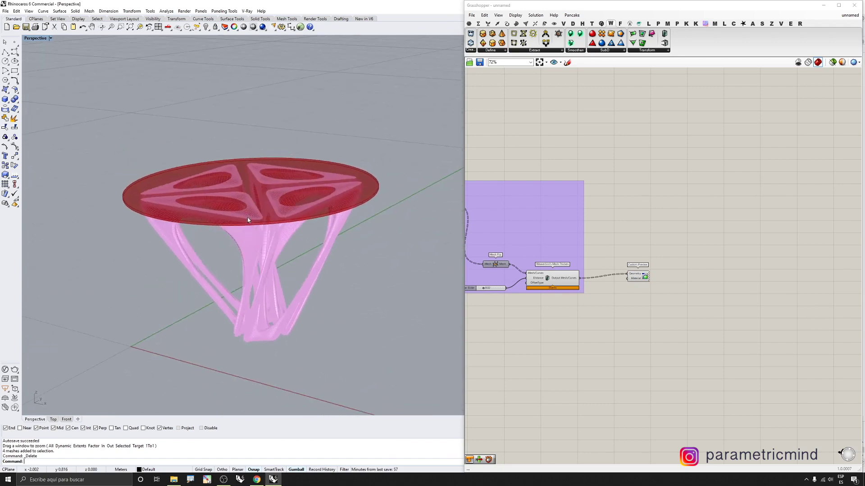
scroll(263, 270, up, 5)
right_drag(268, 320, 237, 295)
scroll(236, 295, up, 5)
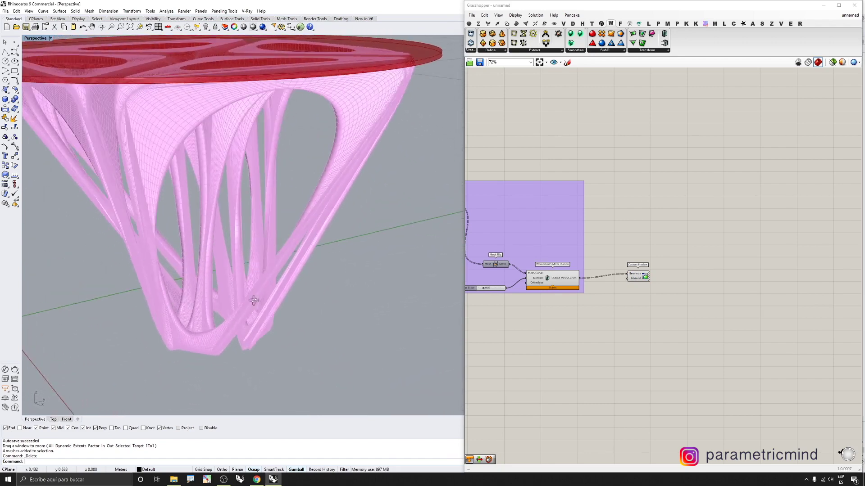
scroll(236, 295, down, 5)
scroll(267, 266, up, 2)
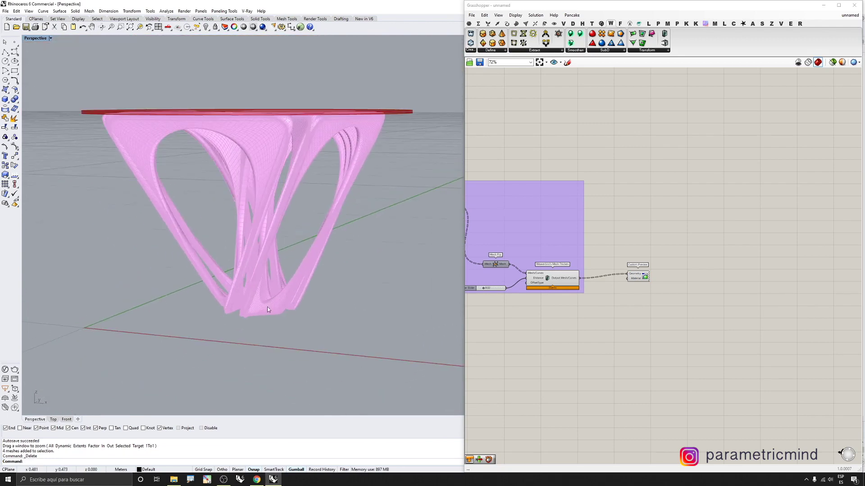
right_drag(268, 310, 277, 309)
scroll(276, 309, up, 4)
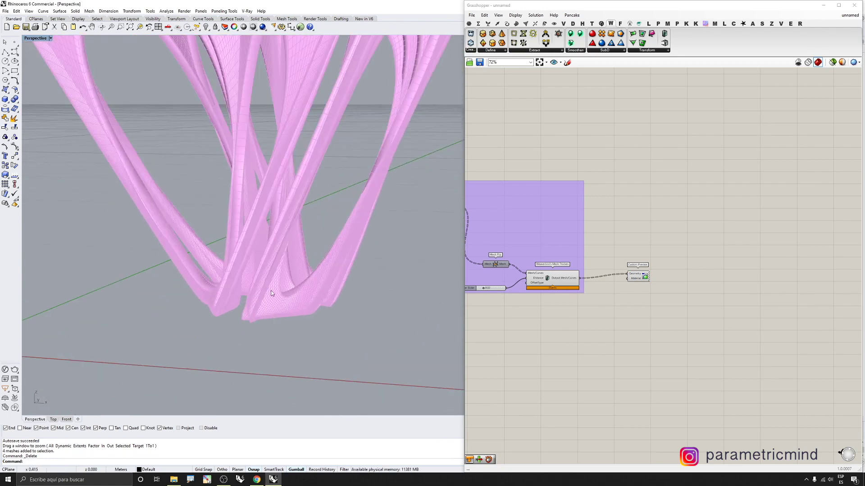
scroll(272, 293, down, 5)
scroll(263, 300, up, 5)
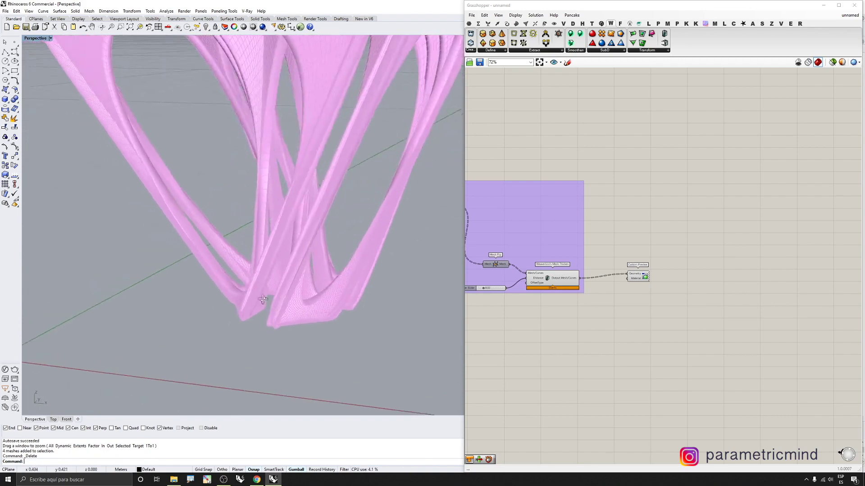
scroll(275, 290, down, 5)
scroll(276, 295, up, 5)
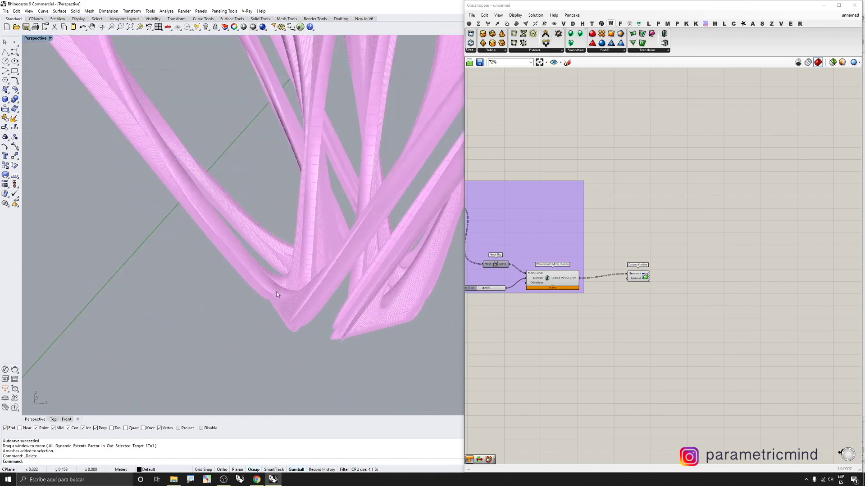
scroll(281, 288, down, 3)
right_drag(307, 271, 280, 254)
scroll(302, 263, down, 3)
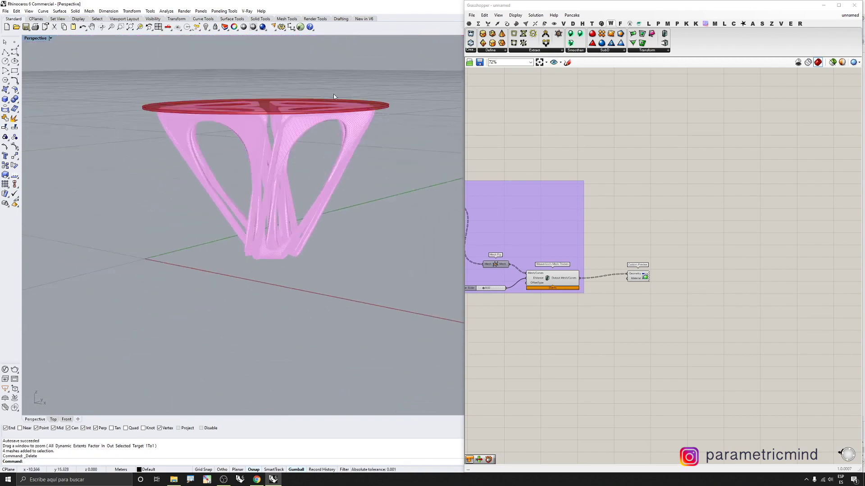
scroll(333, 94, up, 3)
right_drag(330, 143, 309, 151)
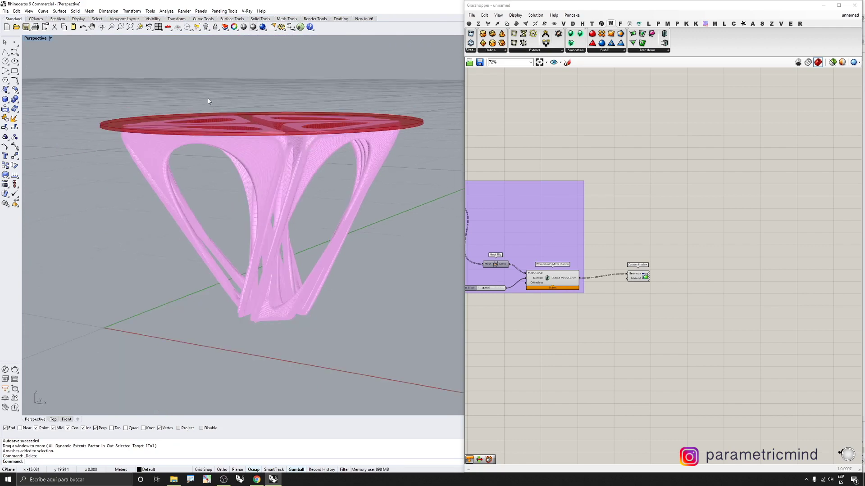
scroll(207, 98, down, 5)
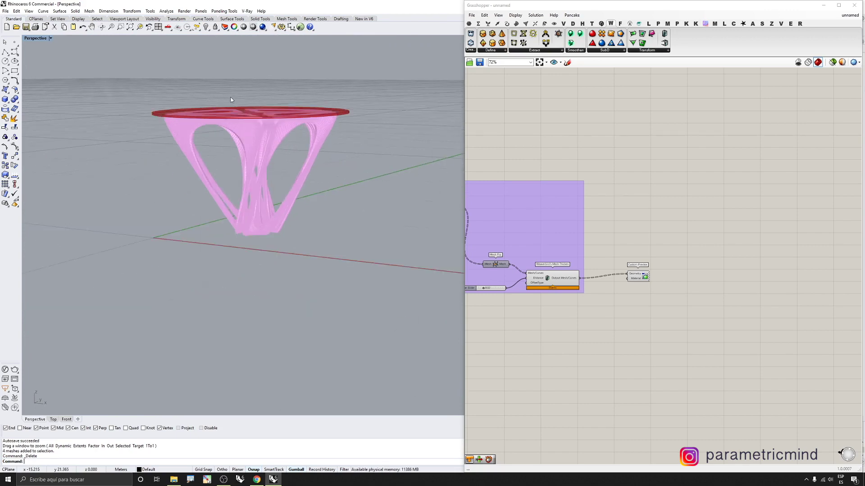
right_drag(207, 98, 232, 101)
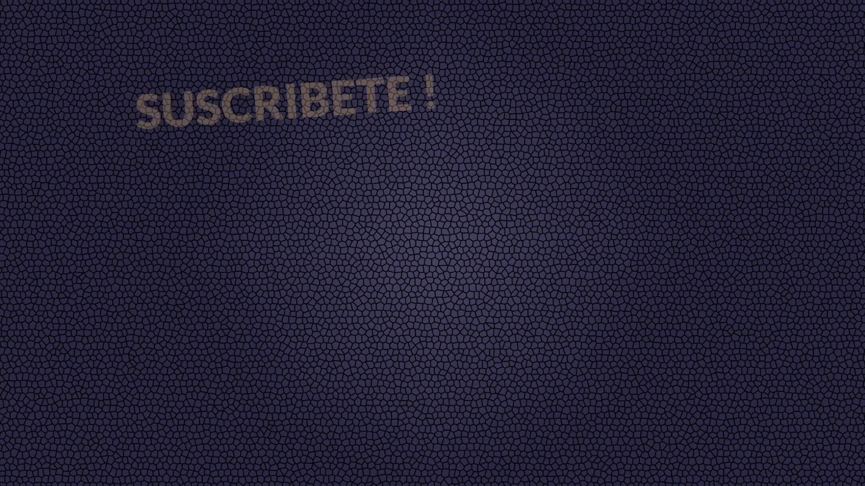